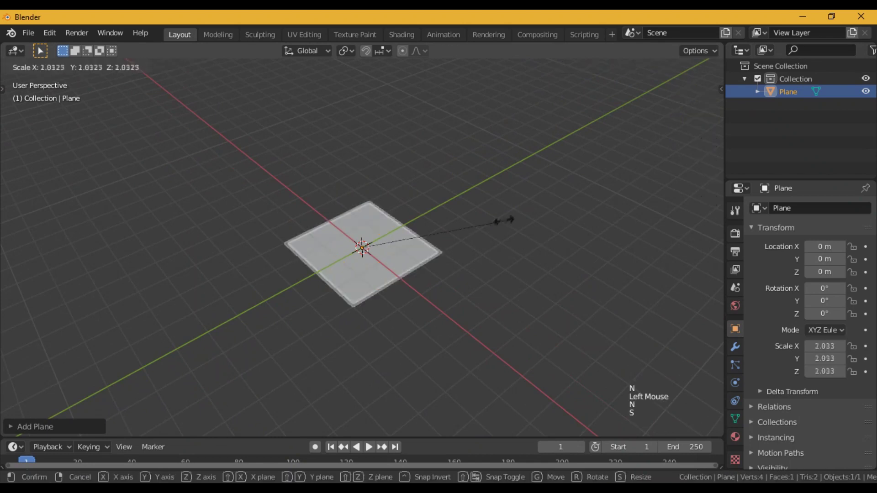
# - Scale the plane up to about 2.98 and move it along X to about -2.89 m
pyautogui.press('g')
pyautogui.press('x')
pyautogui.click(340, 223)
pyautogui.moveTo(341, 242); pyautogui.dragTo(310, 262, button='middle')
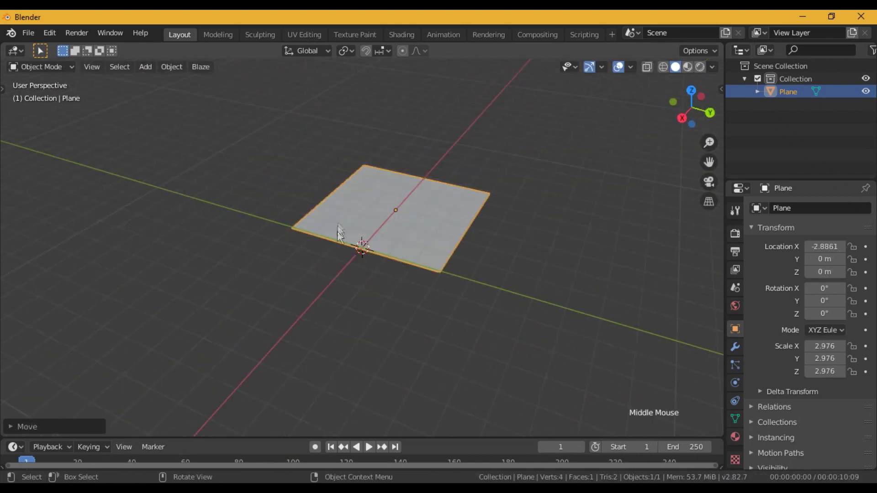
# - Subdivide the plane's edge at the origin with five cuts
pyautogui.scroll(6, 347, 270)
pyautogui.moveTo(384, 275); pyautogui.dragTo(414, 275, button='middle')
pyautogui.scroll(-2, 434, 273)
pyautogui.press('Tab')
pyautogui.click(363, 250)
pyautogui.press('2')
pyautogui.click(363, 251)
pyautogui.rightClick(361, 251)
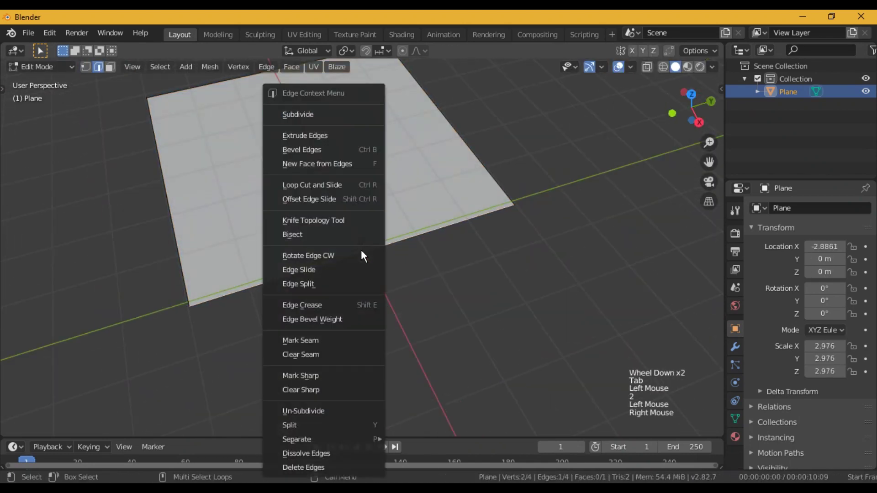
pyautogui.click(338, 114)
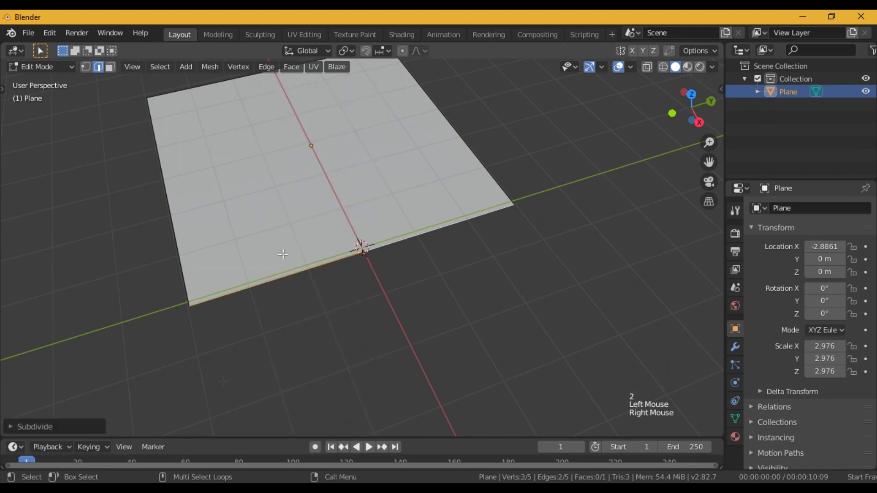
pyautogui.click(24, 427)
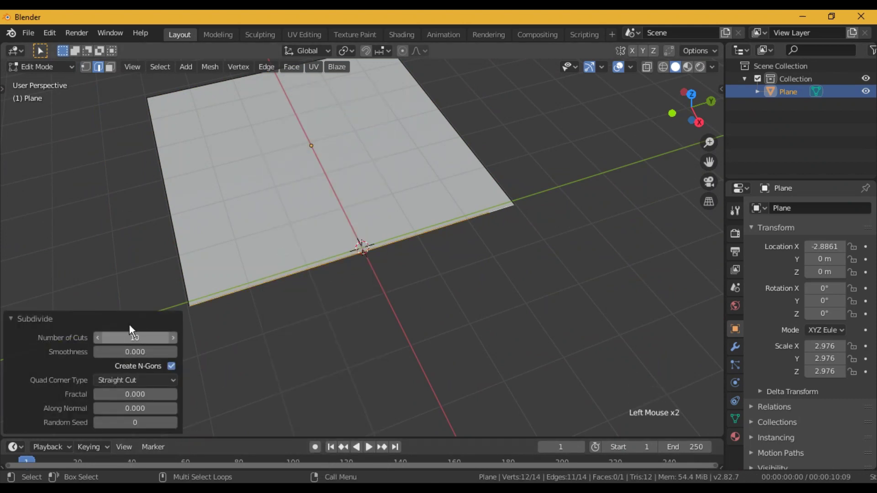
pyautogui.click(48, 314)
pyautogui.press('1')
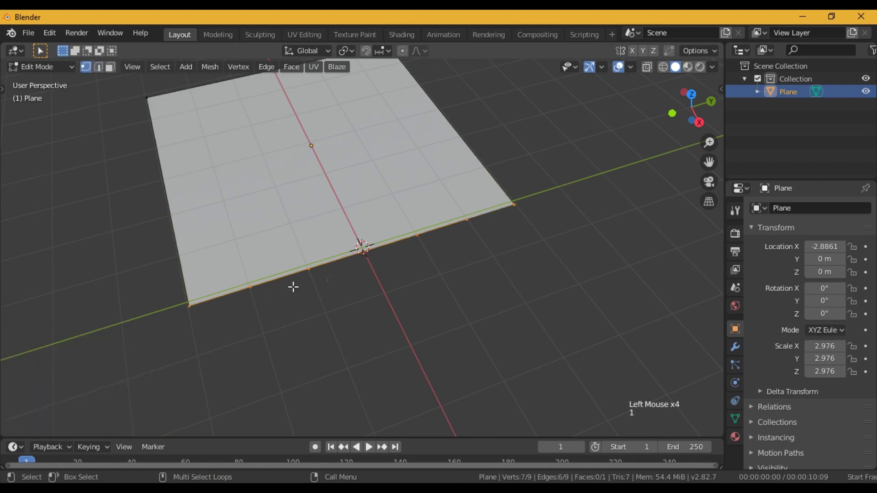
pyautogui.press('KP_7')
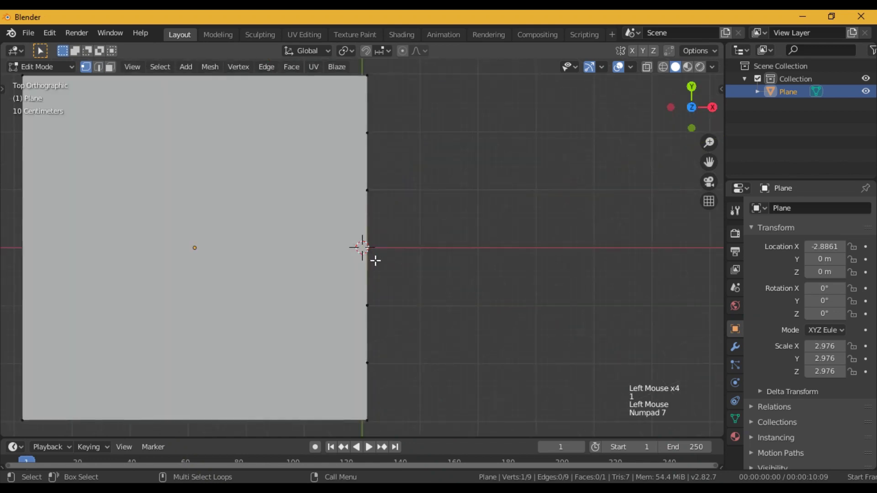
pyautogui.press('g')
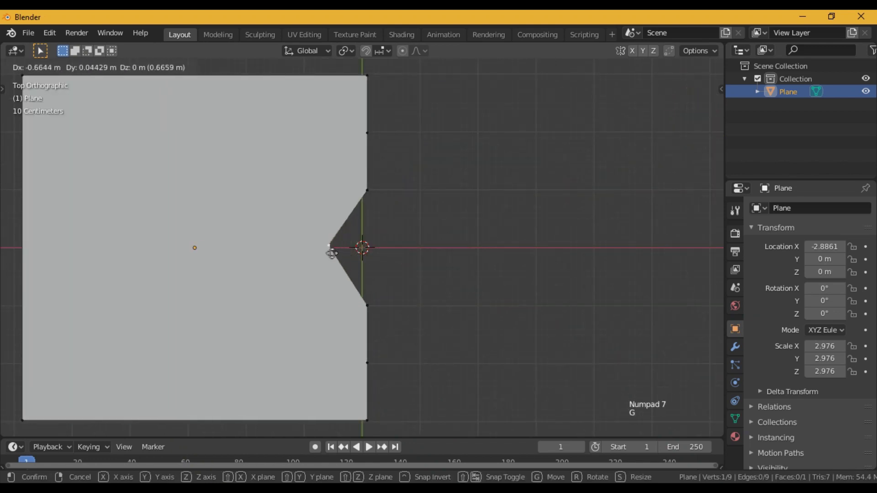
pyautogui.rightClick(312, 254)
pyautogui.rightClick(237, 227)
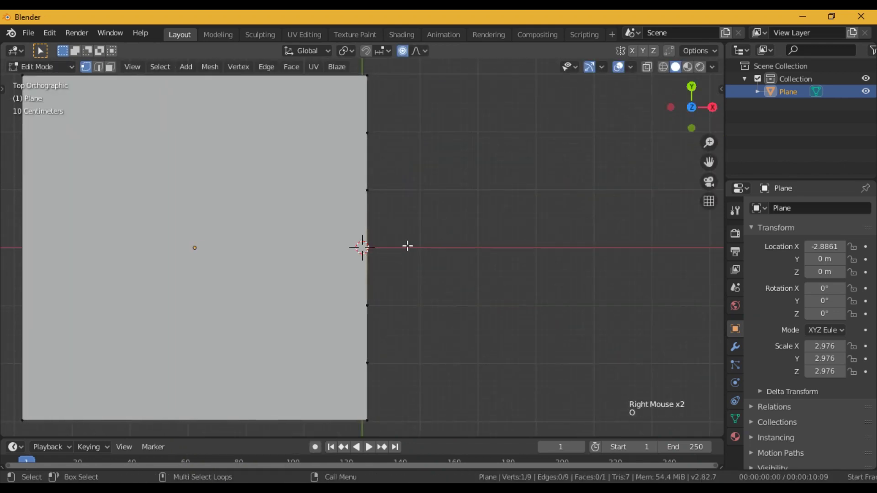
# - Pull the subdivided edge's middle vertex about 1.4 m inward along X, using smooth proportional editing with a size of about 3.45
pyautogui.press('g')
pyautogui.scroll(-10, 324, 258)
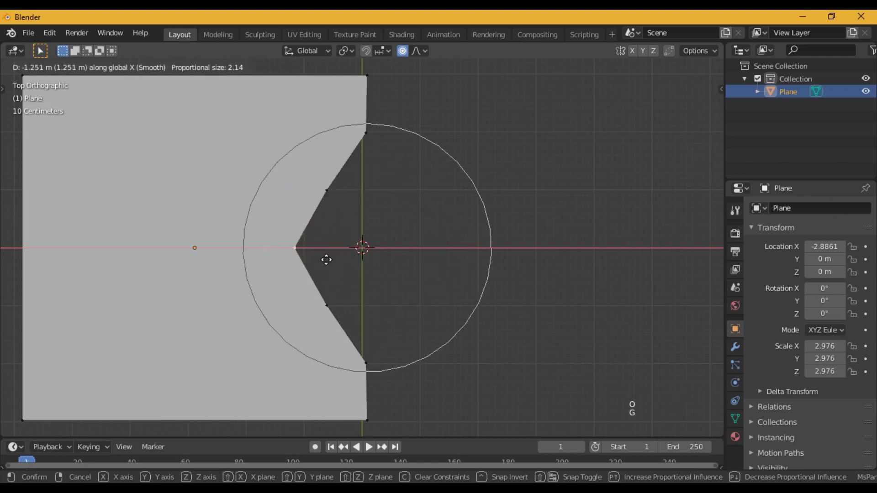
pyautogui.scroll(-3, 322, 264)
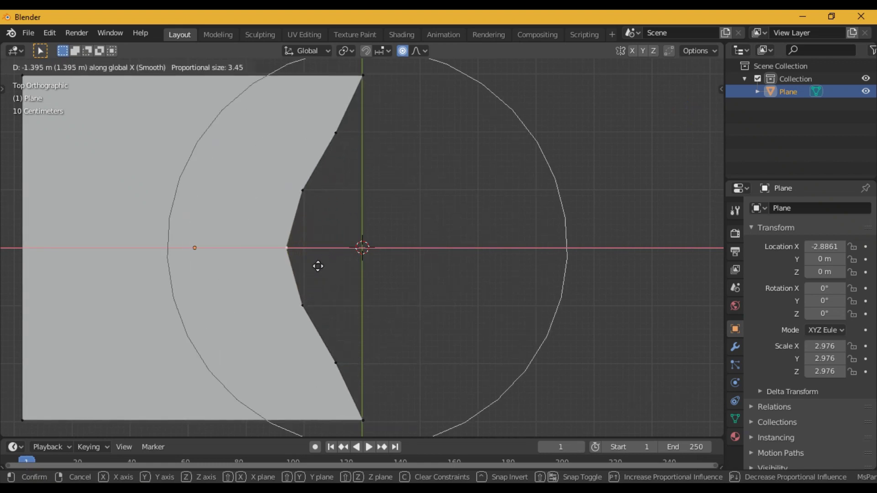
pyautogui.click(314, 266)
pyautogui.press('Tab')
pyautogui.scroll(-3, 360, 288)
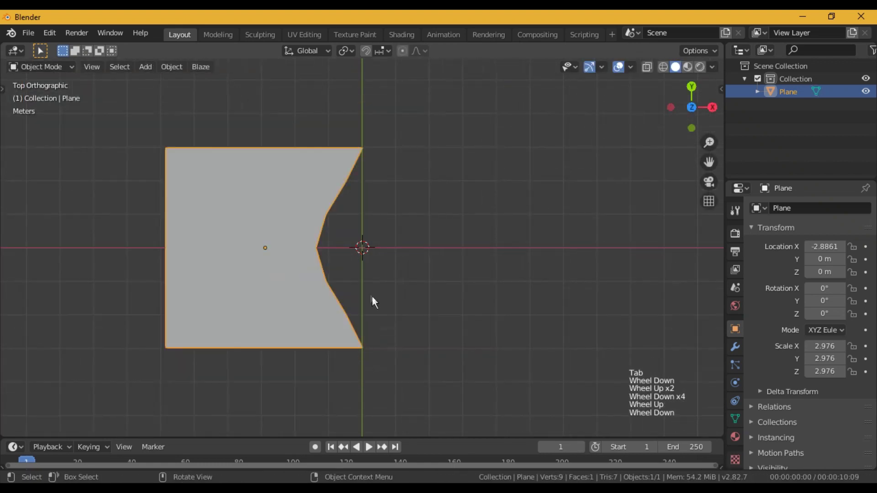
# - Scale the curved-edge plane up to about 8.34 and move it along X to about -7.82 m
pyautogui.press('s')
pyautogui.click(643, 236)
pyautogui.press('g')
pyautogui.press('x')
pyautogui.click(440, 249)
# - Add a camera and align it to a view facing the plane's curved edge
pyautogui.keyDown('alt'); pyautogui.moveTo(432, 260); pyautogui.dragTo(323, 197, button='middle'); pyautogui.keyUp('alt')
pyautogui.hotkey('shift', 'a')
pyautogui.hotkey('shift', 'a')
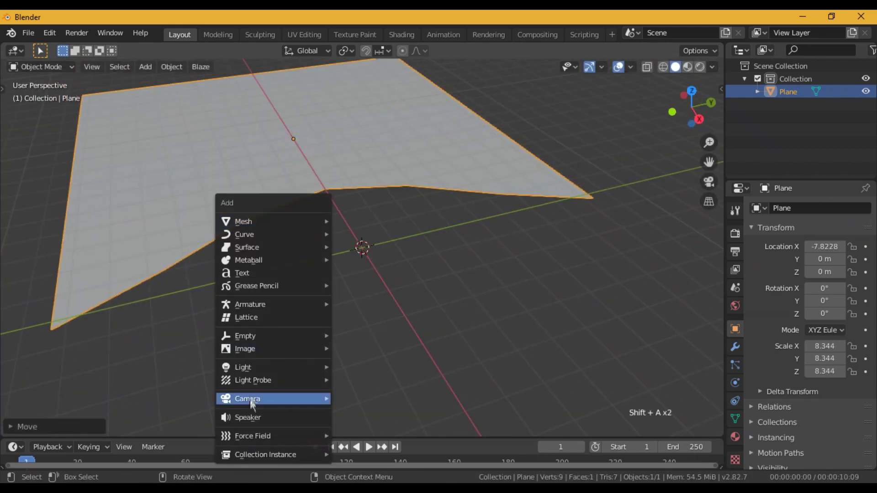
pyautogui.click(315, 397)
pyautogui.press('KP_7')
pyautogui.press('KP_6')
pyautogui.press('KP_6')
pyautogui.press('ctrl+alt+KP_0')
# - Lower the camera to about 0.5 m above the ground and turn it to look nearly horizontally along the X axis at the plane
pyautogui.hotkey('shift', '`')
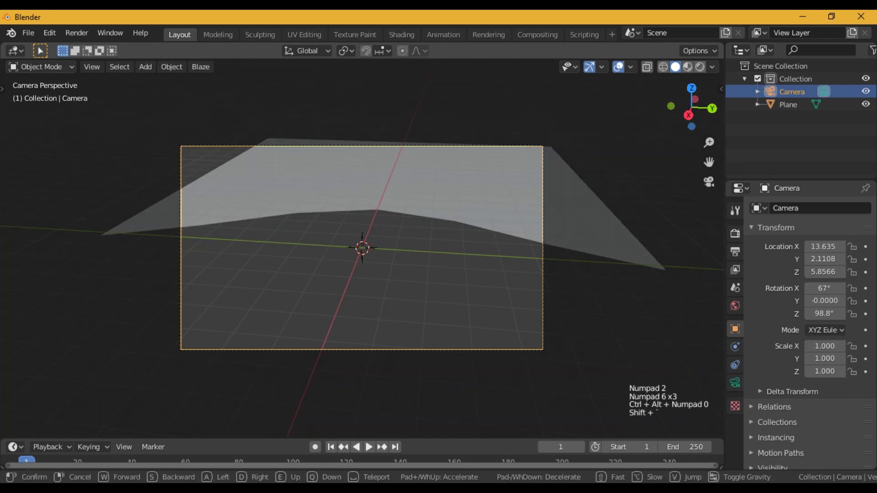
pyautogui.press('q')
pyautogui.press('e')
pyautogui.click(374, 256)
pyautogui.press('g')
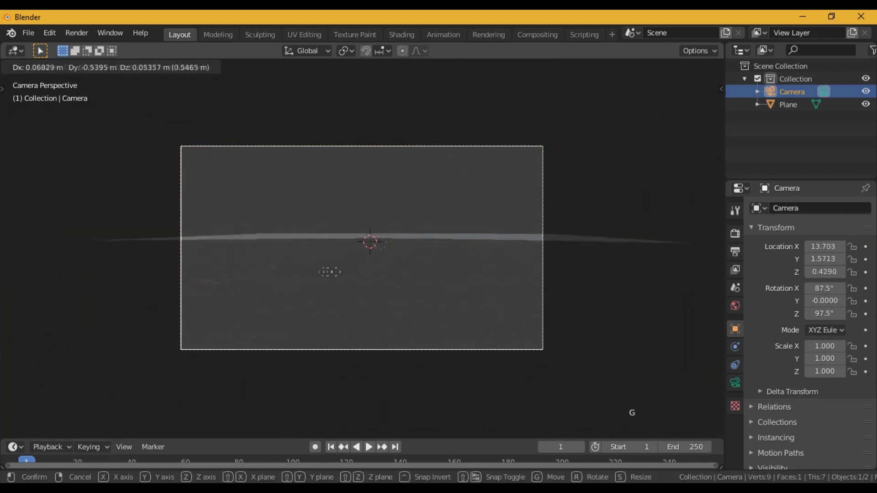
pyautogui.click(283, 272)
pyautogui.press('r')
pyautogui.click(442, 287)
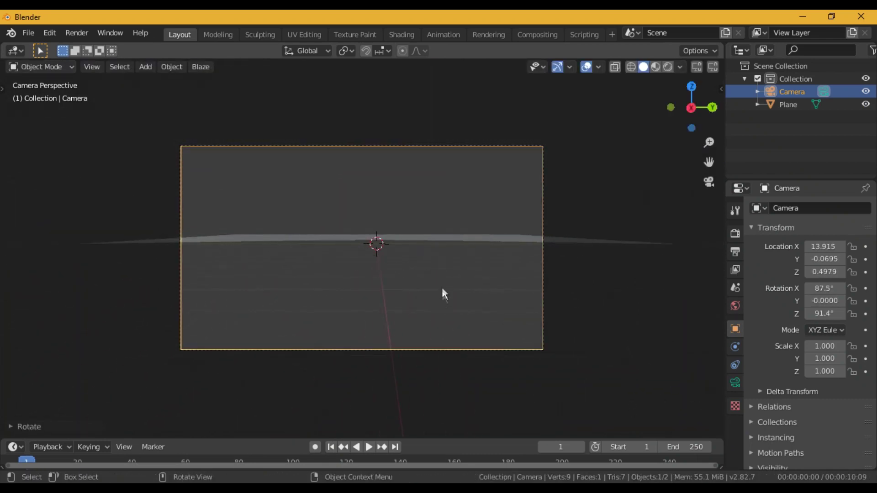
# - Set the camera's focal length to 20 mm
pyautogui.press('KP_7')
pyautogui.click(735, 382)
pyautogui.press('KP_0')
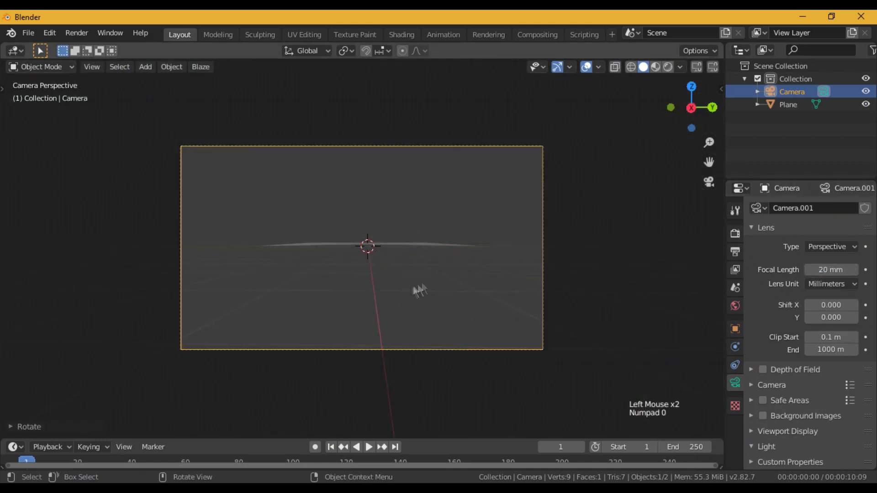
# - Scale up the curved-edge plane so it spans the camera frame's width
pyautogui.click(461, 249)
pyautogui.press('s')
pyautogui.click(407, 297)
# - Add a second plane at the origin and scale it up to cover the camera's area
pyautogui.press('KP_7')
pyautogui.hotkey('shift', 'a')
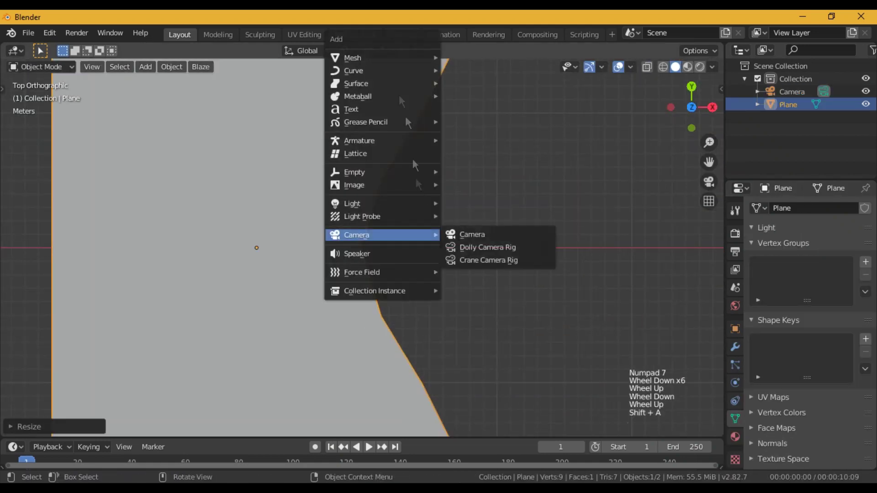
pyautogui.moveTo(356, 57)
pyautogui.click(454, 59)
pyautogui.press('s')
pyautogui.click(374, 325)
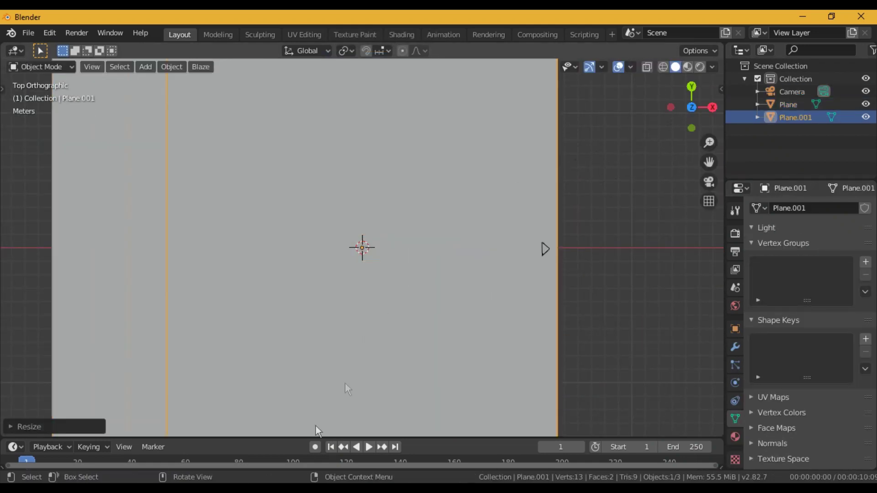
# - Fit the second plane to the first plane's width, overlapping the curved edge, with X-ray display turned on for mesh editing
pyautogui.scroll(1, 527, 358)
pyautogui.scroll(-4, 527, 358)
pyautogui.press('s')
pyautogui.click(452, 325)
pyautogui.press('g')
pyautogui.click(376, 288)
pyautogui.hotkey('alt', 'z')
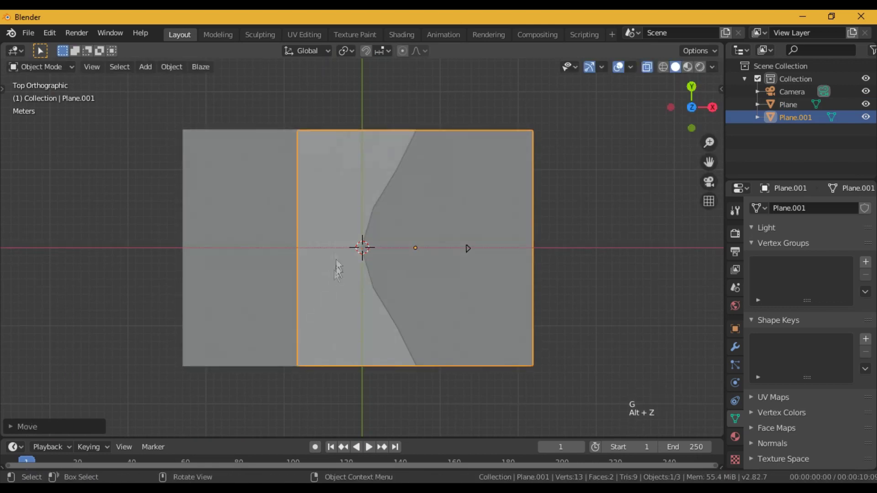
pyautogui.press('Tab')
pyautogui.press('g')
pyautogui.rightClick(372, 192)
pyautogui.rightClick(373, 186)
# - With proportional editing off, move the second plane's two shore-side corners along X to the ends of the first plane's curved edge
pyautogui.press('o')
pyautogui.press('g')
pyautogui.press('x')
pyautogui.click(416, 210)
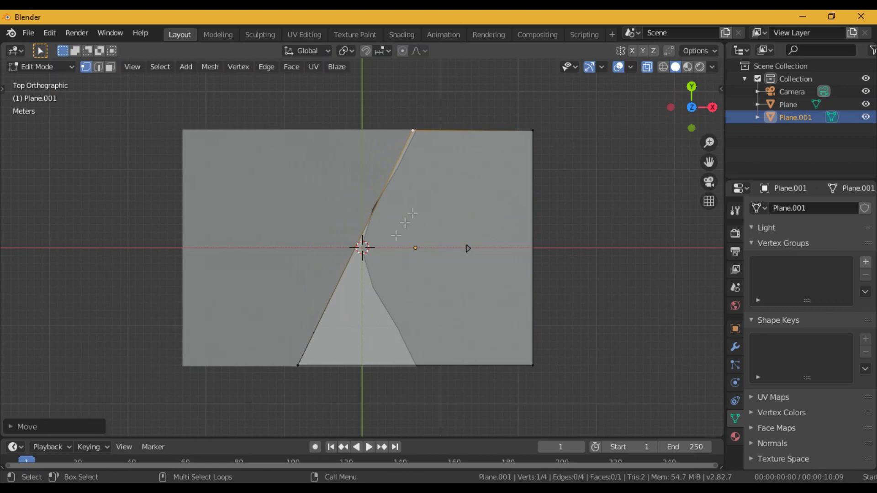
pyautogui.press('g')
pyautogui.press('x')
pyautogui.click(421, 371)
# - Subdivide the second plane's shore-side edge with 5 cuts
pyautogui.press('2')
pyautogui.click(412, 288)
pyautogui.rightClick(411, 286)
pyautogui.click(386, 115)
pyautogui.click(75, 426)
pyautogui.click(142, 339)
pyautogui.write('5')
pyautogui.press('Return')
pyautogui.click(75, 318)
# - Pull that edge's middle vertex along X past the first plane's curved edge, using smooth proportional editing
pyautogui.press('o')
pyautogui.click(413, 247)
pyautogui.press('g')
pyautogui.press('x')
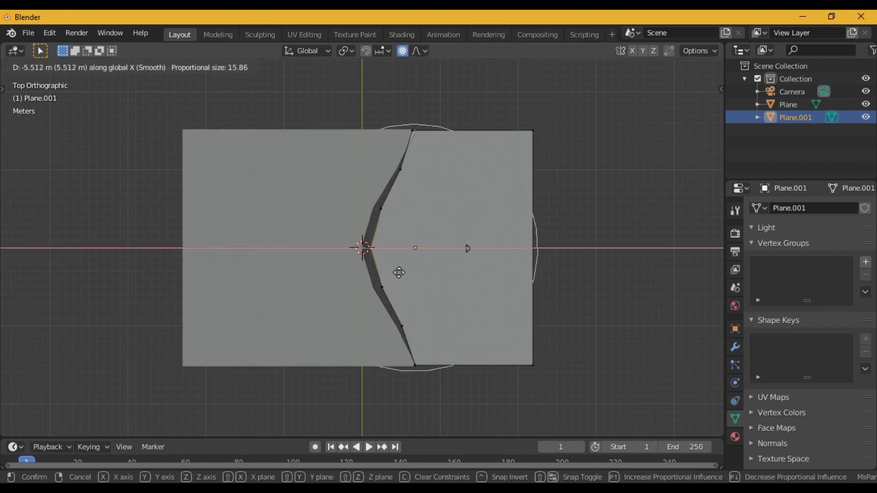
pyautogui.click(385, 272)
pyautogui.press('Tab')
# - Raise the first plane along Z above the second plane and turn off X-ray display
pyautogui.moveTo(382, 272); pyautogui.dragTo(404, 202, button='middle')
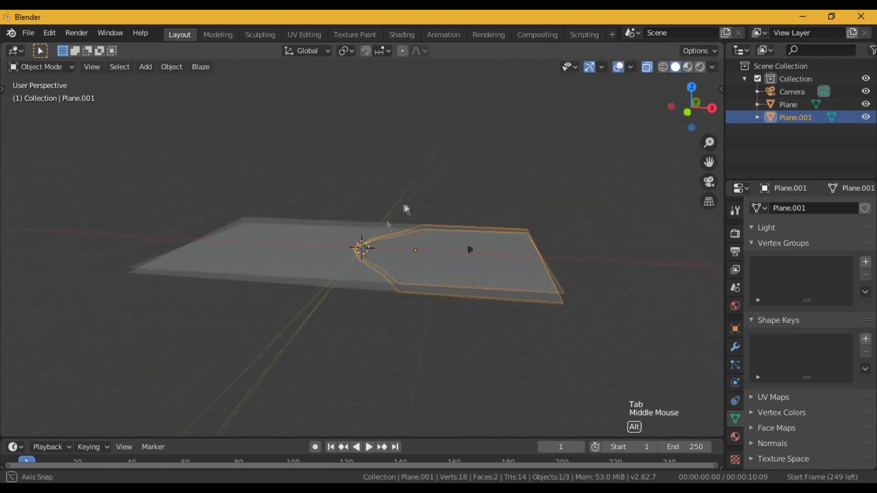
pyautogui.click(304, 272)
pyautogui.press('g')
pyautogui.press('z')
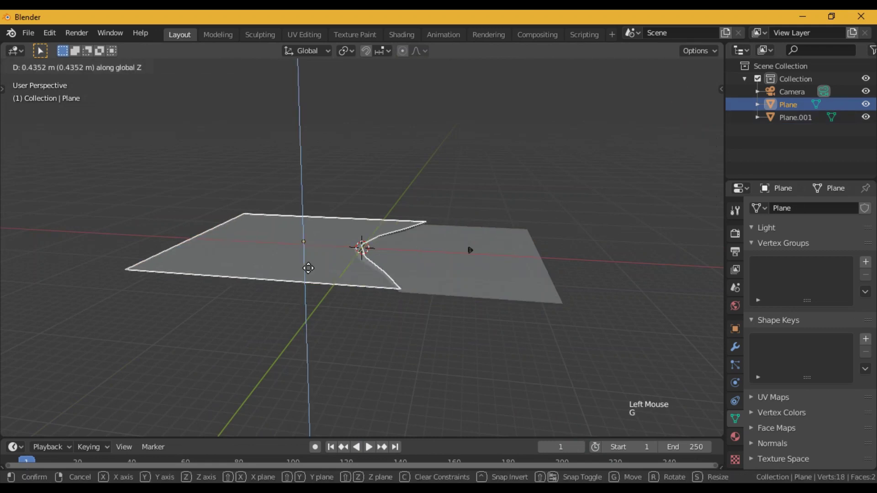
pyautogui.click(478, 294)
pyautogui.moveTo(477, 294); pyautogui.dragTo(363, 297, button='middle')
pyautogui.hotkey('alt', 'z')
pyautogui.hotkey('alt', 'z')
pyautogui.press('KP_0')
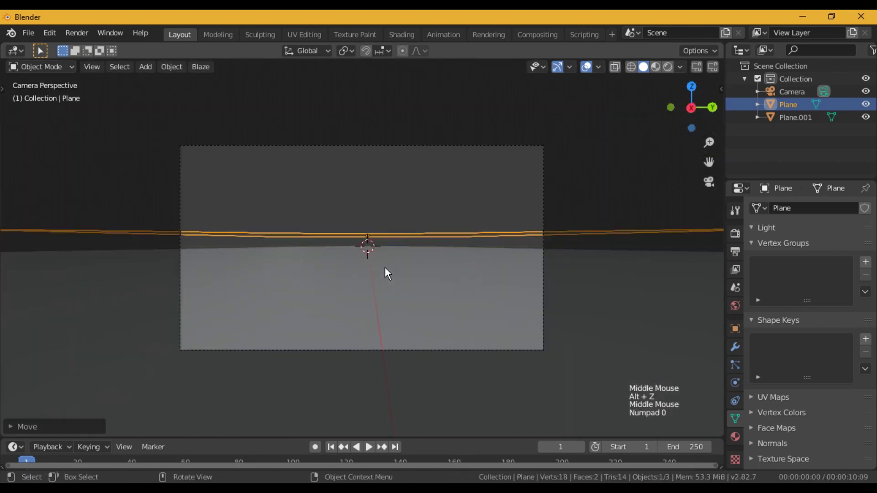
# - Lower the first plane along Z so it sits just above the second plane in the camera view
pyautogui.moveTo(350, 254); pyautogui.dragTo(237, 315, button='middle')
pyautogui.press('g')
pyautogui.press('z')
pyautogui.click(437, 281)
pyautogui.scroll(-3, 274, 301)
pyautogui.press('KP_0')
pyautogui.press('KP_0')
# - Rename the first plane as Land and the second plane as Water
pyautogui.moveTo(304, 270); pyautogui.dragTo(329, 285, button='middle')
pyautogui.doubleClick(792, 105)
pyautogui.click(793, 104)
pyautogui.write('Land')
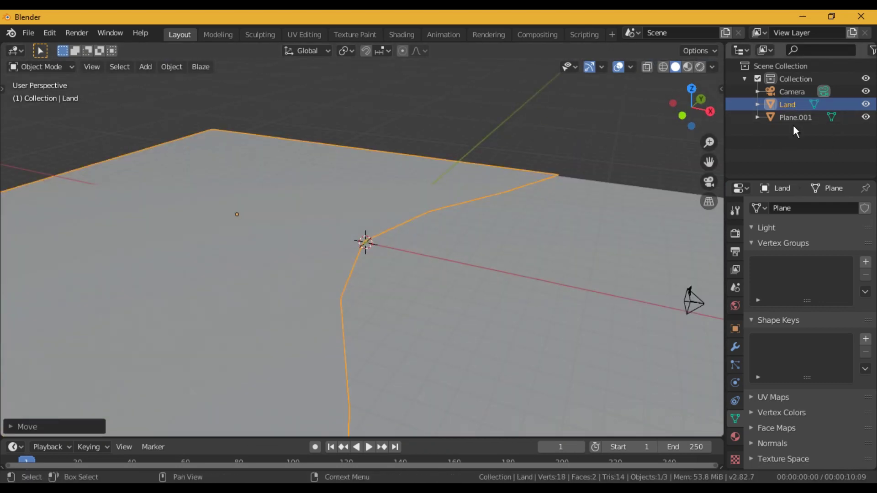
pyautogui.doubleClick(796, 117)
pyautogui.write('W')
pyautogui.click(618, 67)
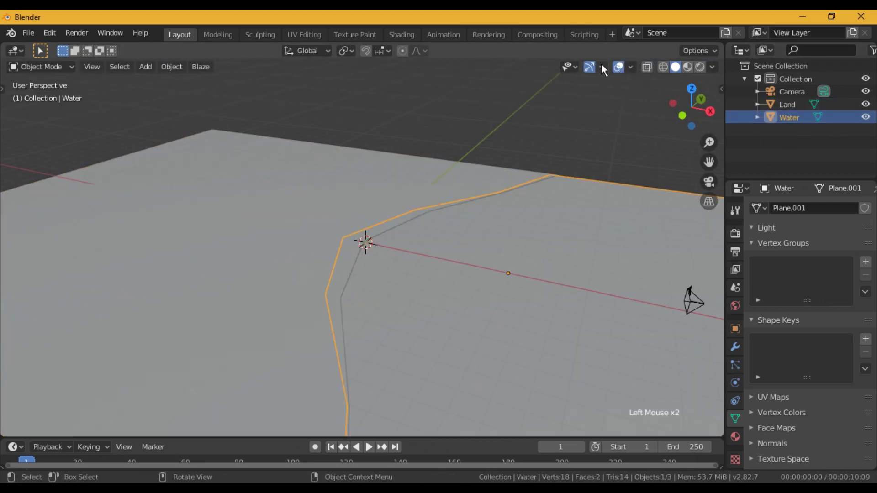
# - Move the camera back along X, away from the shoreline, and check its framing
pyautogui.scroll(-4, 448, 233)
pyautogui.moveTo(447, 234); pyautogui.dragTo(415, 327, button='middle')
pyautogui.click(415, 327)
pyautogui.press('g')
pyautogui.press('y')
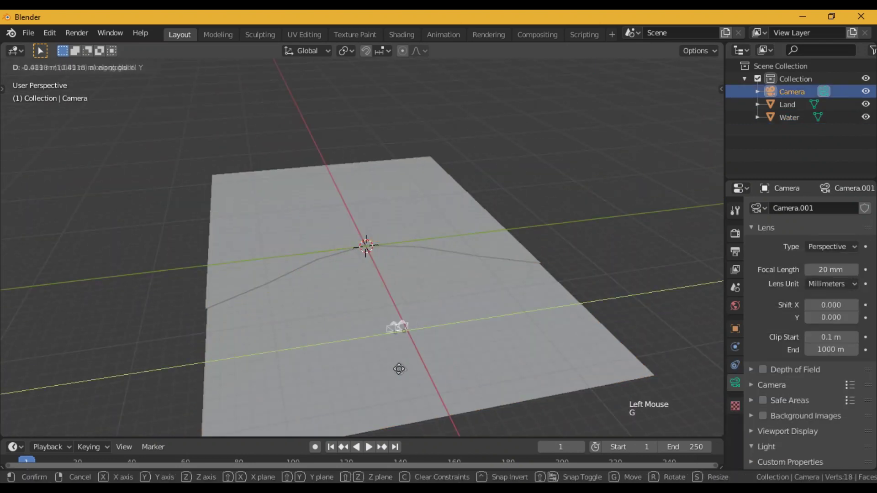
pyautogui.click(419, 385)
pyautogui.press('KP_0')
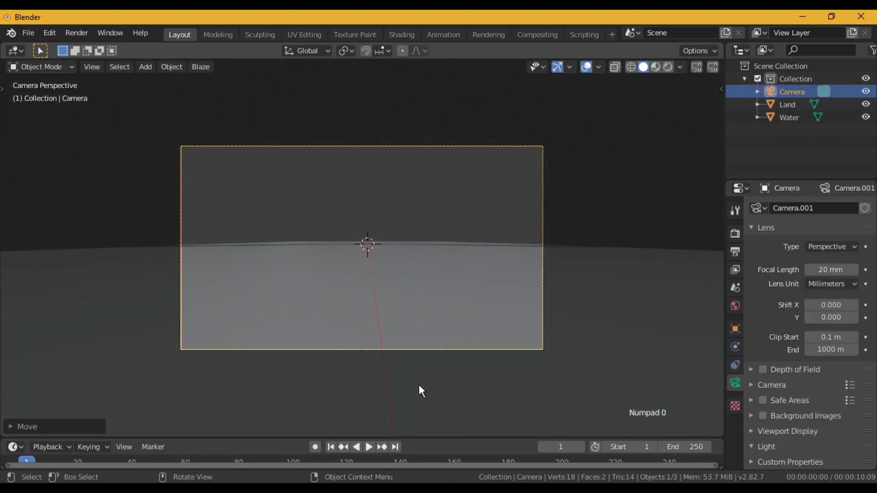
# - Select the Land plane and open its mesh for editing
pyautogui.press('KP_0')
pyautogui.click(227, 236)
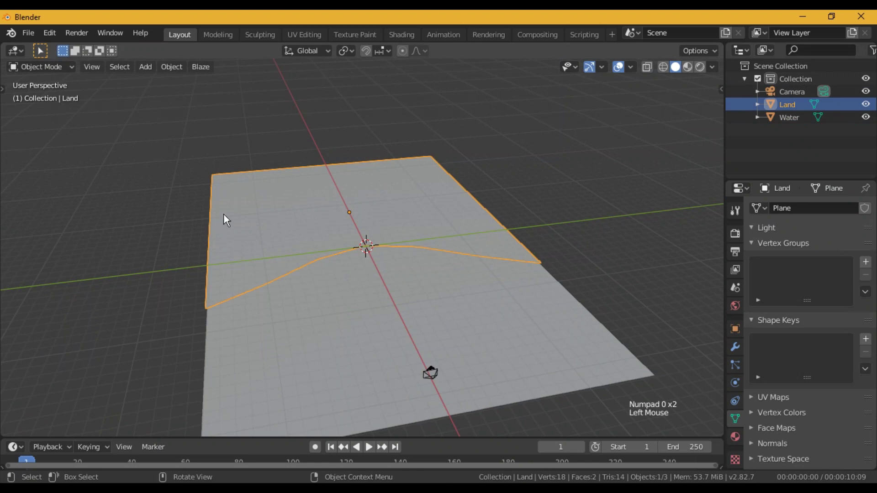
pyautogui.press('Tab')
pyautogui.press('g')
pyautogui.rightClick(460, 178)
pyautogui.rightClick(459, 178)
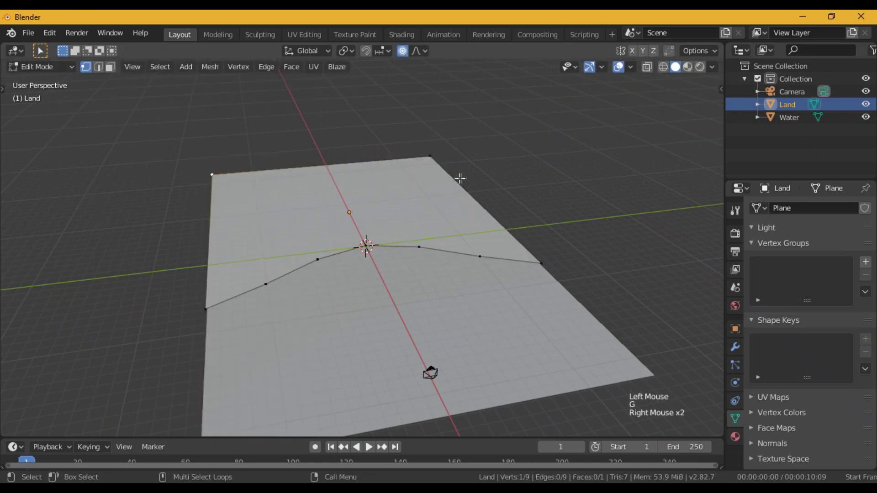
# - With proportional editing off, spread the Land plane's two back corners outward along Y
pyautogui.press('g')
pyautogui.press('y')
pyautogui.click(309, 168)
pyautogui.click(429, 156)
pyautogui.press('g')
pyautogui.press('y')
pyautogui.click(484, 175)
# - Move the Land plane's back edge farther from the shoreline along X and check the camera framing
pyautogui.press('2')
pyautogui.click(379, 164)
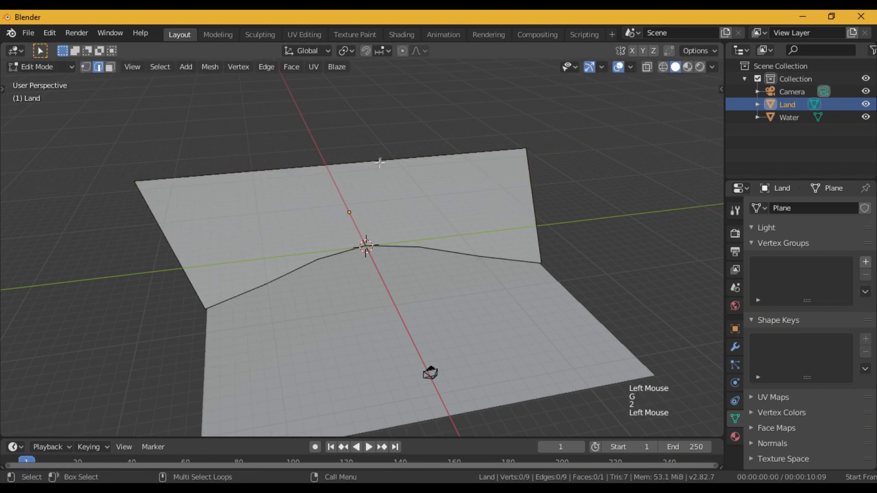
pyautogui.press('g')
pyautogui.press('x')
pyautogui.click(372, 82)
pyautogui.press('Tab')
pyautogui.moveTo(285, 251); pyautogui.dragTo(255, 244, button='middle')
pyautogui.press('KP_0')
pyautogui.press('KP_0')
# - Widen the Land plane's back edge along Y by a factor of about 1.4
pyautogui.press('Tab')
pyautogui.press('s')
pyautogui.press('x')
pyautogui.press('y')
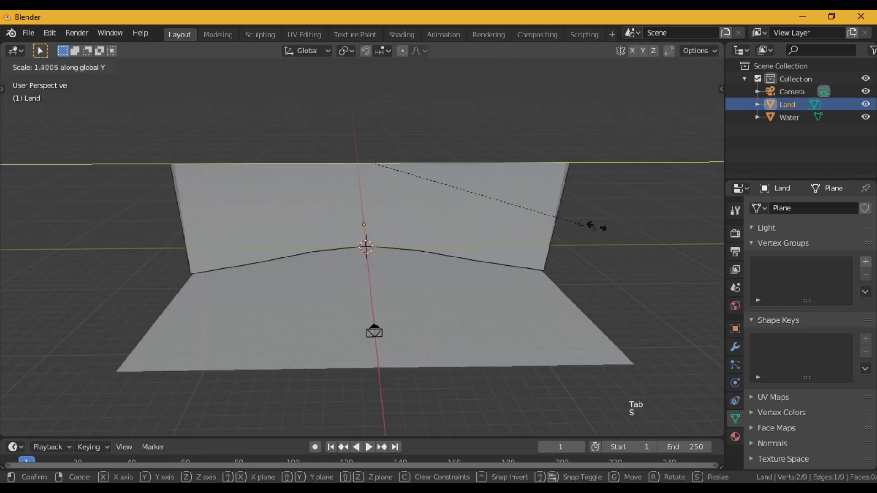
pyautogui.click(605, 230)
pyautogui.press('Tab')
# - Examine the Land and Water planes from the front, the side and several orbited angles
pyautogui.moveTo(481, 261); pyautogui.dragTo(427, 289, button='middle')
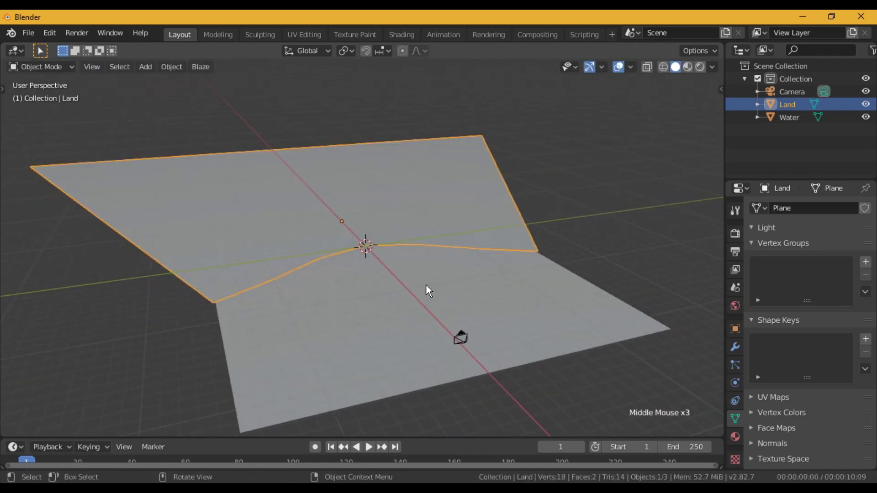
pyautogui.press('KP_5')
pyautogui.moveTo(326, 322); pyautogui.dragTo(401, 280, button='middle')
pyautogui.press('KP_5')
pyautogui.keyDown('alt'); pyautogui.moveTo(478, 262); pyautogui.dragTo(270, 256, button='middle'); pyautogui.keyUp('alt')
pyautogui.press('KP_3')
pyautogui.keyDown('alt'); pyautogui.moveTo(319, 227); pyautogui.dragTo(255, 254, button='middle'); pyautogui.keyUp('alt')
pyautogui.press('KP_1')
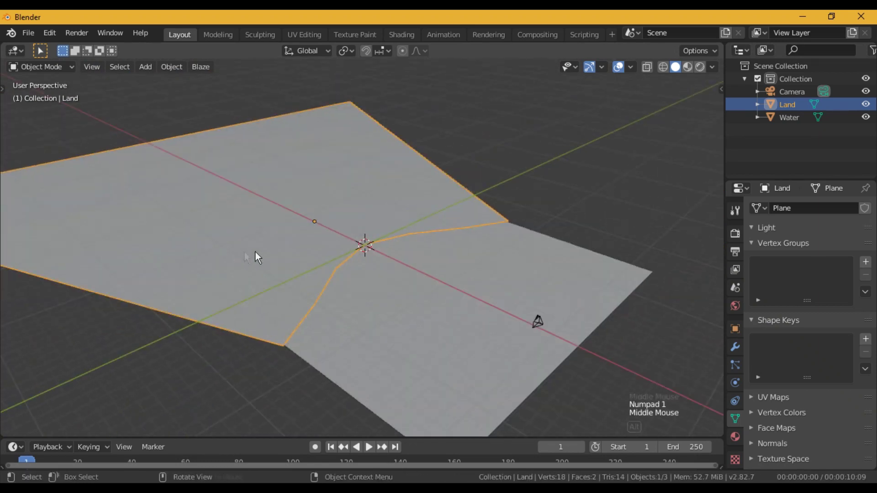
pyautogui.scroll(-2, 437, 352)
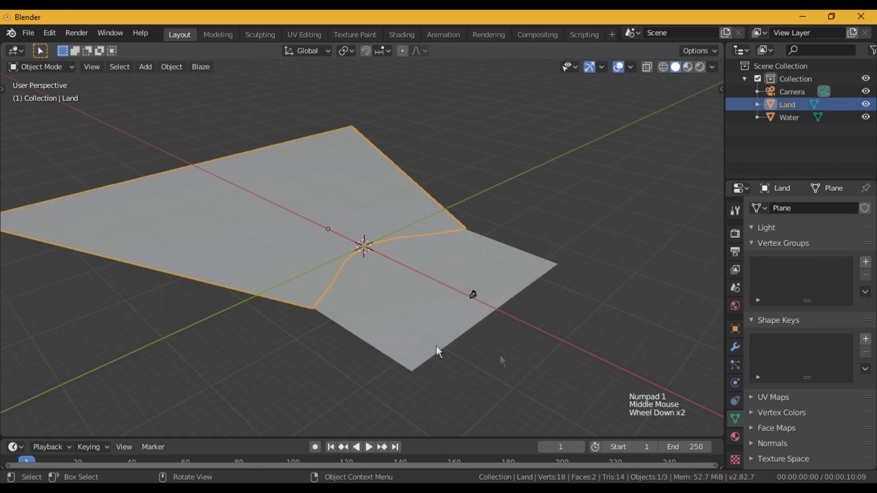
# - Assign the existing material to the Land plane and rename the material Land
pyautogui.click(735, 438)
pyautogui.click(759, 263)
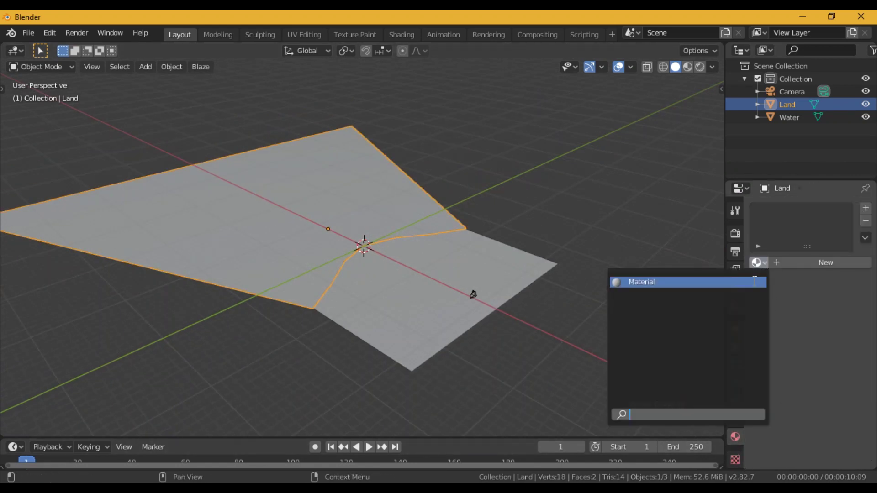
pyautogui.click(756, 282)
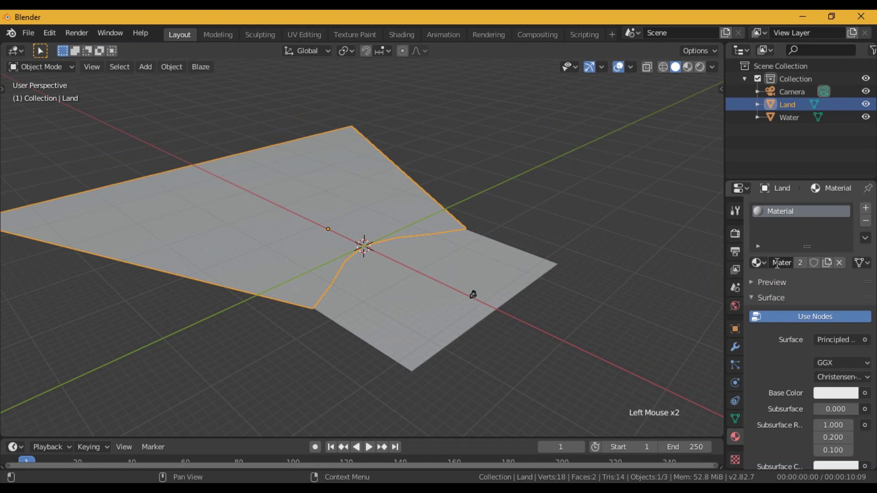
pyautogui.write('Land')
pyautogui.click(823, 226)
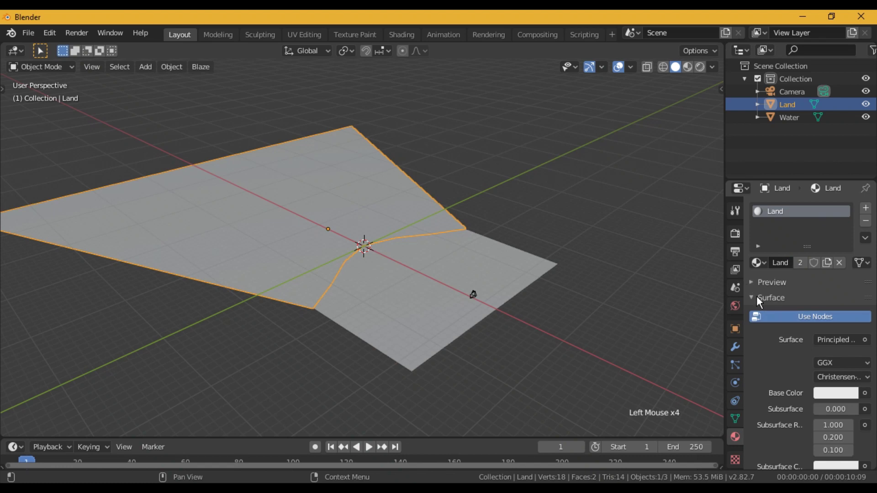
# - Set the Land material's viewport display color to a salmon red
pyautogui.click(771, 298)
pyautogui.click(776, 329)
pyautogui.click(787, 344)
pyautogui.click(826, 363)
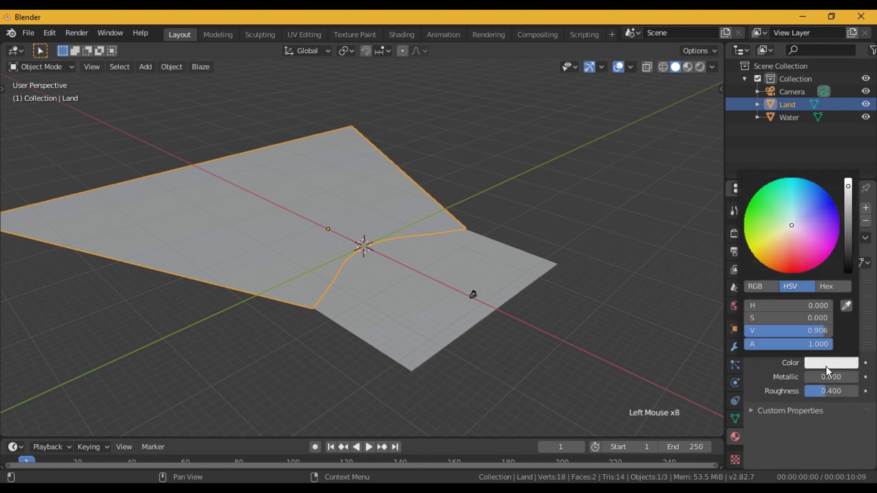
pyautogui.click(833, 219)
# - Rename the Water plane's material Water and set its viewport display color to light blue
pyautogui.click(418, 280)
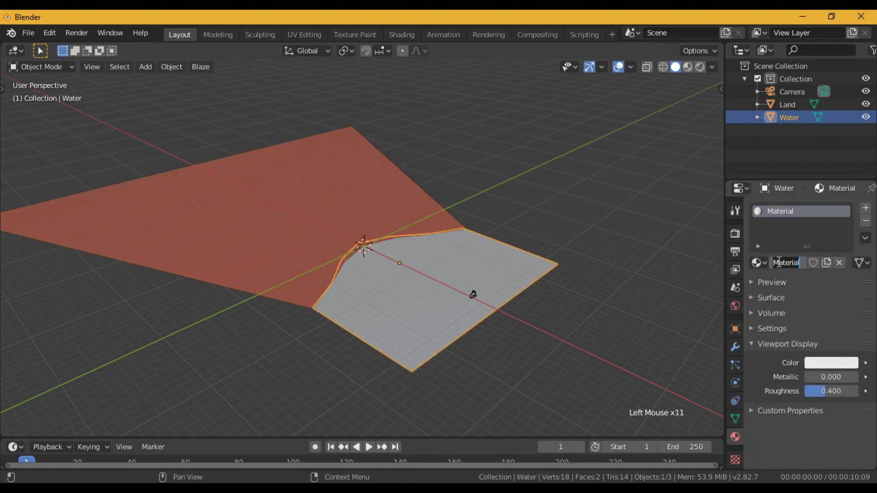
pyautogui.click(831, 363)
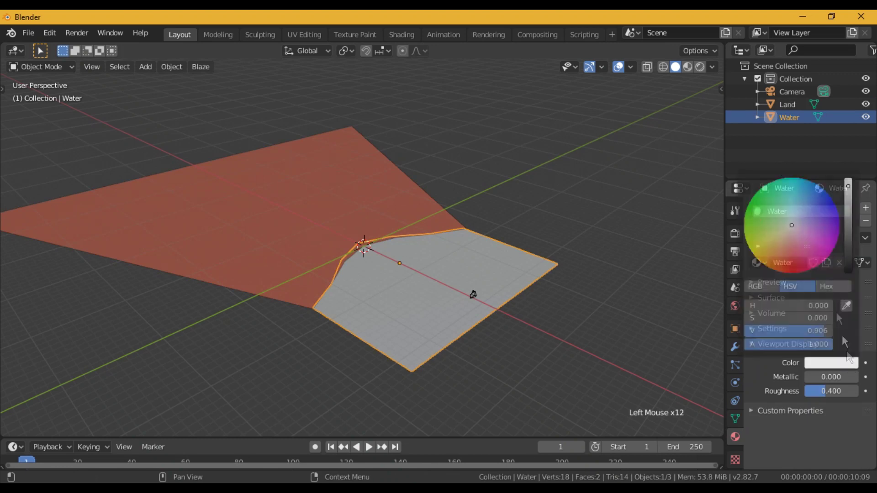
pyautogui.click(800, 217)
# - Add a cube at the 3D cursor on the shoreline
pyautogui.keyDown('alt'); pyautogui.moveTo(325, 299); pyautogui.dragTo(365, 356); pyautogui.keyUp('alt')
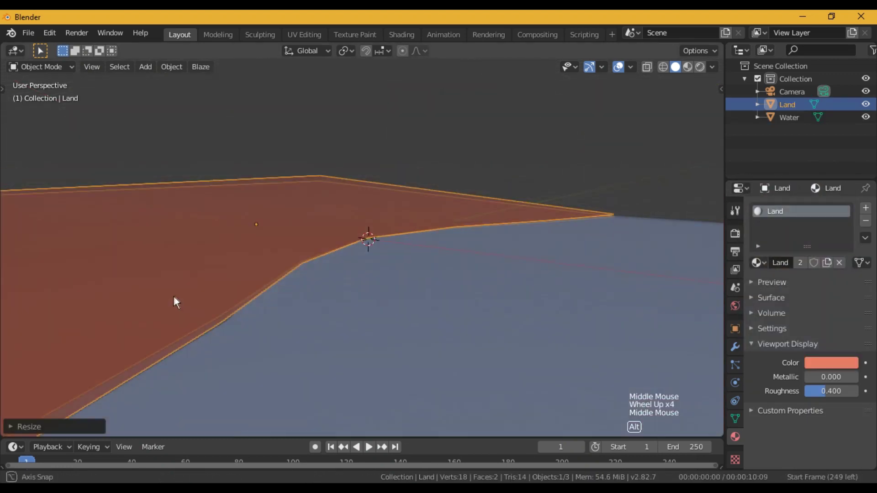
pyautogui.keyDown('alt'); pyautogui.moveTo(174, 295); pyautogui.dragTo(187, 294); pyautogui.keyUp('alt')
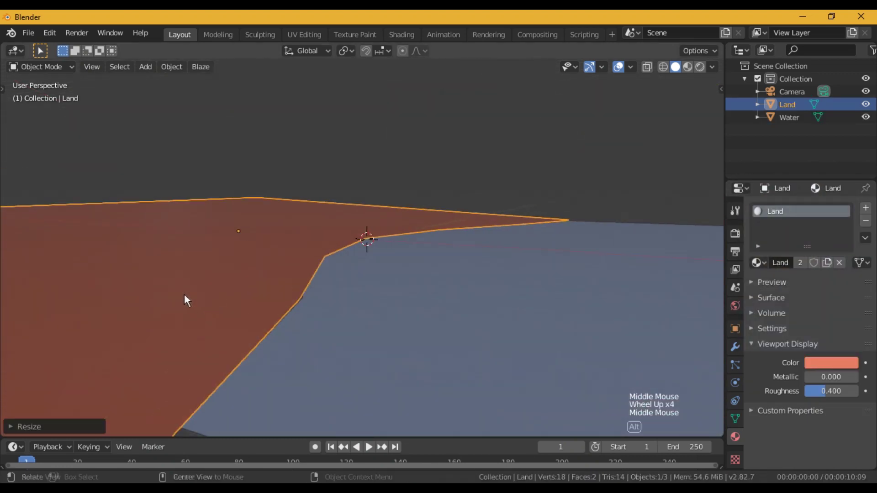
pyautogui.hotkey('shift', 'a')
pyautogui.moveTo(178, 232)
pyautogui.click(229, 233)
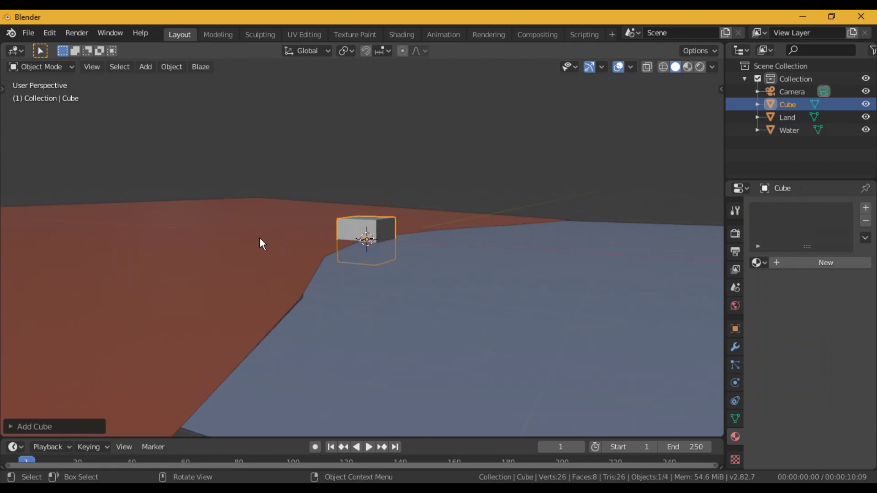
# - Frame the cube and begin deleting its unneeded side faces in face select mode
pyautogui.press('KP_Decimal')
pyautogui.scroll(-2, 493, 250)
pyautogui.moveTo(555, 219); pyautogui.dragTo(446, 260, button='middle')
pyautogui.scroll(-3, 446, 261)
pyautogui.scroll(1, 446, 261)
pyautogui.scroll(-1, 447, 260)
pyautogui.press('Tab')
pyautogui.click(332, 232)
pyautogui.press('3')
pyautogui.click(332, 231)
pyautogui.press('x')
pyautogui.click(329, 228)
pyautogui.press('x')
pyautogui.click(324, 229)
pyautogui.press('Tab')
# - Delete the cube's other unneeded faces, keeping only the top and the water-facing side
pyautogui.moveTo(348, 248); pyautogui.dragTo(362, 240, button='middle')
pyautogui.press('Tab')
pyautogui.press('x')
pyautogui.click(369, 223)
pyautogui.hotkey('alt', 'z')
pyautogui.click(368, 291)
pyautogui.press('x')
pyautogui.click(369, 291)
# - Move the land-side edge of the cube's top face slightly toward the water along X
pyautogui.press('Tab')
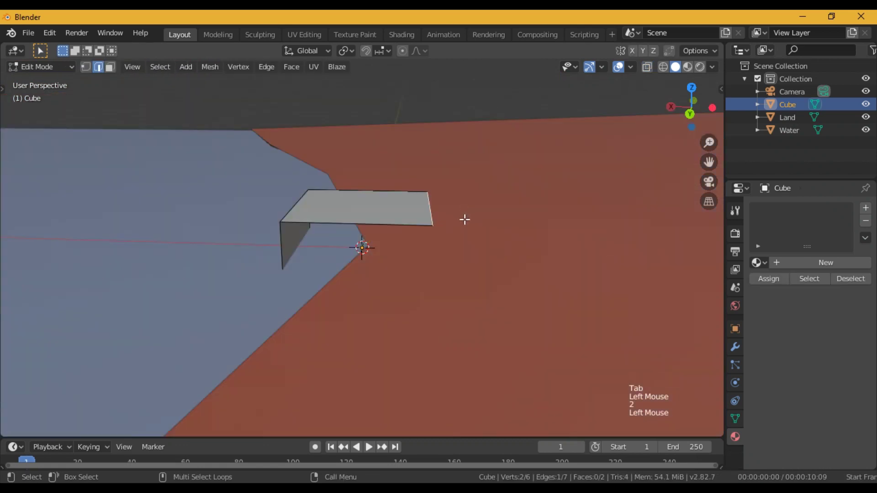
pyautogui.press('g')
pyautogui.press('x')
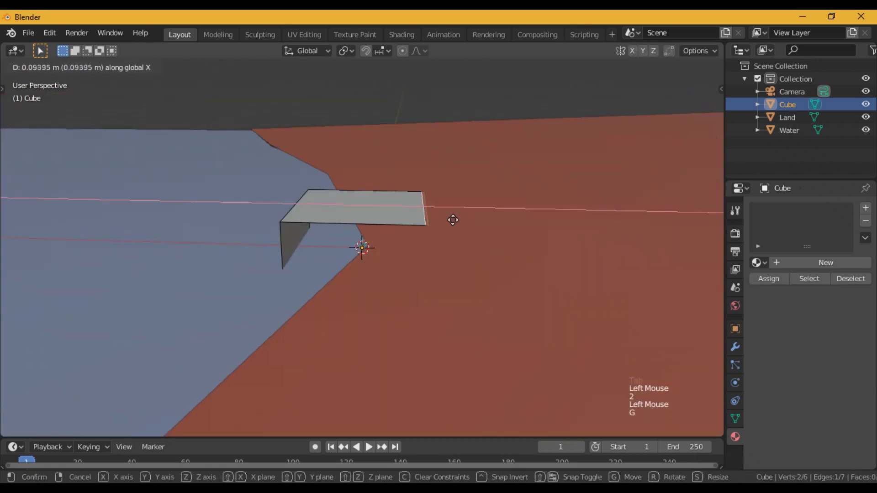
pyautogui.click(417, 244)
pyautogui.press('Tab')
# - Add a Bezier curve at the 3D cursor and view it from the top with X-ray on
pyautogui.hotkey('shift', 'a')
pyautogui.moveTo(387, 247)
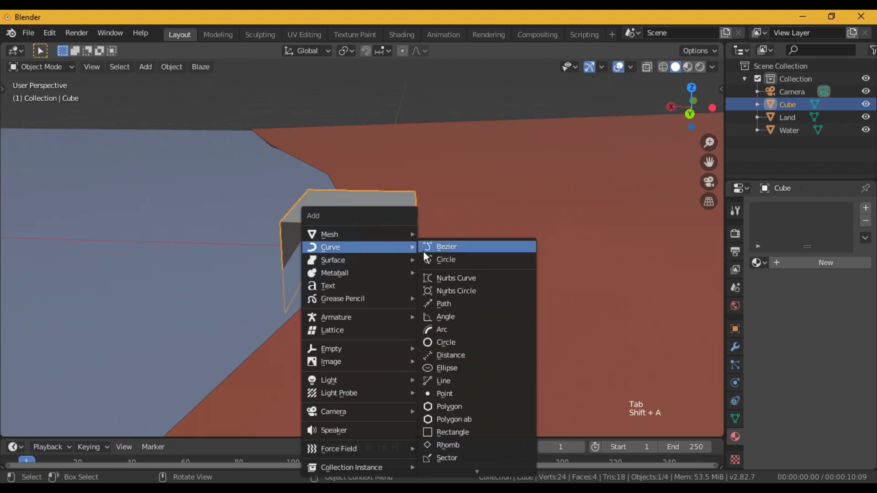
pyautogui.click(439, 246)
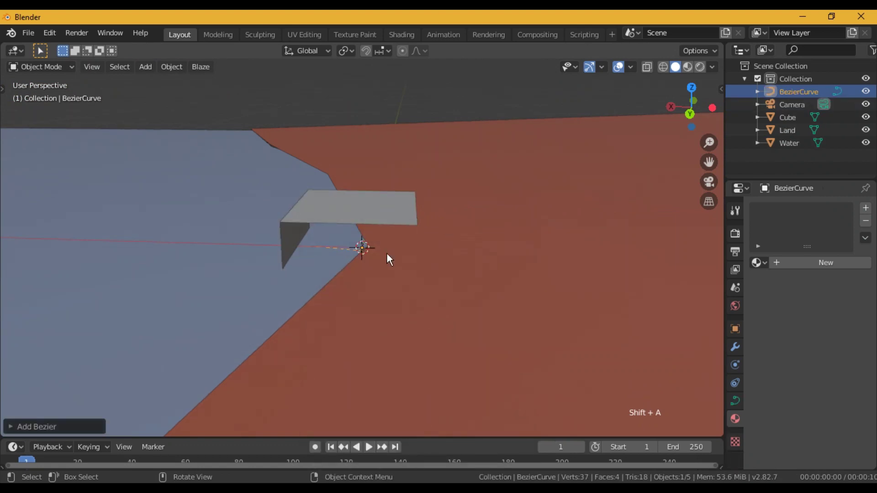
pyautogui.press('KP_7')
pyautogui.hotkey('alt', 'z')
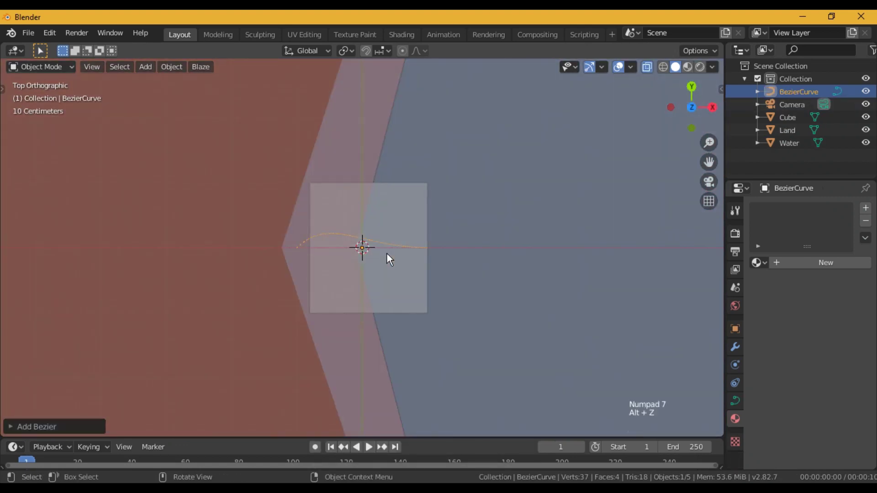
# - Rotate the Bezier curve 90° about Z and straighten its control points along the Y axis
pyautogui.click(373, 240)
pyautogui.click(374, 242)
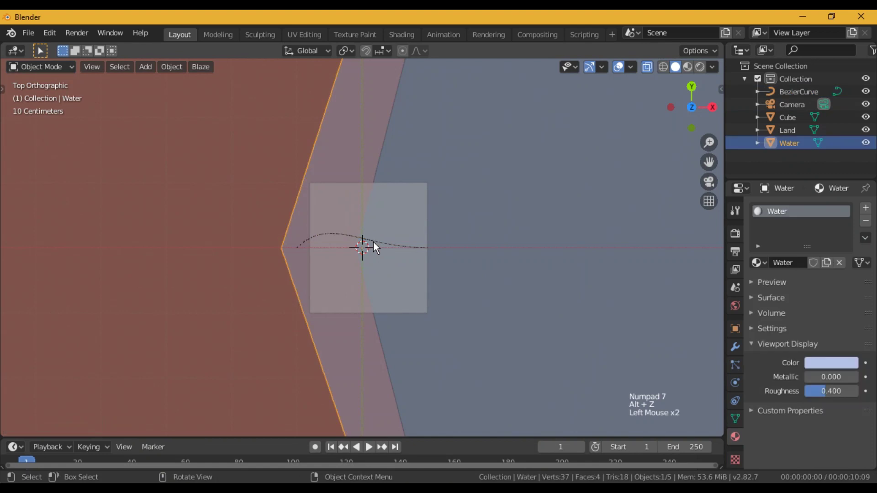
pyautogui.press('Tab')
pyautogui.press('Tab')
pyautogui.click(383, 241)
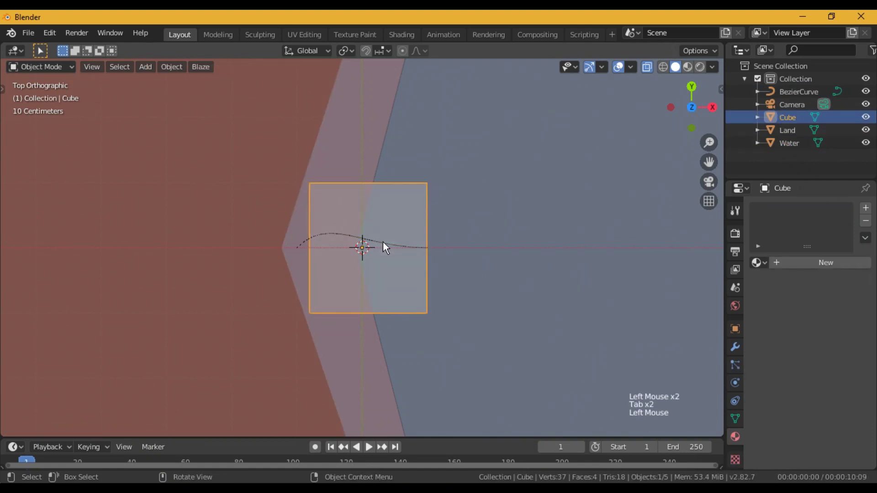
pyautogui.press('r')
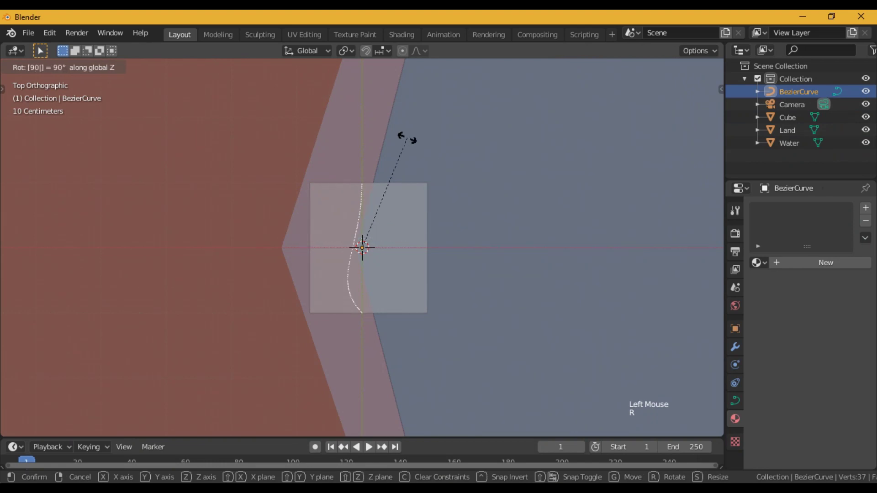
pyautogui.press('Return')
pyautogui.press('Tab')
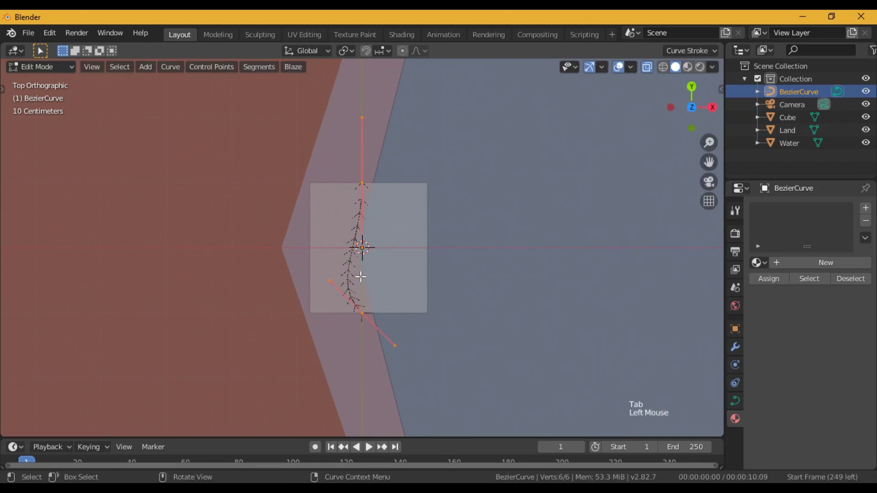
pyautogui.press('g')
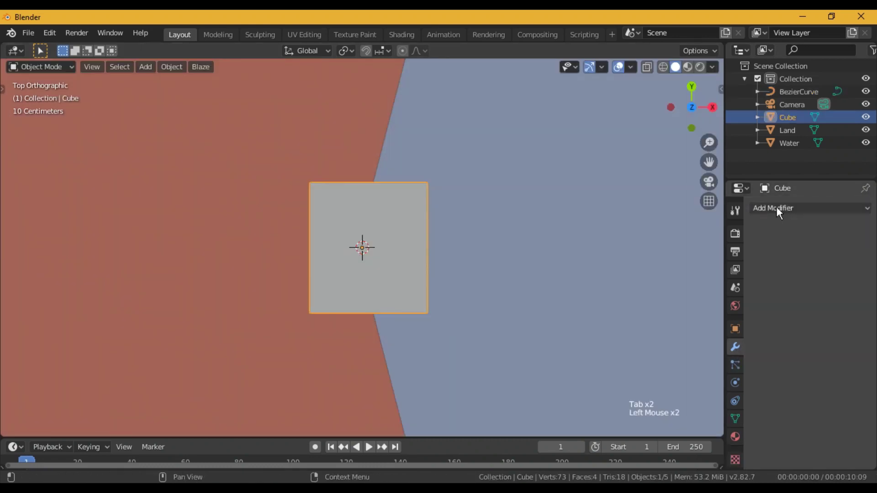
# - Add an Array modifier to the cube with relative offsets of 0 in X and 1 in Y
pyautogui.click(776, 209)
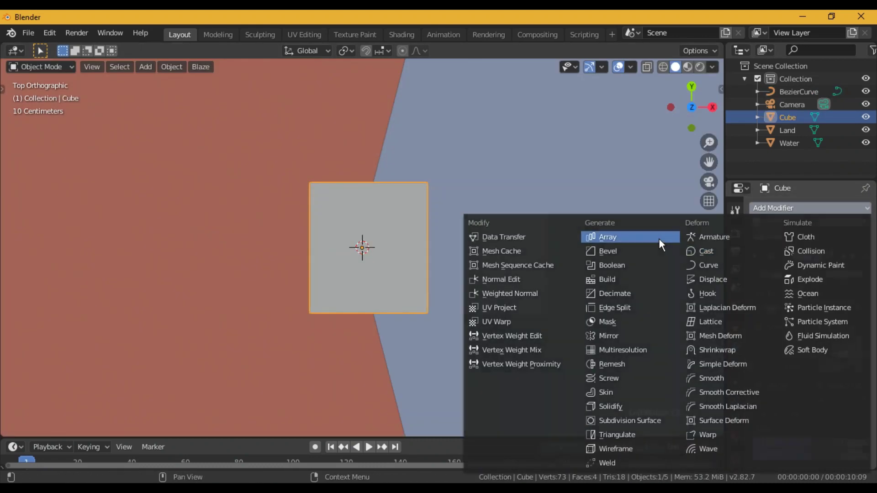
pyautogui.click(658, 238)
pyautogui.click(830, 341)
pyautogui.write('0')
pyautogui.press('Return')
pyautogui.click(831, 353)
pyautogui.write('1')
pyautogui.press('Return')
# - Raise the array's fixed count so the cube strip runs along the shoreline
pyautogui.moveTo(361, 314); pyautogui.dragTo(284, 222, button='middle')
pyautogui.moveTo(820, 313); pyautogui.dragTo(867, 314)
pyautogui.scroll(-6, 509, 300)
pyautogui.scroll(2, 500, 307)
pyautogui.scroll(-6, 493, 314)
pyautogui.scroll(1, 493, 313)
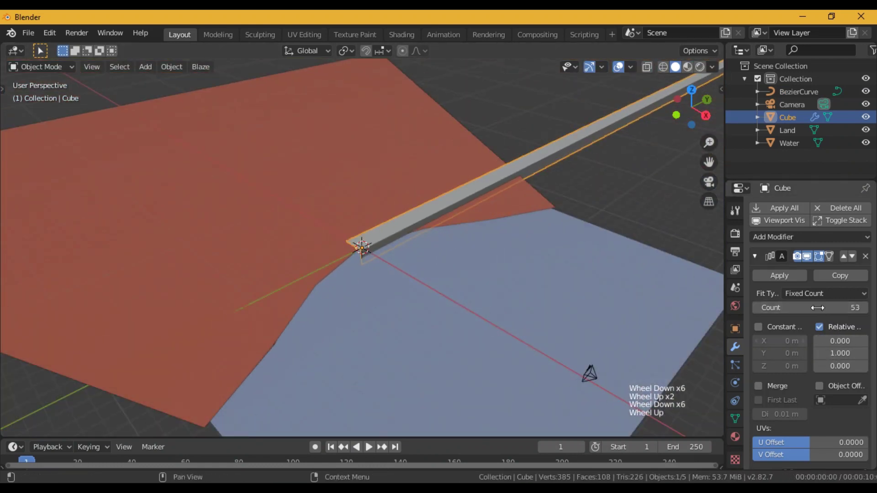
pyautogui.press('Return')
pyautogui.click(755, 256)
# - Add a Curve modifier to the cube strip with BezierCurve as its object and check it from the top
pyautogui.click(809, 237)
pyautogui.click(611, 298)
pyautogui.click(781, 330)
pyautogui.click(749, 348)
pyautogui.press('KP_7')
pyautogui.press('Tab')
pyautogui.press('Tab')
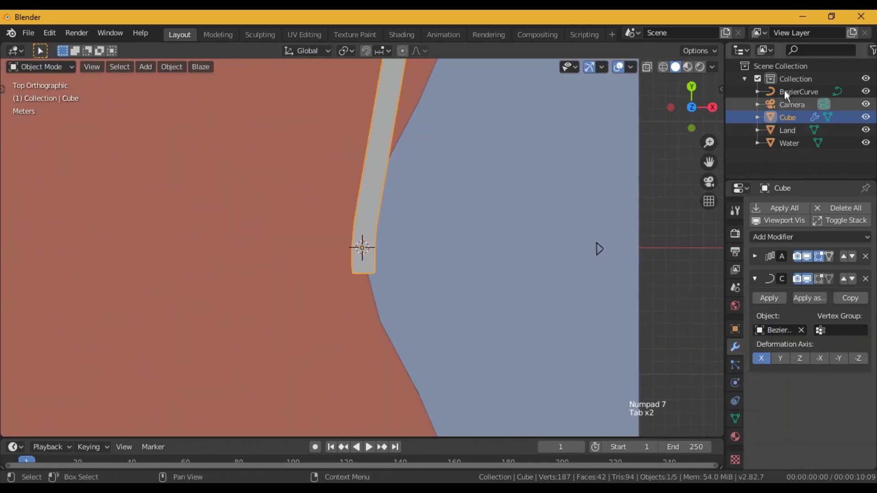
# - Extrude two new points from the Bezier curve's +Y end along the shoreline
pyautogui.click(361, 244)
pyautogui.press('Tab')
pyautogui.scroll(6, 345, 206)
pyautogui.press('KP_Decimal')
pyautogui.moveTo(709, 143)
pyautogui.mouseDown()
pyautogui.moveTo(630, 142)
pyautogui.moveTo(693, 142)
pyautogui.mouseUp()
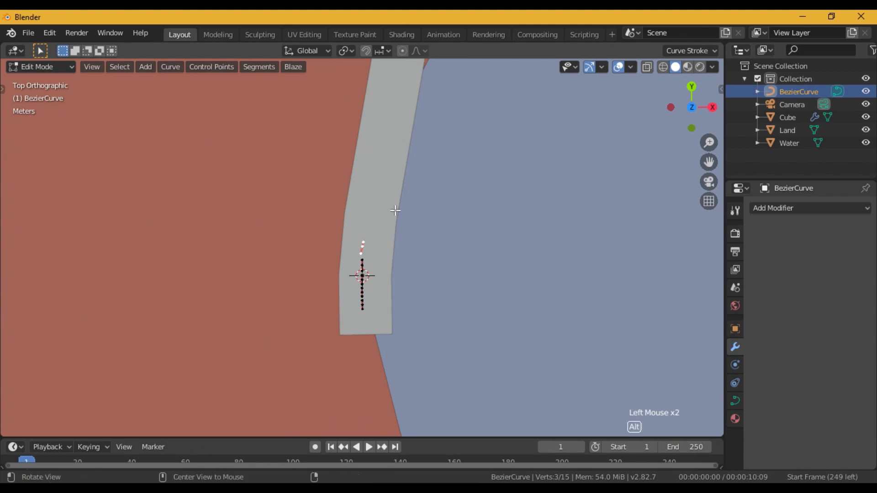
pyautogui.hotkey('alt', 'z')
pyautogui.scroll(5, 374, 229)
pyautogui.press('e')
pyautogui.click(405, 139)
pyautogui.press('e')
pyautogui.click(426, 68)
# - Extrude three more points along the +Y shoreline and rotate the end point to follow its direction
pyautogui.moveTo(709, 162); pyautogui.dragTo(641, 458)
pyautogui.press('e')
pyautogui.click(405, 215)
pyautogui.press('e')
pyautogui.click(423, 156)
pyautogui.press('e')
pyautogui.click(453, 110)
pyautogui.press('r')
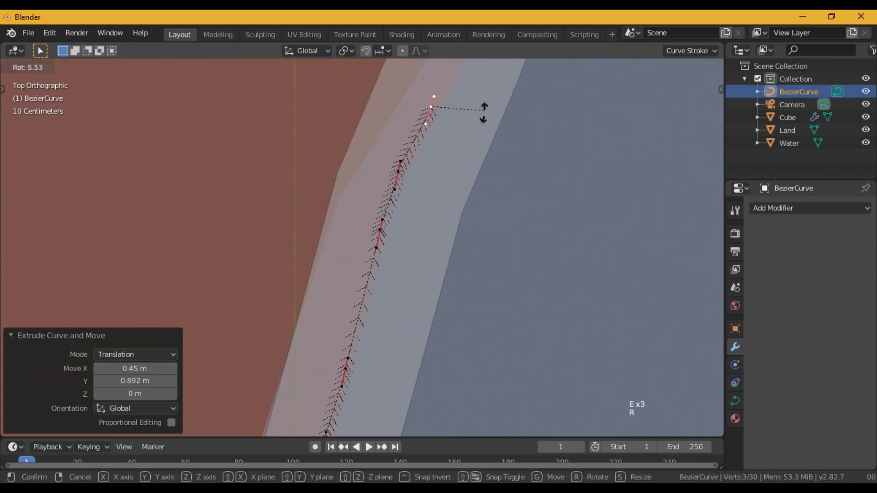
pyautogui.click(484, 123)
# - Extend the curve's +Y end by two longer segments, the second about 1.41 m in X and 2.61 m in Y
pyautogui.moveTo(710, 164); pyautogui.dragTo(565, 370)
pyautogui.press('e')
pyautogui.click(408, 129)
pyautogui.moveTo(709, 162); pyautogui.dragTo(619, 344)
pyautogui.press('e')
pyautogui.click(451, 420)
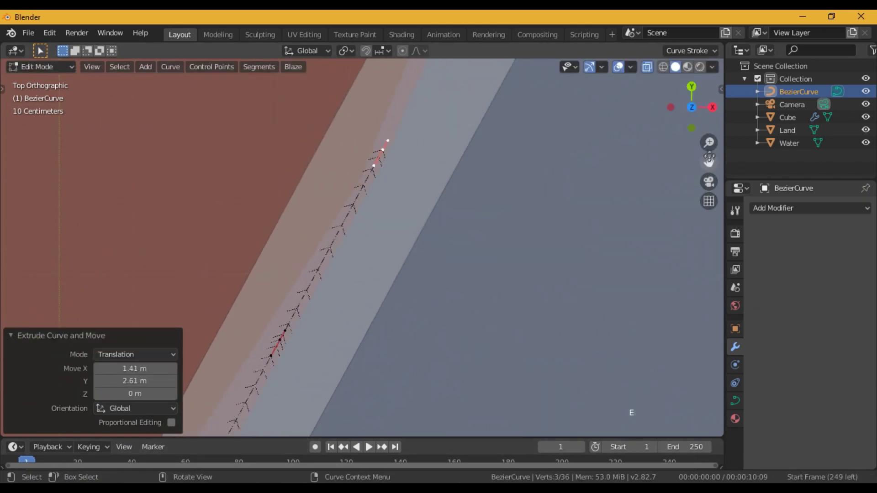
# - Extrude three further points to the Land plane's +Y shoreline corner, rotating the first to match the bend
pyautogui.moveTo(709, 162); pyautogui.dragTo(475, 284)
pyautogui.press('e')
pyautogui.click(417, 153)
pyautogui.press('r')
pyautogui.click(436, 193)
pyautogui.press('e')
pyautogui.click(473, 96)
pyautogui.moveTo(709, 163); pyautogui.dragTo(663, 352)
pyautogui.press('e')
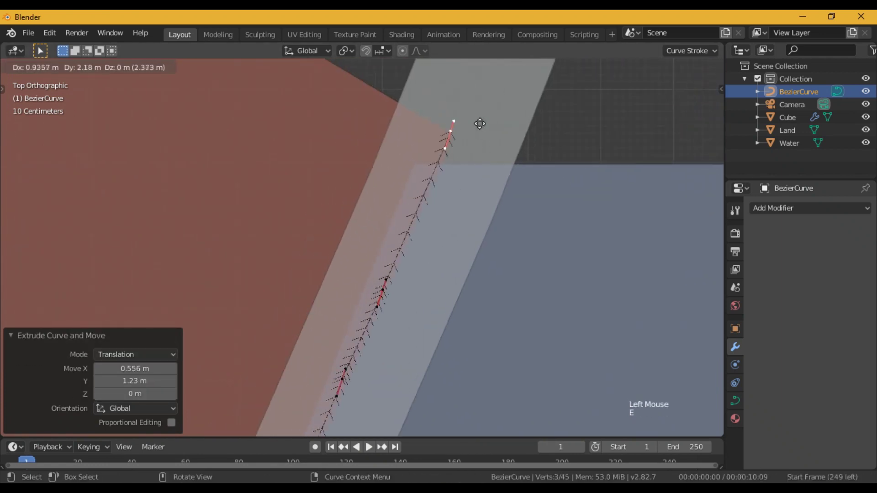
pyautogui.click(505, 141)
# - Extrude a point from the Bezier curve's opposite end along the -Y shoreline and rotate it to follow the bend
pyautogui.press('Tab')
pyautogui.scroll(-9, 470, 187)
pyautogui.moveTo(470, 188); pyautogui.dragTo(221, 295, button='middle')
pyautogui.press('Tab')
pyautogui.click(112, 340)
pyautogui.press('KP_Decimal')
pyautogui.scroll(1, 143, 301)
pyautogui.scroll(-1, 143, 301)
pyautogui.press('KP_7')
pyautogui.scroll(1, 673, 180)
pyautogui.moveTo(709, 142); pyautogui.dragTo(352, 271)
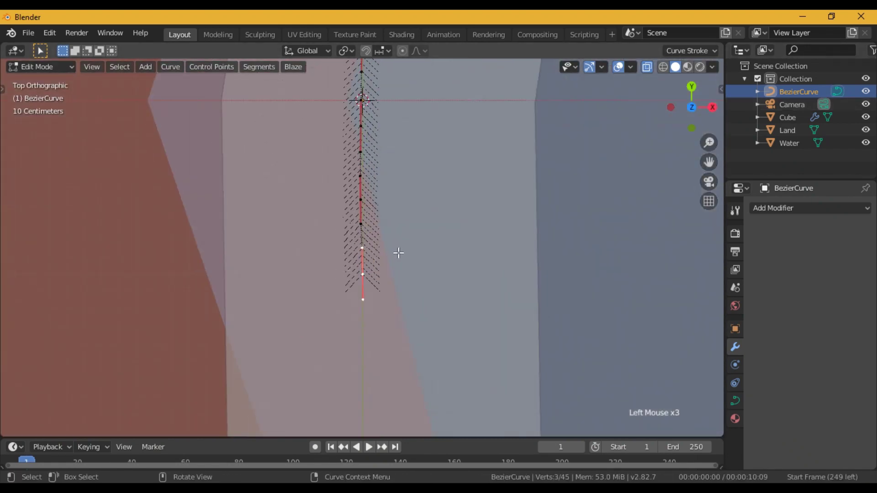
pyautogui.scroll(-5, 398, 253)
pyautogui.press('e')
pyautogui.click(387, 340)
pyautogui.press('r')
pyautogui.click(521, 276)
# - Extrude two more points down the -Y shoreline, the first by about 0.6 m in X and -2.41 m in Y, and rotate the end -10°
pyautogui.moveTo(709, 162); pyautogui.dragTo(637, 19)
pyautogui.click(388, 326)
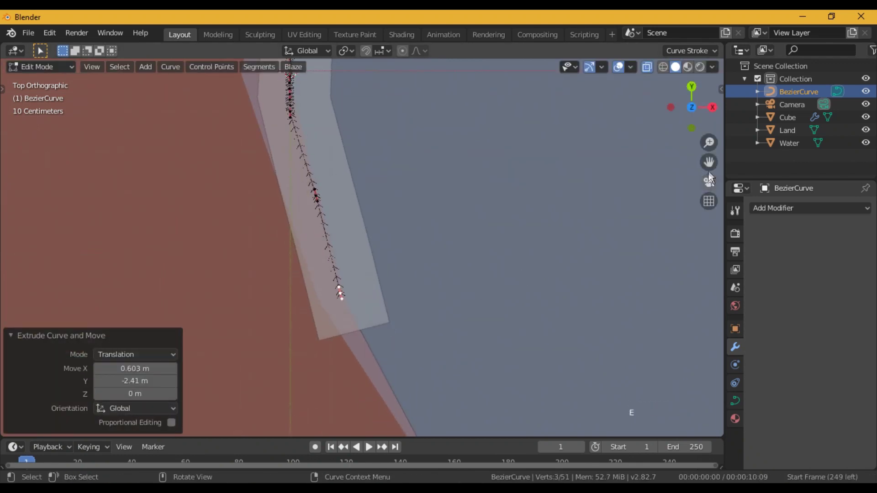
pyautogui.press('e')
pyautogui.press('r')
pyautogui.click(363, 330)
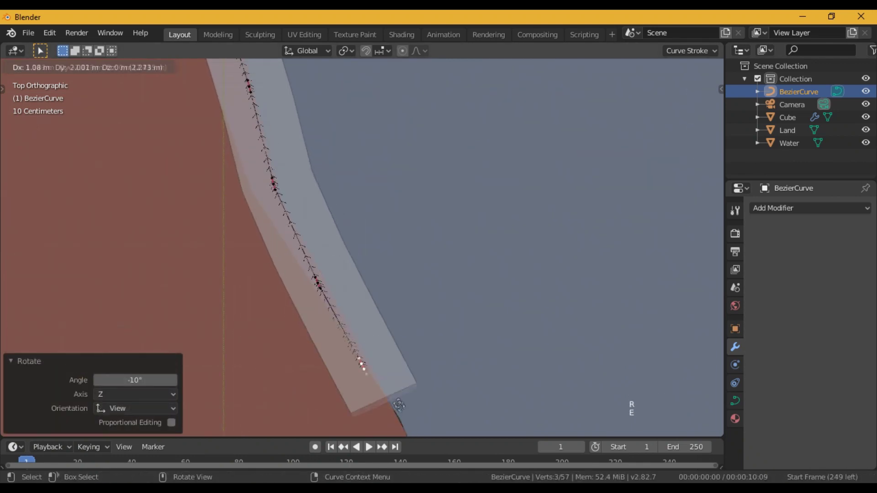
# - Extrude two points from the Bezier curve's end down the -Y shoreline, the second by 0.794 m in X and -2.24 m in Y
pyautogui.press('e')
pyautogui.press('r')
pyautogui.click(431, 424)
pyautogui.press('e')
pyautogui.click(342, 381)
pyautogui.press('e')
pyautogui.click(410, 78)
pyautogui.moveTo(708, 163); pyautogui.dragTo(608, 59)
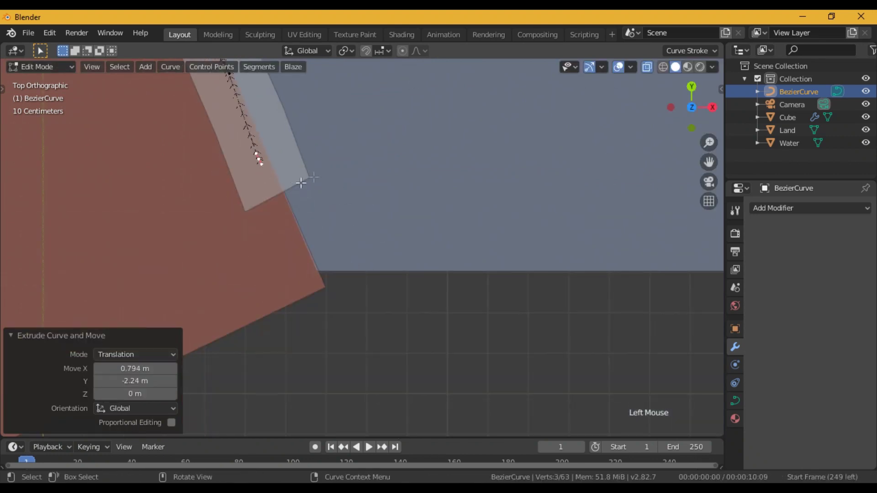
# - Rotate the curve's end to match the shoreline and extrude a final point to the Land plane's -Y corner
pyautogui.press('r')
pyautogui.click(342, 190)
pyautogui.press('e')
pyautogui.click(386, 287)
pyautogui.press('Tab')
# - Turn off X-ray, select the arrayed strip and examine how it follows the shoreline from several angles
pyautogui.moveTo(550, 302); pyautogui.dragTo(422, 177, button='middle')
pyautogui.hotkey('alt', 'z')
pyautogui.moveTo(630, 198); pyautogui.dragTo(600, 194, button='middle')
pyautogui.press('KP_7')
pyautogui.scroll(-6, 495, 208)
pyautogui.scroll(2, 496, 208)
pyautogui.scroll(-3, 495, 207)
pyautogui.scroll(-3, 495, 208)
pyautogui.scroll(1, 496, 208)
pyautogui.moveTo(496, 208); pyautogui.dragTo(401, 145, button='middle')
pyautogui.moveTo(491, 218); pyautogui.dragTo(477, 194, button='middle')
pyautogui.click(475, 176)
pyautogui.click(756, 279)
pyautogui.click(756, 256)
pyautogui.click(757, 307)
pyautogui.moveTo(463, 260); pyautogui.dragTo(322, 257, button='middle')
pyautogui.press('KP_0')
pyautogui.scroll(-2, 316, 257)
pyautogui.scroll(1, 317, 256)
pyautogui.scroll(-3, 317, 256)
pyautogui.moveTo(231, 261); pyautogui.dragTo(204, 274, button='middle')
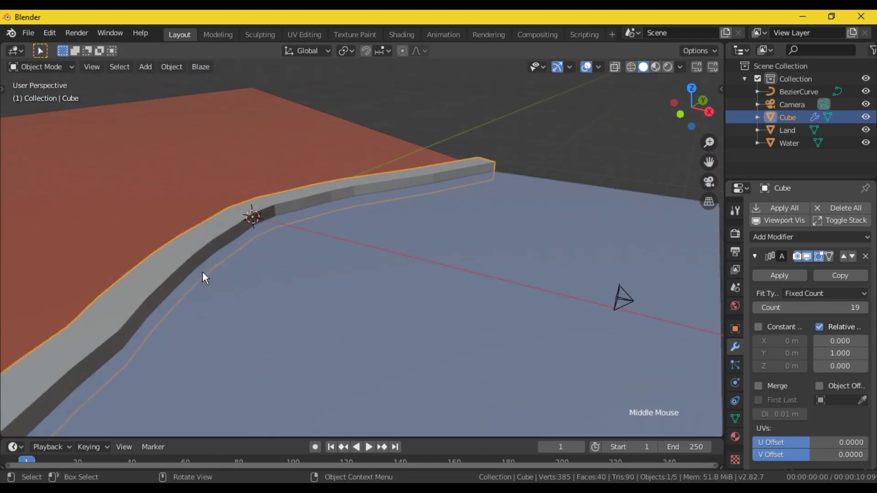
# - Lower the arrayed strip by about 0.52 m along Z
pyautogui.press('KP_Decimal')
pyautogui.scroll(4, 191, 303)
pyautogui.moveTo(191, 304); pyautogui.dragTo(190, 313, button='middle')
pyautogui.press('g')
pyautogui.scroll(2, 192, 312)
pyautogui.click(164, 307)
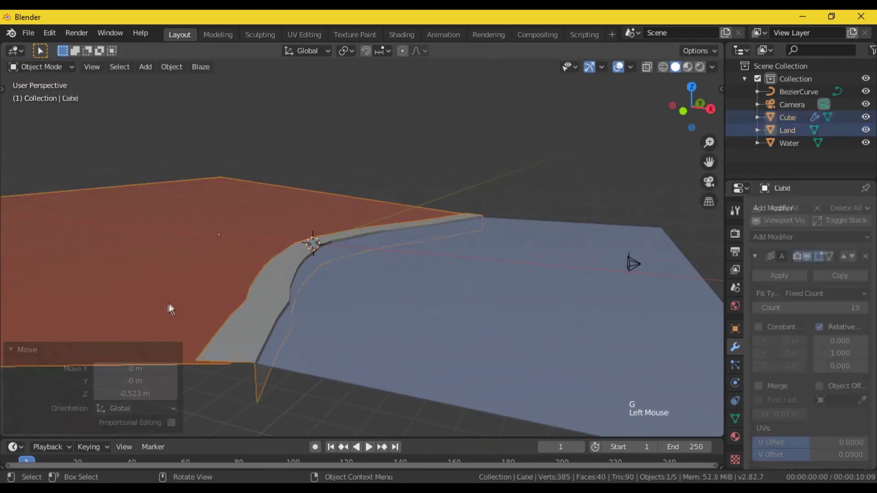
# - Add a 2 m cube inside the strip's mesh and shrink it in several passes, the first by 0.470 and the last by 0.665
pyautogui.press('Tab')
pyautogui.scroll(4, 298, 255)
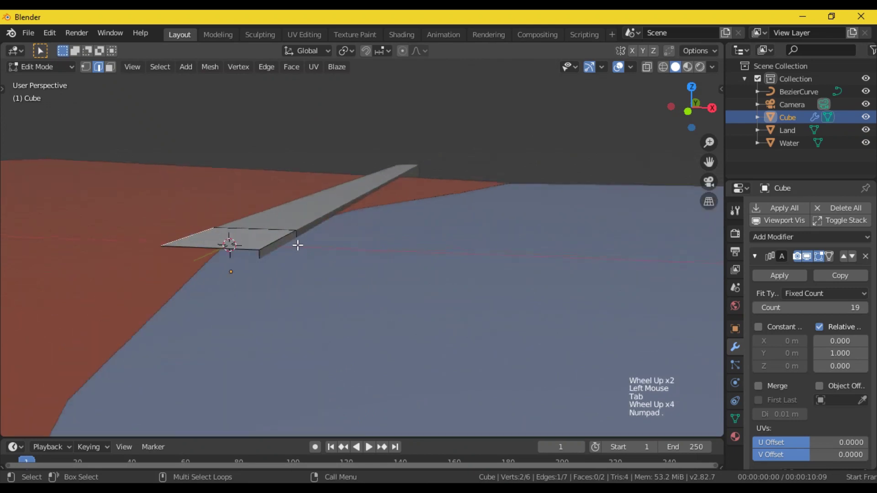
pyautogui.press('Tab')
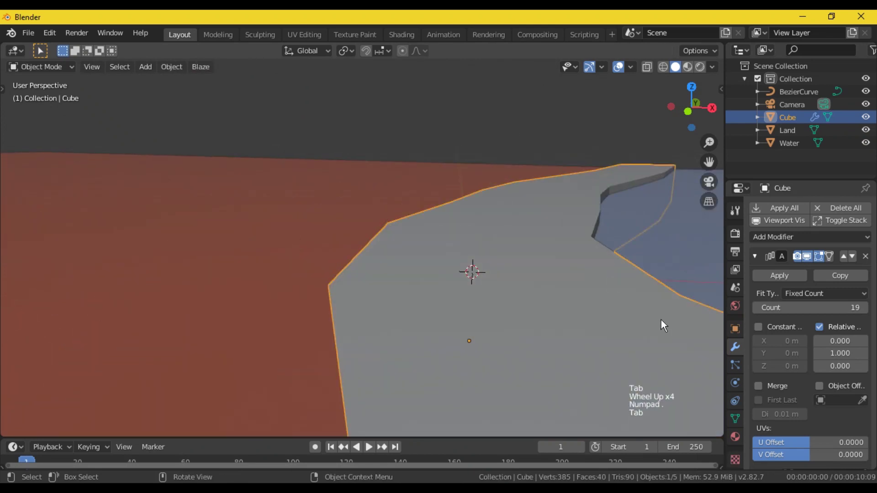
pyautogui.moveTo(652, 322); pyautogui.dragTo(631, 317, button='middle')
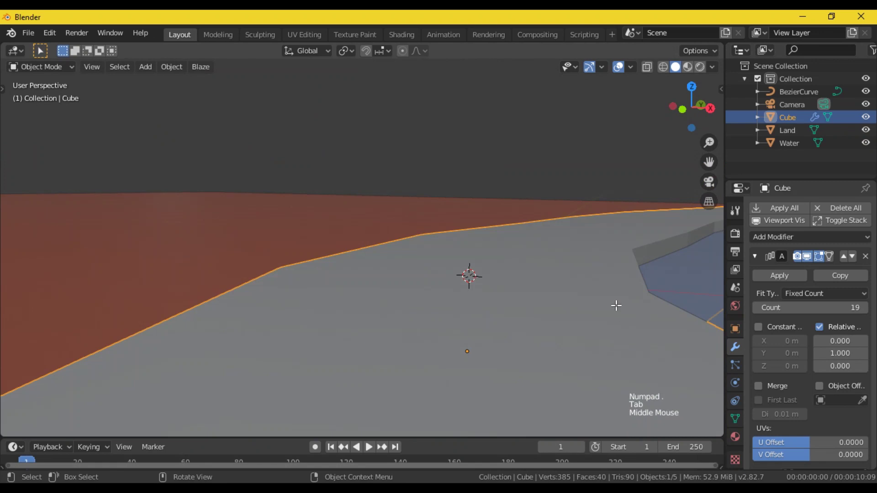
pyautogui.press('Tab')
pyautogui.hotkey('shift', 'a')
pyautogui.click(517, 230)
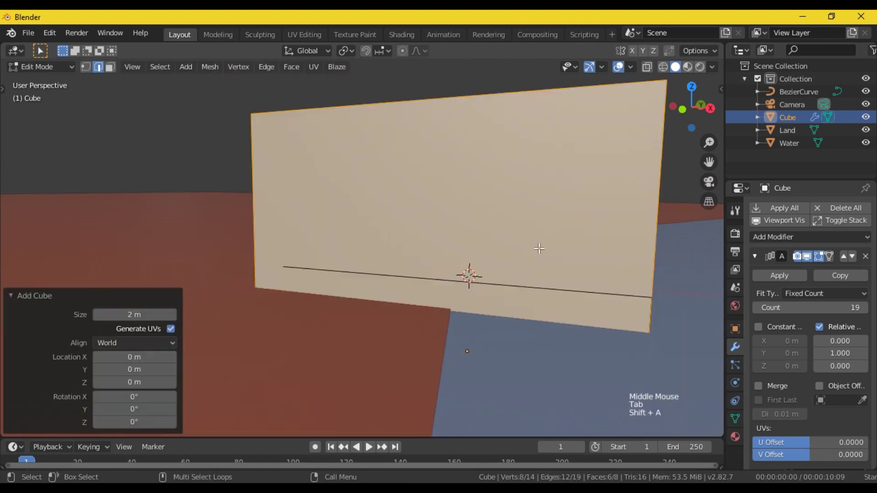
pyautogui.press('s')
pyautogui.click(533, 224)
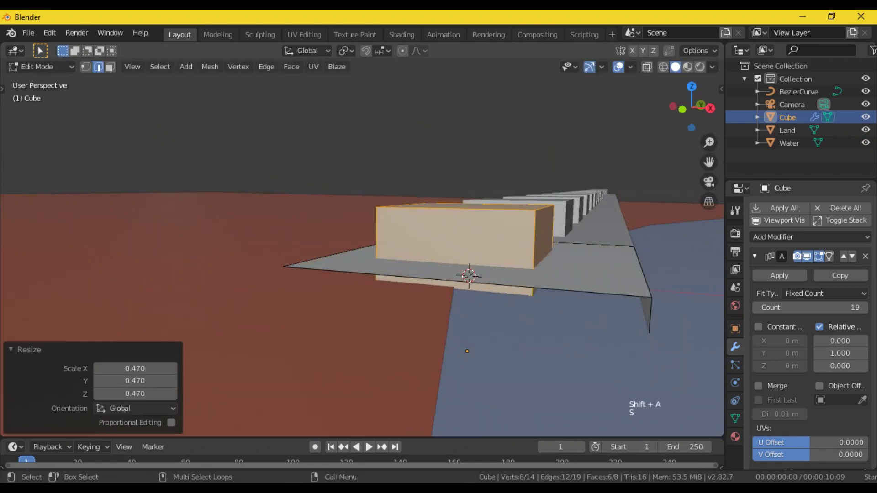
pyautogui.press('s')
pyautogui.click(533, 259)
pyautogui.press('s')
pyautogui.click(555, 256)
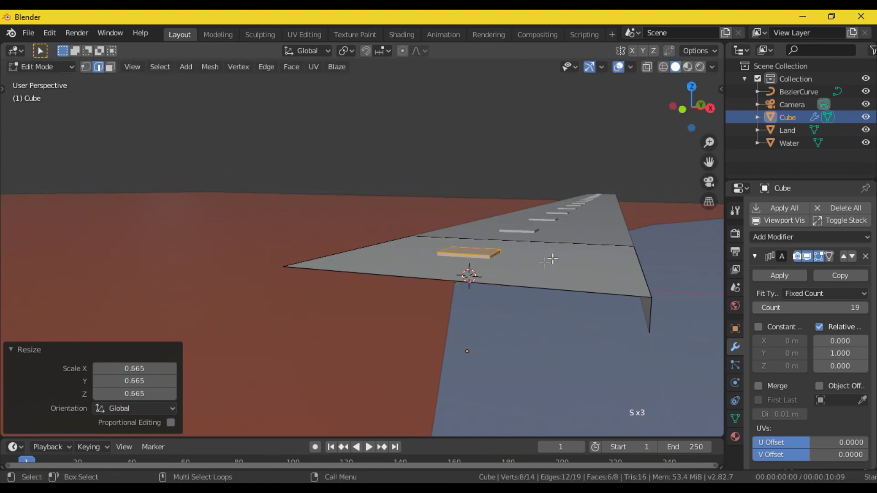
# - Shape the small block into a thin upright post, stretched along Z, and move it along X to the strip's water-side edge
pyautogui.press('g')
pyautogui.press('z')
pyautogui.click(541, 238)
pyautogui.press('s')
pyautogui.click(546, 234)
pyautogui.press('s')
pyautogui.press('z')
pyautogui.click(575, 249)
pyautogui.press('g')
pyautogui.press('x')
pyautogui.click(687, 260)
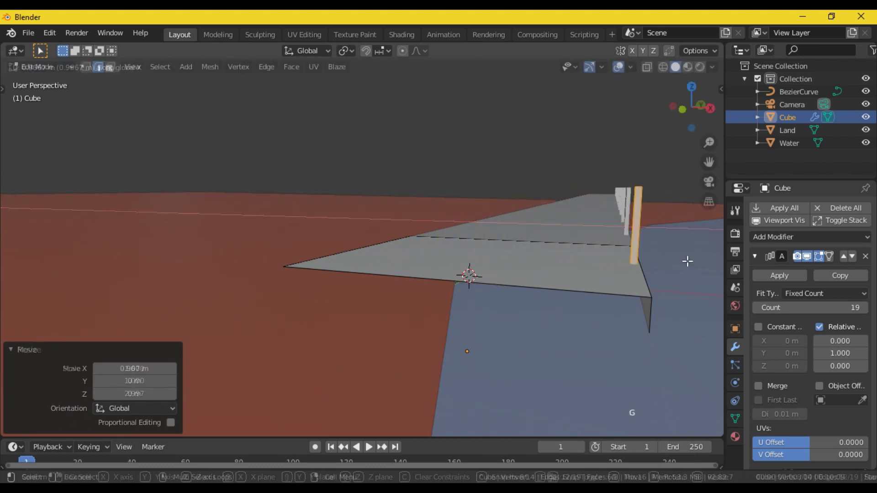
# - Reposition the post along Y and X on the strip near its water-side edge
pyautogui.press('KP_Decimal')
pyautogui.press('Tab')
pyautogui.moveTo(513, 287); pyautogui.dragTo(450, 326, button='middle')
pyautogui.scroll(-2, 445, 330)
pyautogui.scroll(1, 440, 335)
pyautogui.scroll(-2, 433, 340)
pyautogui.press('Tab')
pyautogui.press('g')
pyautogui.press('y')
pyautogui.click(386, 284)
pyautogui.press('g')
pyautogui.press('x')
pyautogui.click(365, 271)
pyautogui.press('Tab')
pyautogui.press('Tab')
# - Stretch the post by 1.295 in Z, adjust its height on the strip and shift it about -0.09 m in X
pyautogui.press('g')
pyautogui.press('z')
pyautogui.click(441, 243)
pyautogui.press('g')
pyautogui.press('z')
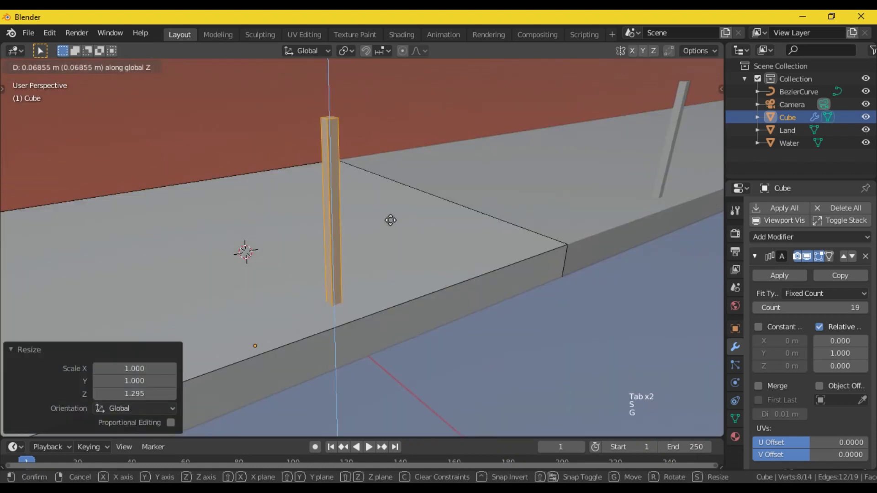
pyautogui.click(392, 232)
pyautogui.press('g')
pyautogui.press('y')
pyautogui.press('x')
pyautogui.click(371, 208)
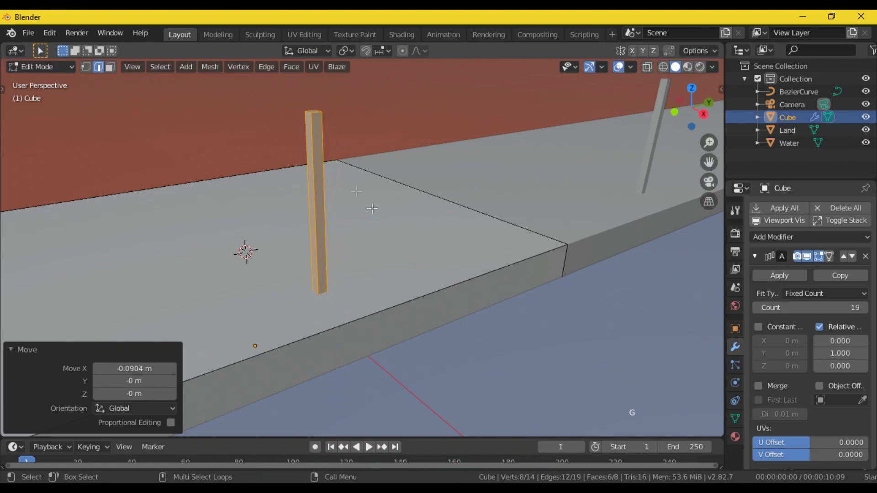
# - Extrude the post's top face a short distance in front view, then shift and rotate it to begin a bend toward -X
pyautogui.click(327, 112)
pyautogui.press('KP_3')
pyautogui.scroll(-7, 372, 253)
pyautogui.press('`')
pyautogui.rightClick(372, 252)
pyautogui.rightClick(371, 252)
pyautogui.press('Tab')
pyautogui.moveTo(311, 223); pyautogui.dragTo(273, 218, button='middle')
pyautogui.press('KP_1')
pyautogui.press('Tab')
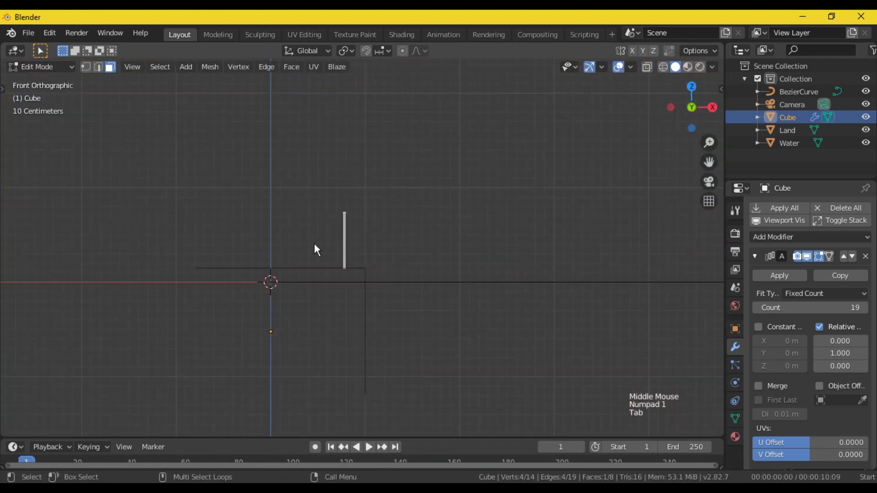
pyautogui.press('Tab')
pyautogui.moveTo(315, 248); pyautogui.dragTo(350, 262, button='middle')
pyautogui.press('KP_1')
pyautogui.press('Tab')
pyautogui.scroll(4, 352, 238)
pyautogui.press('KP_Decimal')
pyautogui.scroll(-3, 382, 321)
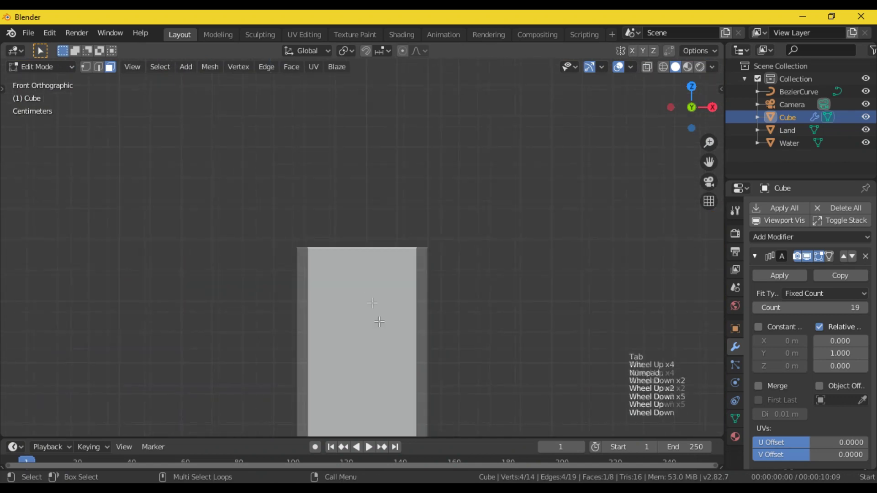
pyautogui.press('e')
pyautogui.click(466, 307)
pyautogui.press('g')
pyautogui.click(452, 297)
pyautogui.press('r')
pyautogui.click(462, 268)
# - Extrude further segments from the post's top, rotating and nudging each one to continue the bend inland
pyautogui.click(458, 234)
pyautogui.press('g')
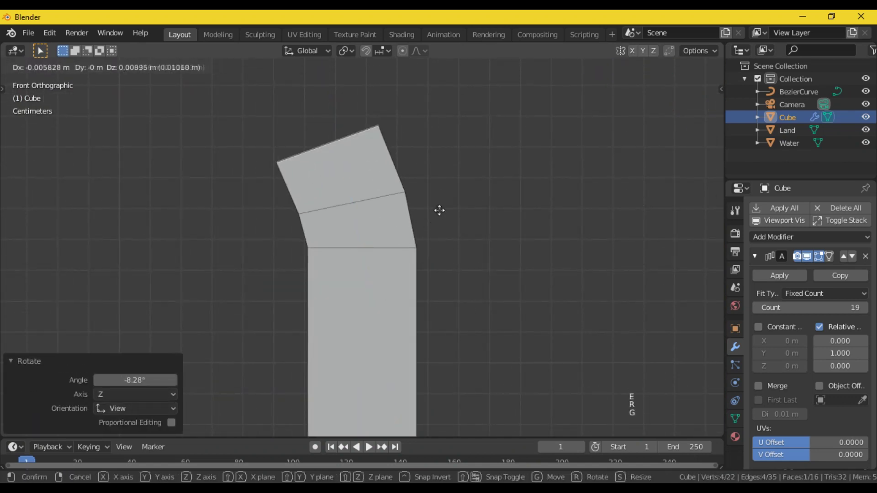
pyautogui.click(439, 208)
pyautogui.press('r')
pyautogui.click(435, 210)
pyautogui.press('e')
pyautogui.click(431, 203)
pyautogui.press('r')
pyautogui.moveTo(708, 161); pyautogui.dragTo(773, 170)
# - Extrude and rotate the remaining arm segments until the post's curved tip points horizontally toward -X
pyautogui.press('e')
pyautogui.press('r')
pyautogui.press('e')
pyautogui.click(385, 239)
pyautogui.press('r')
pyautogui.scroll(-4, 362, 282)
pyautogui.press('e')
pyautogui.press('r')
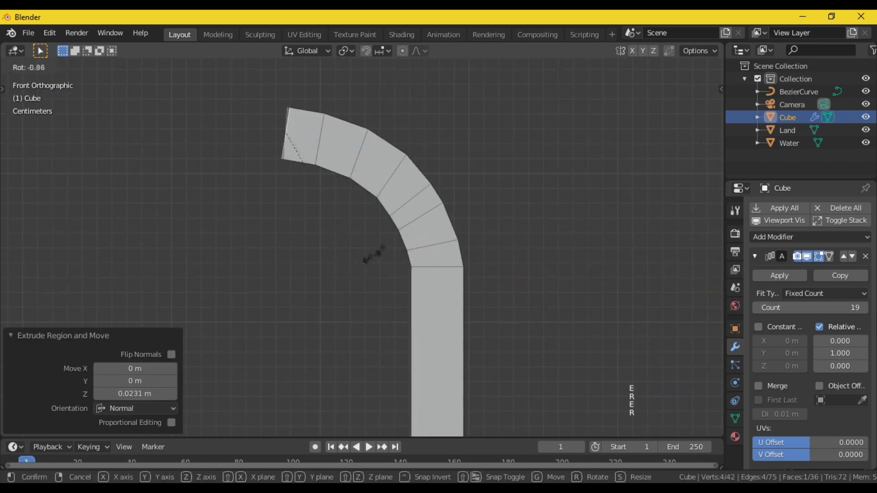
pyautogui.click(351, 261)
pyautogui.press('s')
pyautogui.press('o')
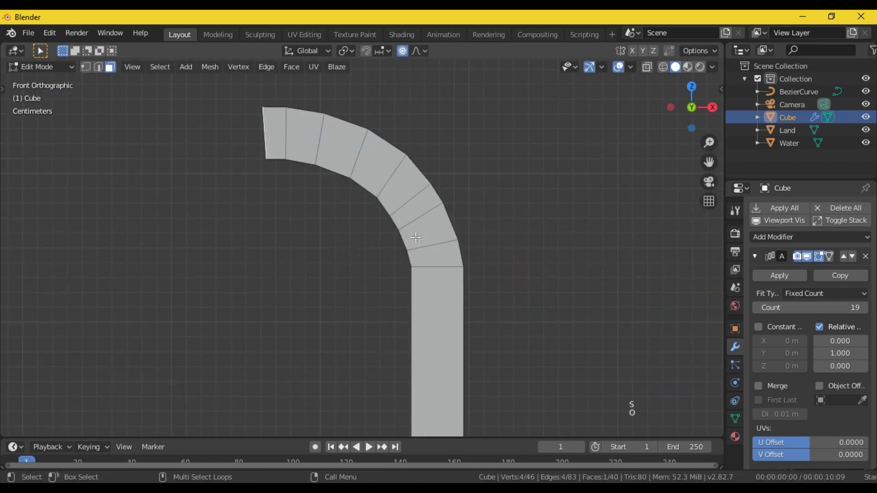
# - Add a new cube to the post's mesh and start scaling and positioning it as a head for the curved arm
pyautogui.scroll(20, 358, 114)
pyautogui.click(355, 115)
pyautogui.click(59, 296)
pyautogui.hotkey('shift', 'a')
pyautogui.click(204, 166)
pyautogui.press('s')
pyautogui.click(557, 259)
pyautogui.press('s')
pyautogui.click(413, 262)
pyautogui.press('g')
pyautogui.click(413, 91)
pyautogui.press('s')
pyautogui.click(495, 215)
# - Move the large head cube into position just above the post in front view
pyautogui.press('g')
pyautogui.click(648, 215)
pyautogui.click(194, 385)
pyautogui.press('g')
pyautogui.click(590, 124)
pyautogui.scroll(-8, 639, 155)
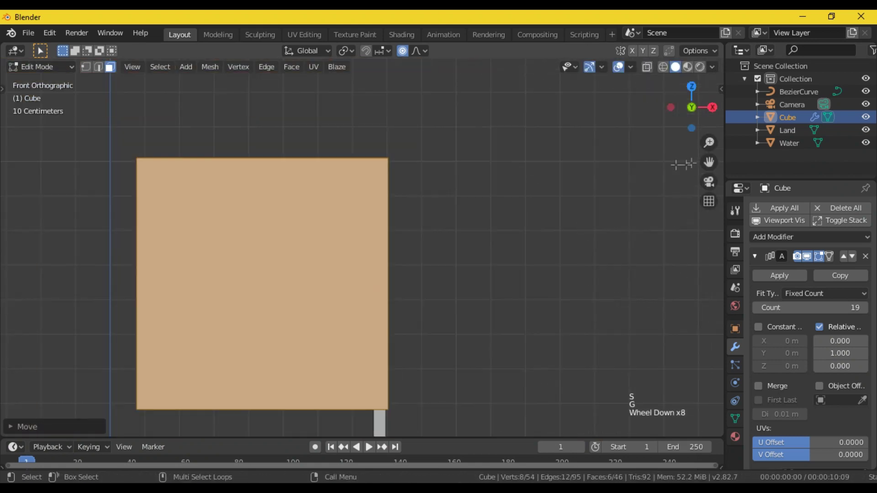
# - Turn off proportional editing, shrink the cube to a small block and place it at the curved arm's tip
pyautogui.press('s')
pyautogui.click(359, 278)
pyautogui.press('o')
pyautogui.press('g')
pyautogui.click(358, 210)
pyautogui.press('s')
pyautogui.click(390, 232)
pyautogui.press('g')
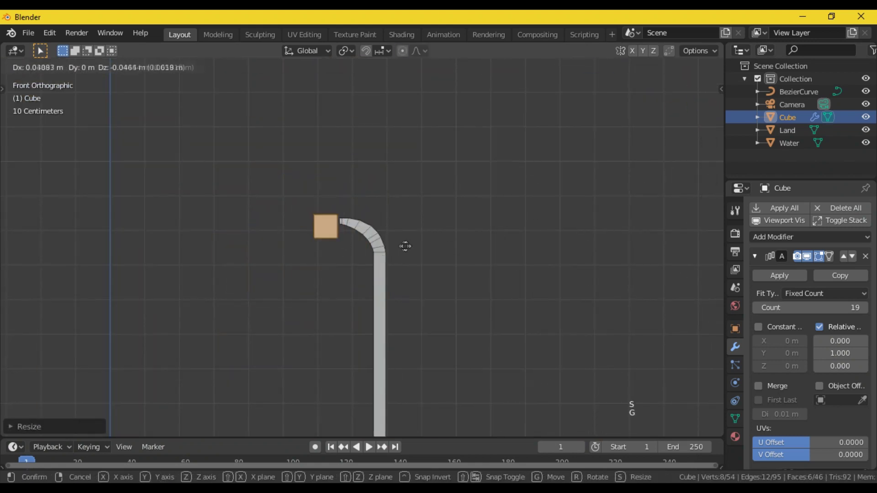
pyautogui.click(378, 256)
pyautogui.scroll(6, 362, 228)
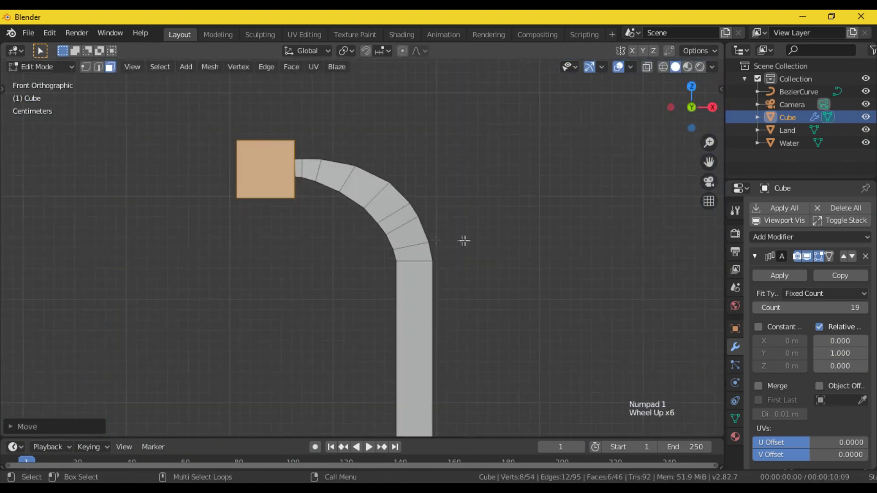
# - Scale the head block slimmer, including along Y, then seat it against the arm's tip and tilt it slightly
pyautogui.press('s')
pyautogui.press('x')
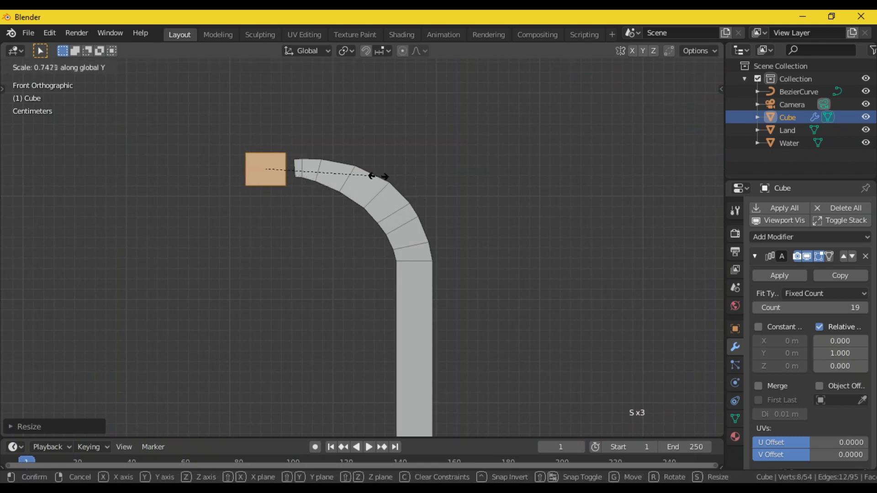
pyautogui.click(378, 176)
pyautogui.press('g')
pyautogui.click(361, 198)
pyautogui.press('r')
pyautogui.click(362, 201)
# - Align the head block with the arm in top view and rotate it slightly about the vertical
pyautogui.press('KP_7')
pyautogui.press('g')
pyautogui.click(368, 248)
pyautogui.press('r')
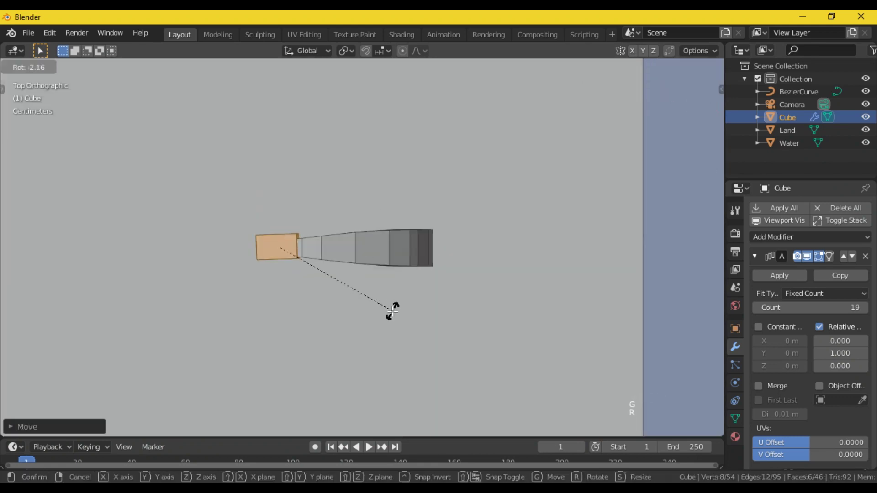
pyautogui.click(415, 314)
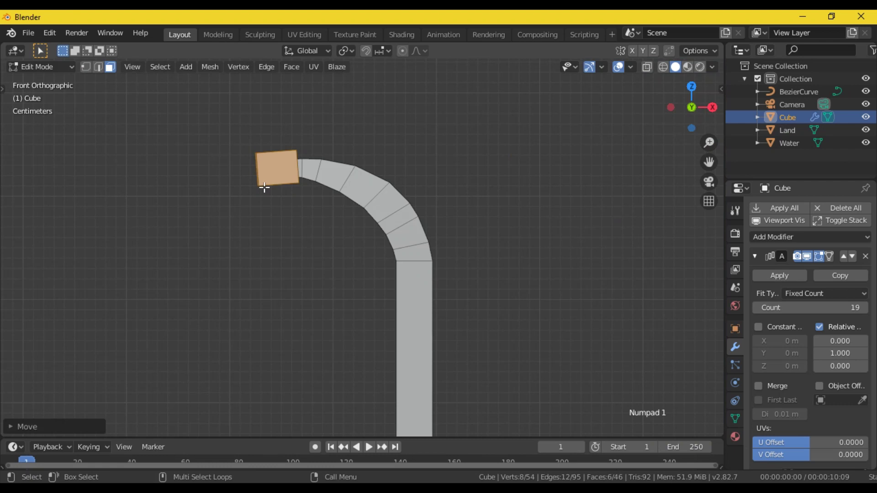
pyautogui.press('Tab')
pyautogui.moveTo(264, 188); pyautogui.dragTo(303, 210, button='middle')
pyautogui.press('Tab')
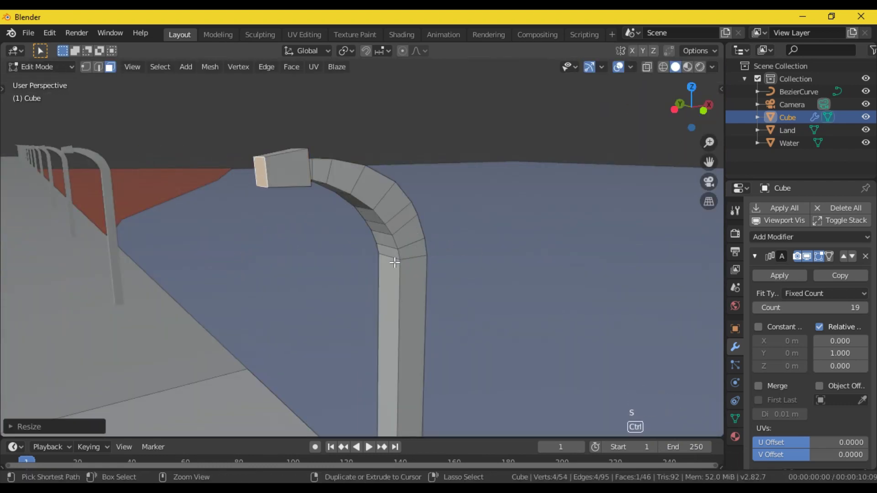
pyautogui.hotkey('ctrl', 'z')
pyautogui.hotkey('ctrl', 'z')
pyautogui.hotkey('ctrl', 'z')
pyautogui.hotkey('ctrl', 'z')
# - Try to taper the head by shrinking its bottom face, then check its outer end face
pyautogui.press('Tab')
pyautogui.moveTo(317, 226); pyautogui.dragTo(310, 185, button='middle')
pyautogui.press('Tab')
pyautogui.click(295, 169)
pyautogui.press('s')
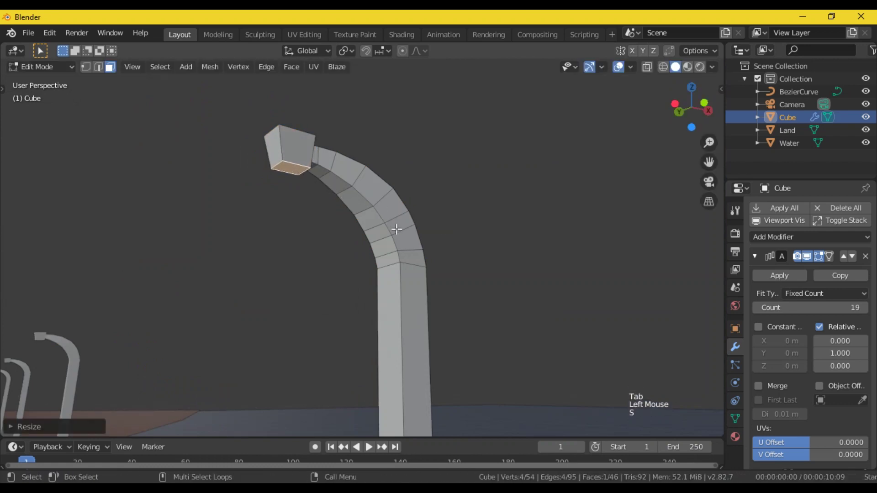
pyautogui.press('Tab')
pyautogui.moveTo(380, 176); pyautogui.dragTo(258, 167, button='middle')
pyautogui.press('Tab')
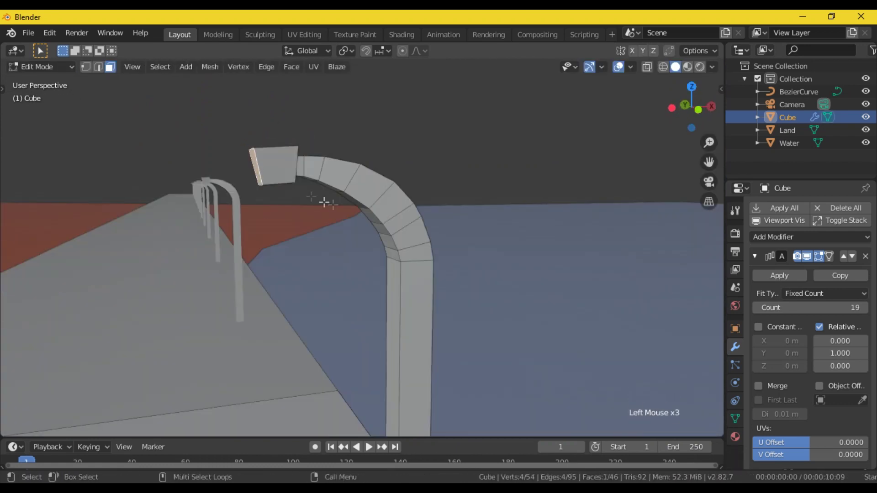
pyautogui.rightClick(392, 231)
pyautogui.rightClick(392, 230)
# - Scale the lamp head's underside so the head flares wider toward its bottom
pyautogui.press('Tab')
pyautogui.moveTo(255, 201); pyautogui.dragTo(321, 159, button='middle')
pyautogui.press('Tab')
pyautogui.click(346, 153)
pyautogui.click(455, 180)
pyautogui.press('Tab')
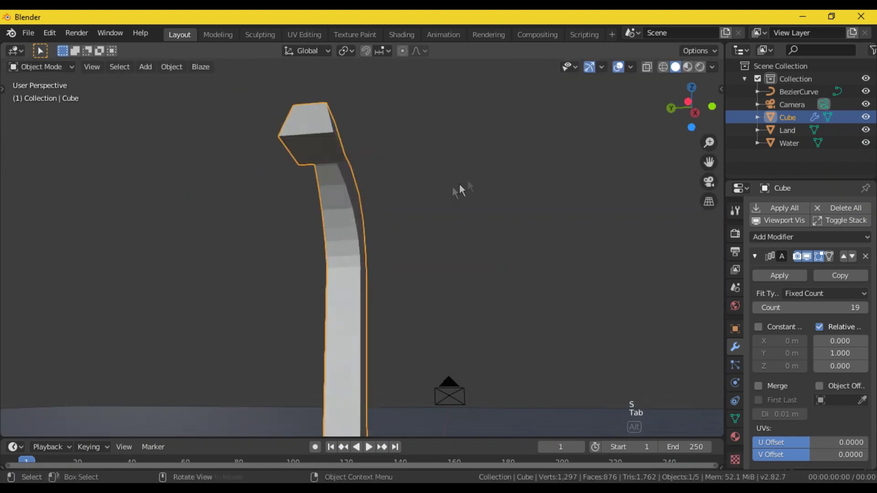
# - Select the head's linked geometry and rotate it to adjust its tilt on the arm
pyautogui.moveTo(462, 190); pyautogui.dragTo(335, 193, button='middle')
pyautogui.press('Tab')
pyautogui.press('l')
pyautogui.press('r')
pyautogui.click(413, 233)
# - Inset the head's bottom face and extrude the inset face inward to form a recess
pyautogui.press('Tab')
pyautogui.moveTo(413, 232); pyautogui.dragTo(434, 224, button='middle')
pyautogui.press('Tab')
pyautogui.click(288, 177)
pyautogui.press('i')
pyautogui.click(414, 193)
pyautogui.press('e')
pyautogui.click(344, 231)
pyautogui.press('Tab')
pyautogui.moveTo(344, 231); pyautogui.dragTo(338, 223, button='middle')
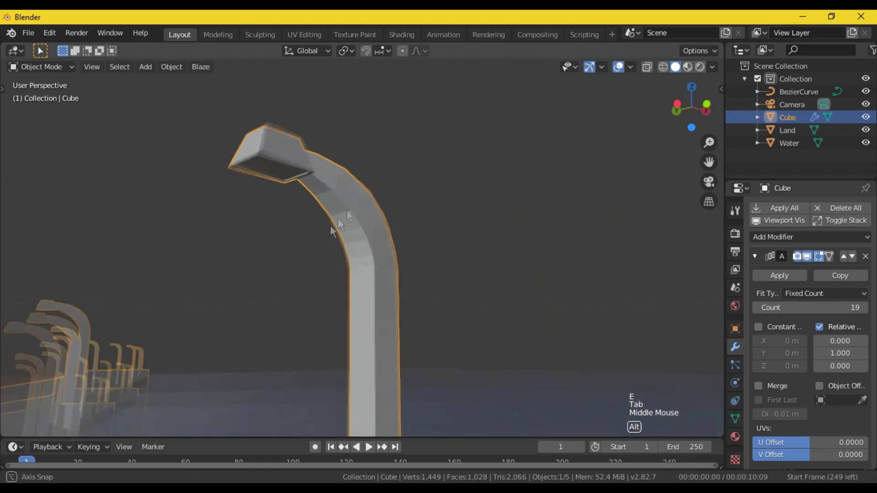
# - Add another cube to the strip's mesh and scale it down to a small block
pyautogui.press('Tab')
pyautogui.press('KP_3')
pyautogui.press('KP_8')
pyautogui.press('KP_8')
pyautogui.press('KP_8')
pyautogui.press('KP_Decimal')
pyautogui.hotkey('shift', 'a')
pyautogui.click(249, 278)
pyautogui.press('s')
pyautogui.click(438, 235)
pyautogui.press('s')
pyautogui.click(445, 221)
# - Move the new cube along Z, Y and X toward the first slab's outer corner beside the water
pyautogui.press('g')
pyautogui.press('z')
pyautogui.click(433, 204)
pyautogui.press('g')
pyautogui.press('y')
pyautogui.click(348, 206)
pyautogui.press('g')
pyautogui.press('x')
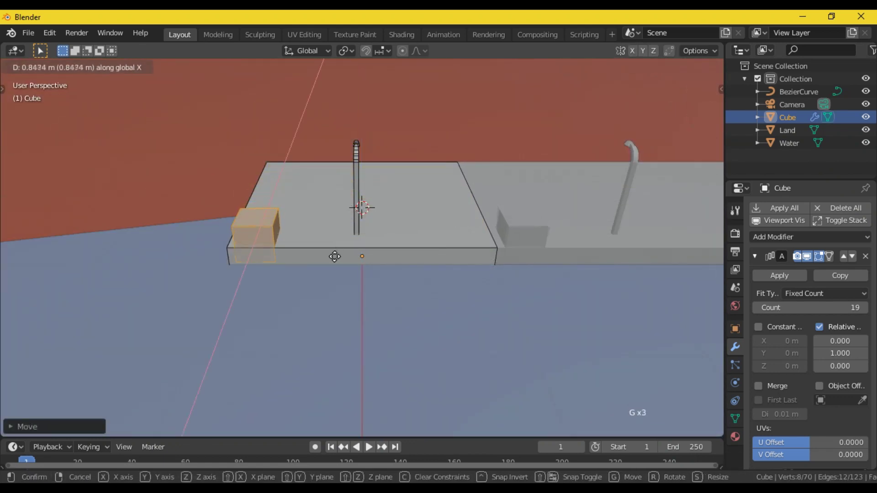
pyautogui.click(325, 269)
# - Shrink the corner cube and adjust its height relative to the slab's top surface
pyautogui.scroll(3, 270, 279)
pyautogui.press('g')
pyautogui.press('z')
pyautogui.click(258, 254)
pyautogui.press('s')
pyautogui.click(291, 237)
pyautogui.press('g')
pyautogui.press('z')
pyautogui.click(295, 239)
# - Shift the cube along Y toward the slab's end, scale it down and lower it onto the surface
pyautogui.press('KP_Decimal')
pyautogui.scroll(-3, 308, 235)
pyautogui.press('g')
pyautogui.press('y')
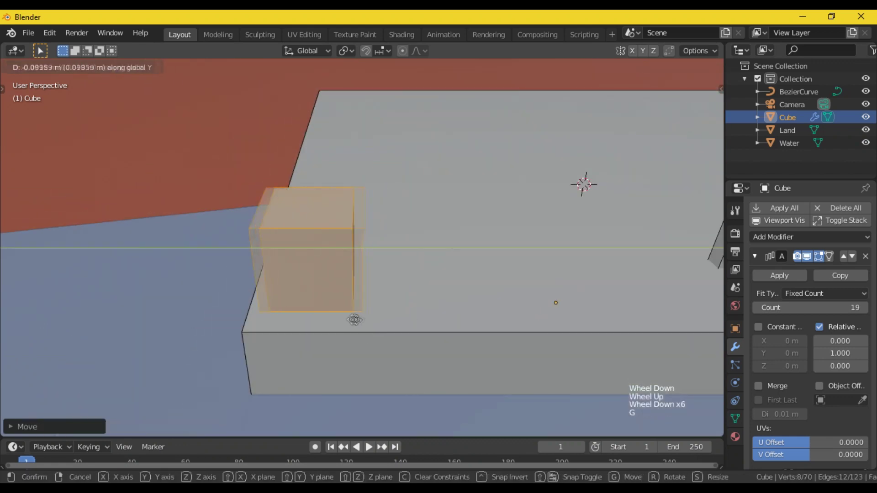
pyautogui.click(353, 332)
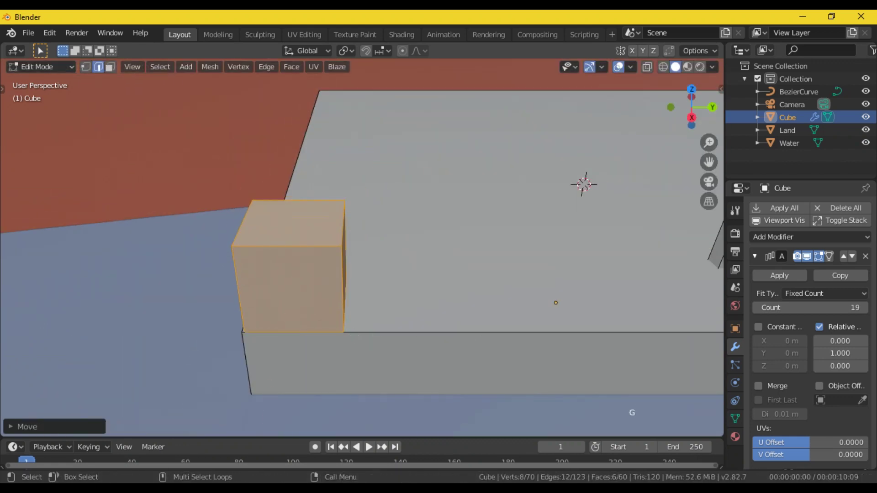
pyautogui.press('s')
pyautogui.click(403, 294)
pyautogui.press('g')
pyautogui.press('z')
pyautogui.click(407, 317)
# - Move the cube along X to the slab's water-side edge and along Y toward the corner
pyautogui.press('Tab')
pyautogui.moveTo(336, 324)
pyautogui.mouseDown(button='middle')
pyautogui.moveTo(333, 331)
pyautogui.moveTo(341, 309)
pyautogui.mouseUp(button='middle')
pyautogui.scroll(3, 352, 324)
pyautogui.scroll(-2, 361, 336)
pyautogui.moveTo(363, 339); pyautogui.dragTo(325, 336, button='middle')
pyautogui.press('Tab')
pyautogui.press('g')
pyautogui.press('x')
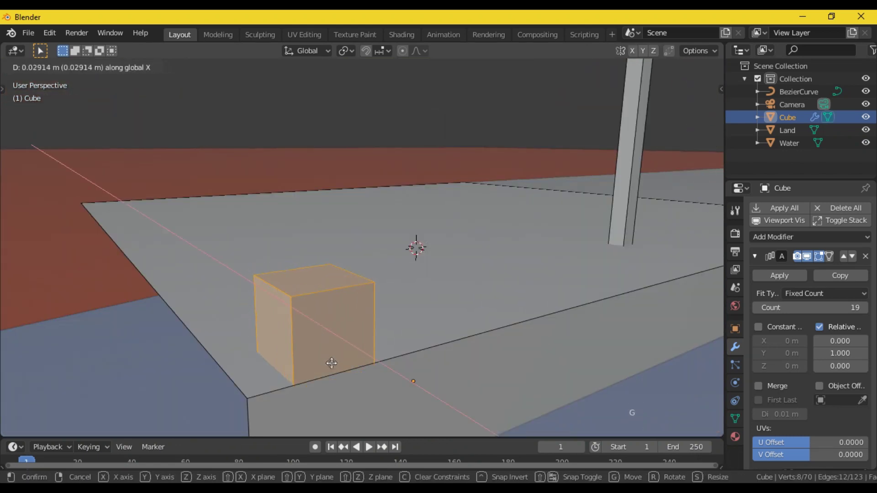
pyautogui.click(331, 363)
pyautogui.press('g')
pyautogui.press('y')
pyautogui.click(303, 364)
# - Scale the cube down and narrow it in X and Y into a slim upright railing post
pyautogui.press('s')
pyautogui.click(335, 353)
pyautogui.press('s')
pyautogui.hotkey('shift', 'z')
pyautogui.click(339, 339)
pyautogui.press('s')
pyautogui.hotkey('shift', 'z')
pyautogui.press('y')
pyautogui.click(327, 352)
# - Align the slim post with the slab's outer corner along X and set its base on the surface along Z
pyautogui.press('g')
pyautogui.press('x')
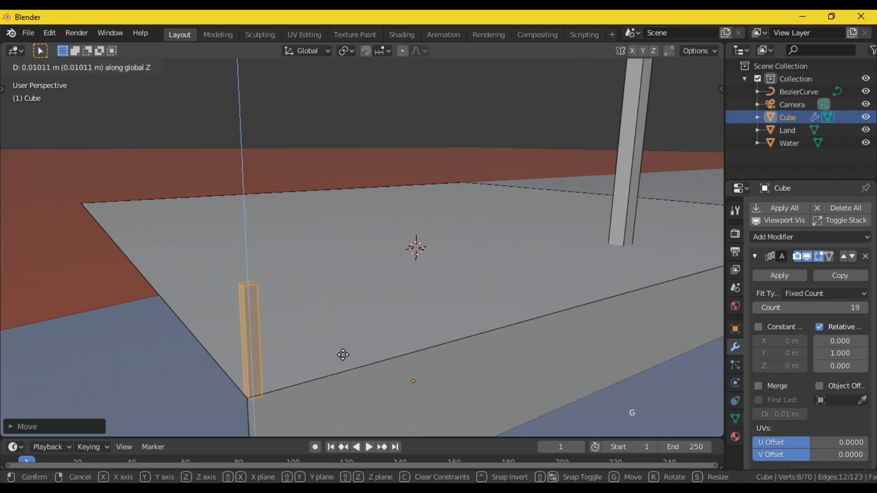
pyautogui.click(343, 355)
pyautogui.press('Tab')
pyautogui.keyDown('alt'); pyautogui.moveTo(322, 370); pyautogui.dragTo(333, 352, button='middle'); pyautogui.keyUp('alt')
pyautogui.press('Tab')
pyautogui.scroll(2, 360, 338)
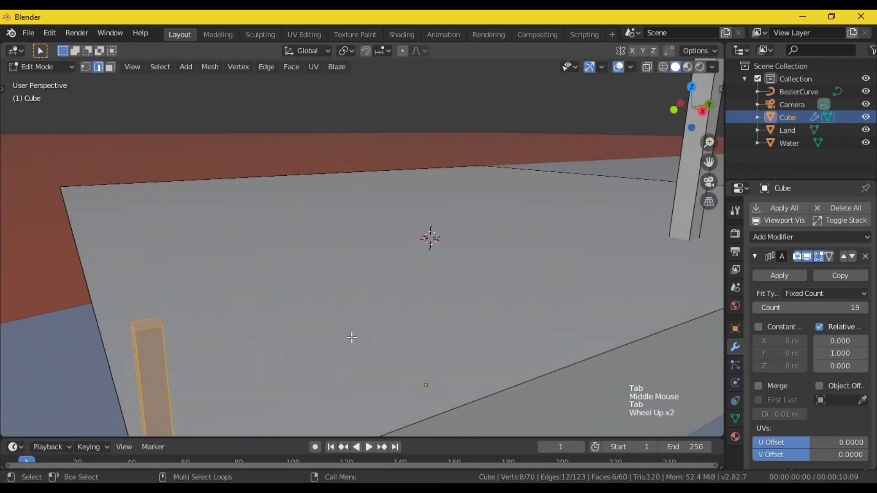
pyautogui.scroll(-1, 351, 338)
pyautogui.scroll(-1, 282, 359)
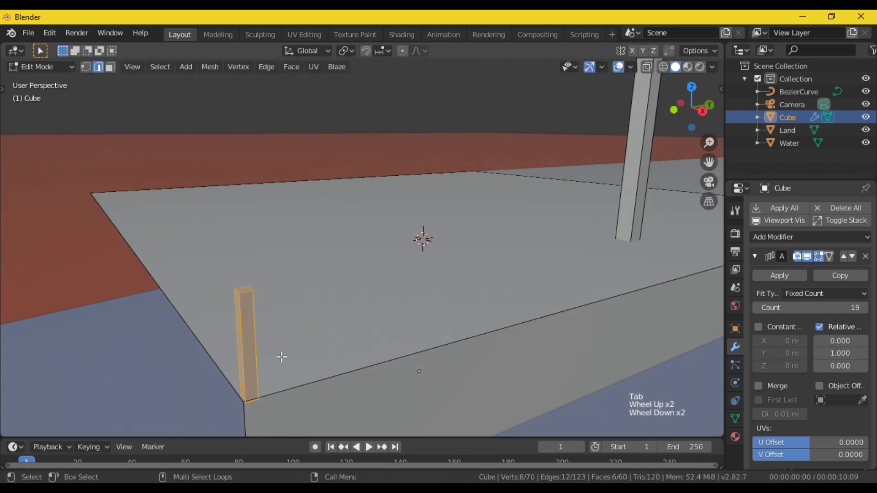
# - Duplicate the railing post along the water-side edge and repeat the duplication at equal spacing to the slab's far end
pyautogui.hotkey('shift', 'd')
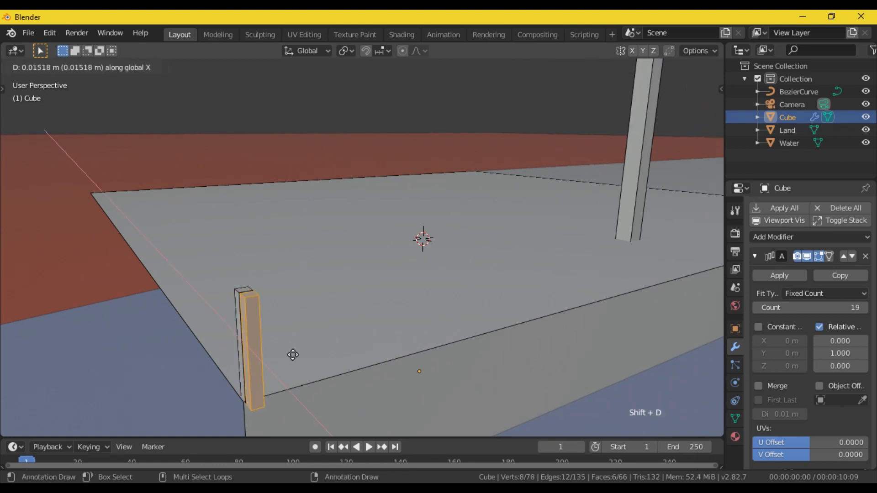
pyautogui.click(347, 349)
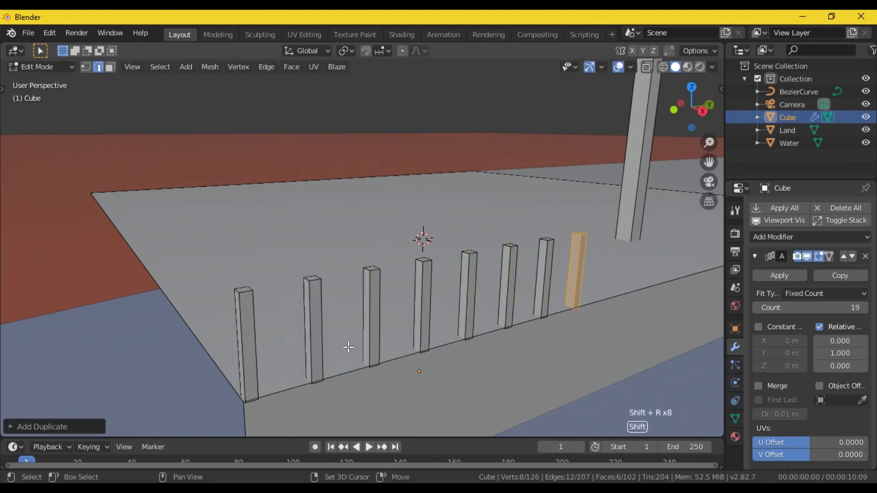
pyautogui.scroll(-6, 347, 344)
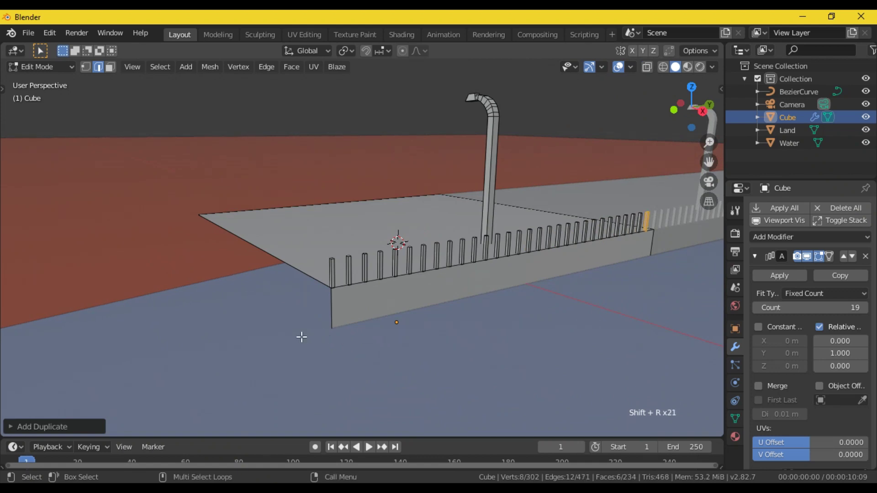
pyautogui.scroll(3, 302, 337)
pyautogui.scroll(-3, 302, 336)
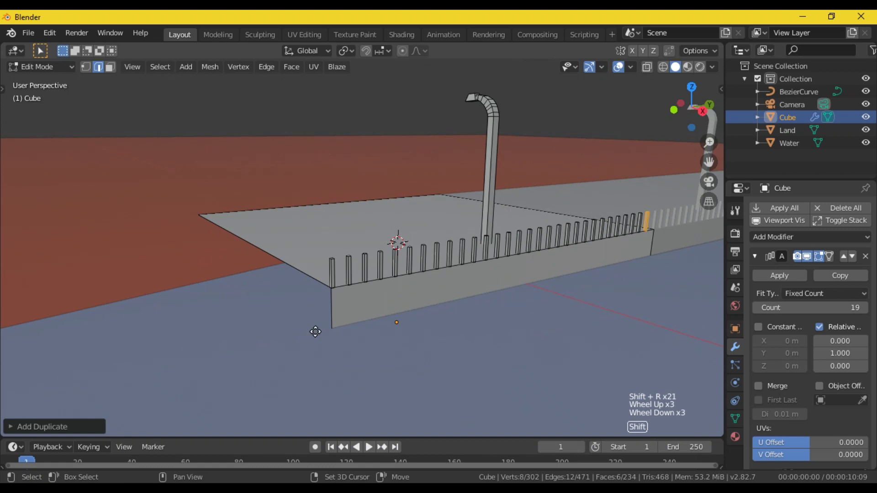
# - Duplicate the last railing post in place and rotate the copy 90° about X into a horizontal bar
pyautogui.hotkey('shift', 'd')
pyautogui.rightClick(273, 298)
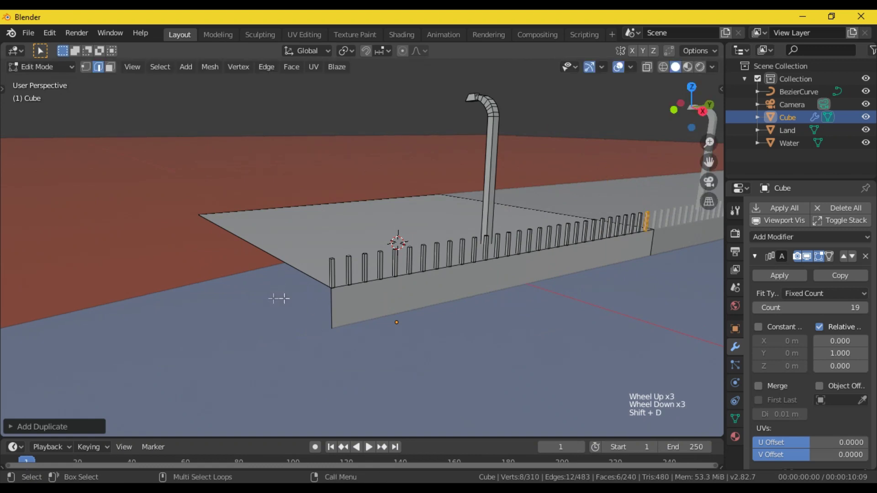
pyautogui.press('r')
pyautogui.press('x')
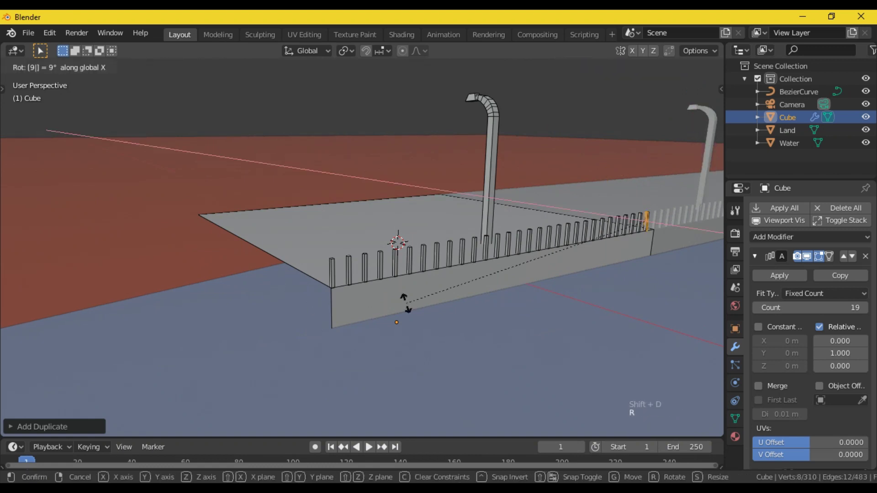
pyautogui.press('Return')
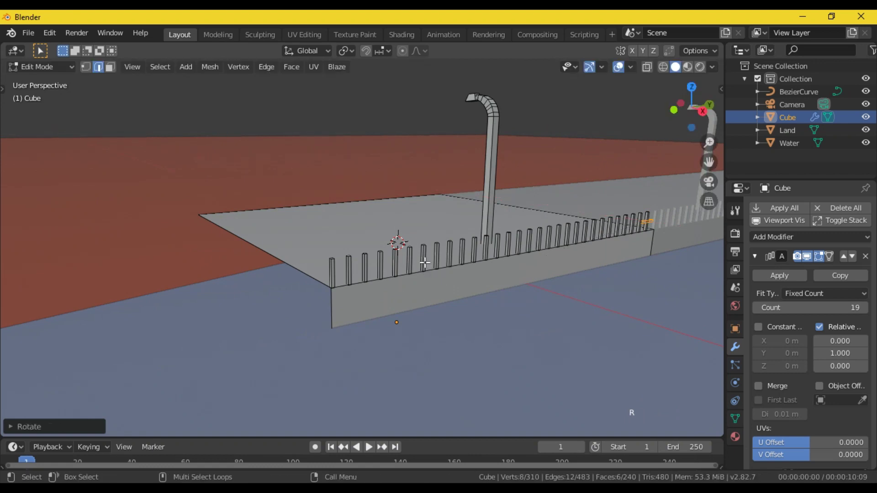
pyautogui.press('KP_Decimal')
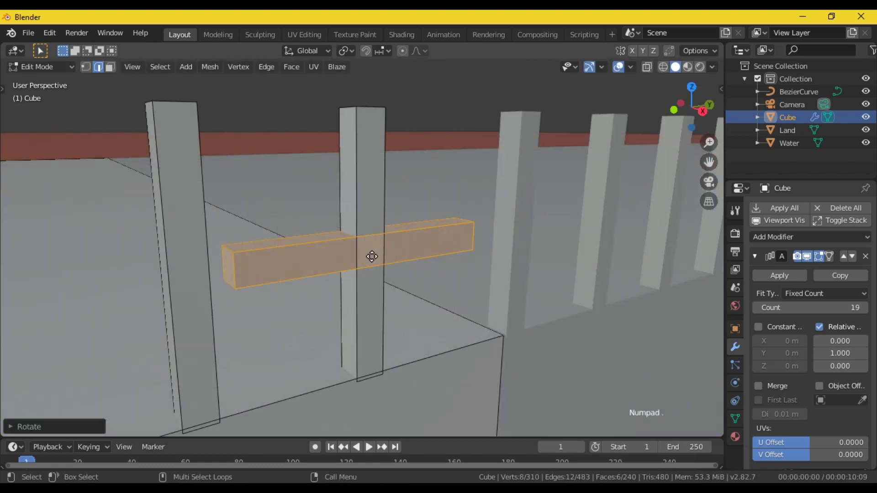
# - Raise the horizontal bar along Z onto the tops of the railing posts and scale it up slightly
pyautogui.press('g')
pyautogui.press('z')
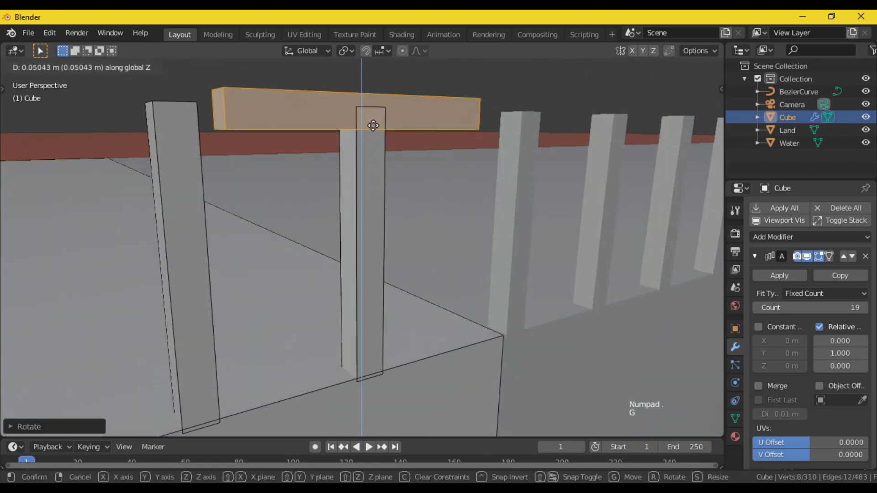
pyautogui.click(381, 110)
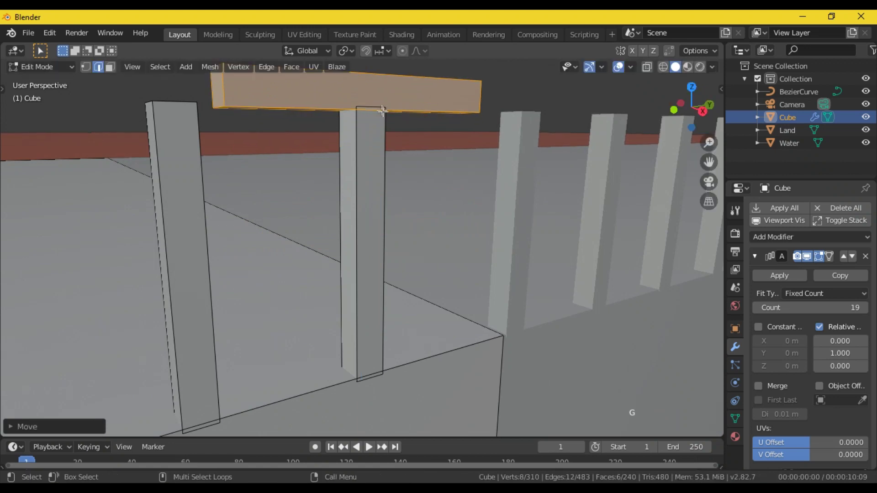
pyautogui.press('s')
pyautogui.click(390, 126)
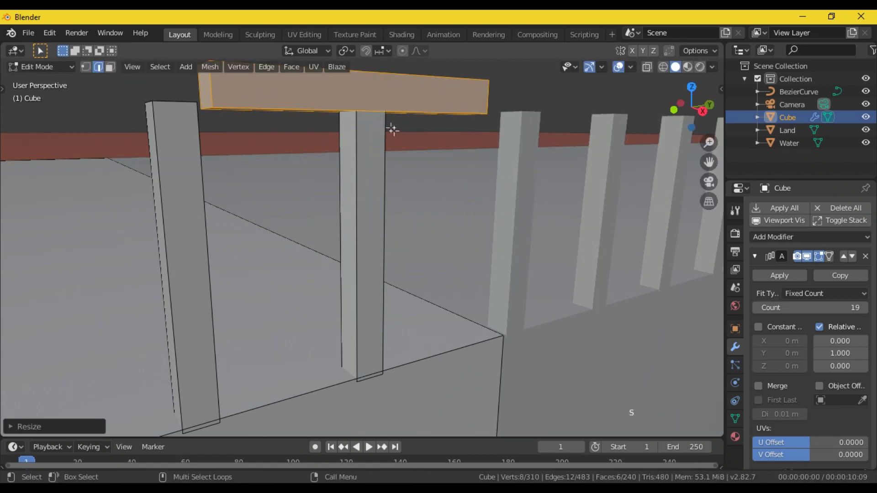
pyautogui.scroll(-2, 384, 139)
pyautogui.scroll(1, 365, 159)
pyautogui.scroll(-6, 366, 178)
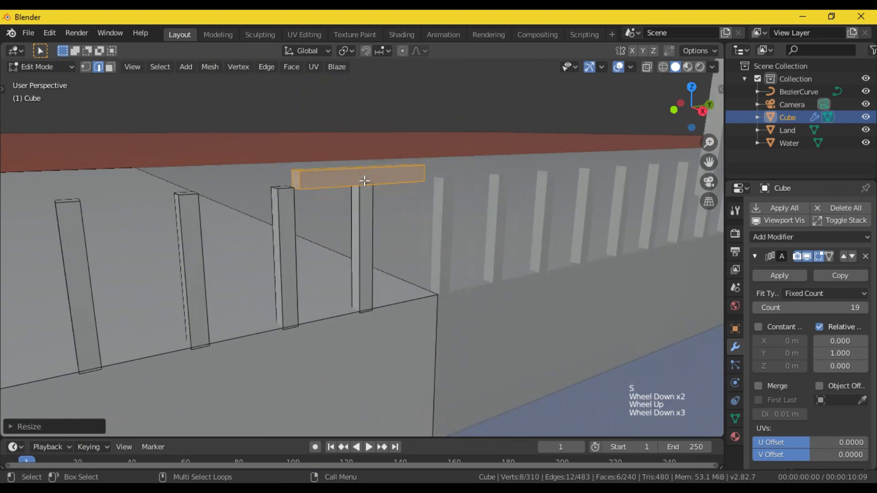
# - Stretch the bar along Y across several posts and slide it along Y over the slab's railing
pyautogui.press('s')
pyautogui.press('x')
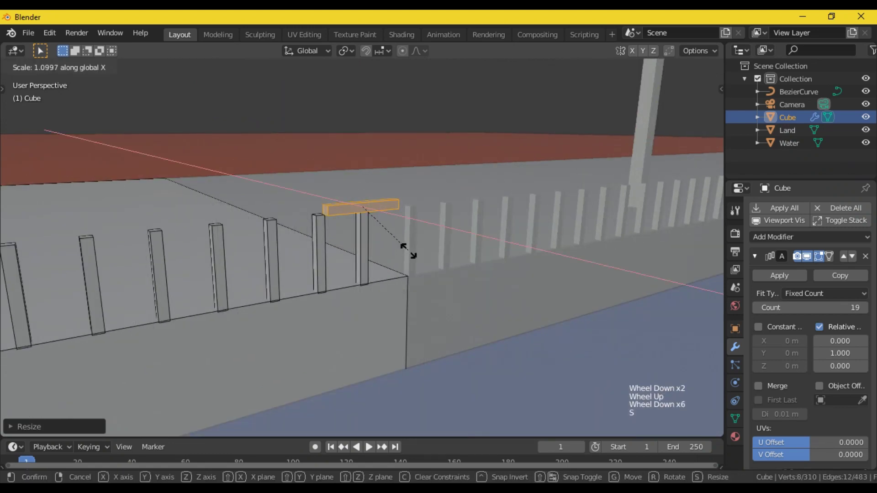
pyautogui.click(552, 248)
pyautogui.press('g')
pyautogui.press('y')
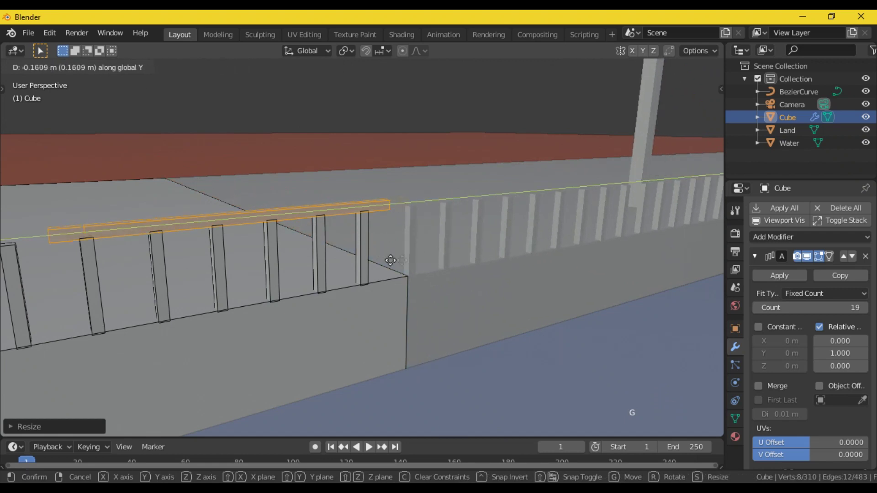
pyautogui.click(247, 271)
# - Lengthen the bar further along Y and shift it along Y over the slab's row of posts
pyautogui.scroll(-6, 265, 278)
pyautogui.press('g')
pyautogui.press('y')
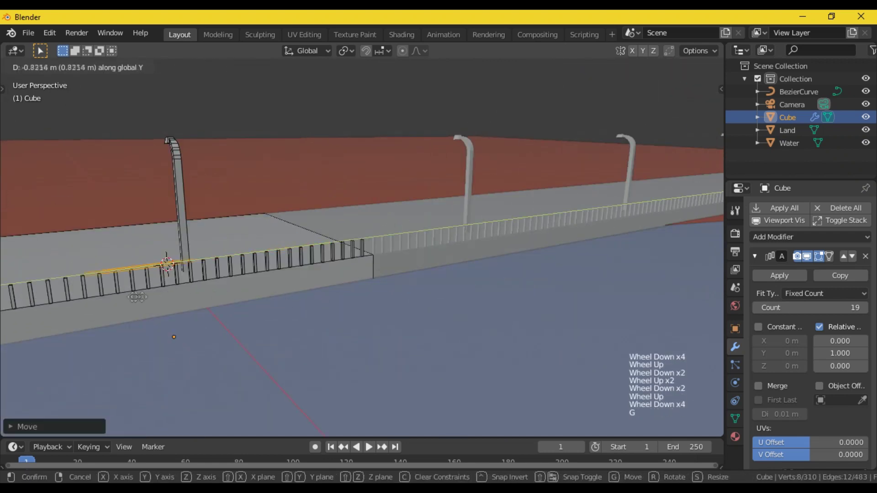
pyautogui.press('s')
pyautogui.press('x')
pyautogui.press('y')
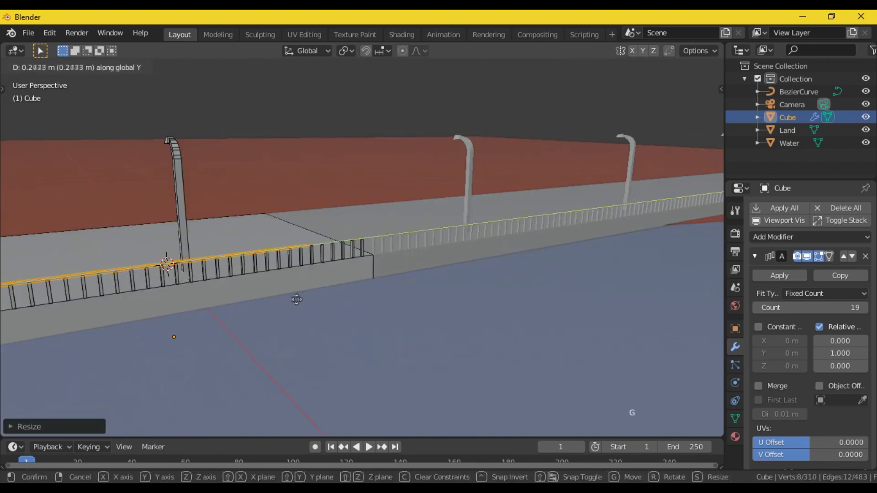
pyautogui.click(328, 300)
# - Fine-tune the handrail's length and position along Y over the slab's row of posts
pyautogui.scroll(-5, 361, 298)
pyautogui.scroll(1, 364, 297)
pyautogui.press('s')
pyautogui.press('y')
pyautogui.press('g')
pyautogui.click(389, 293)
pyautogui.press('s')
pyautogui.press('y')
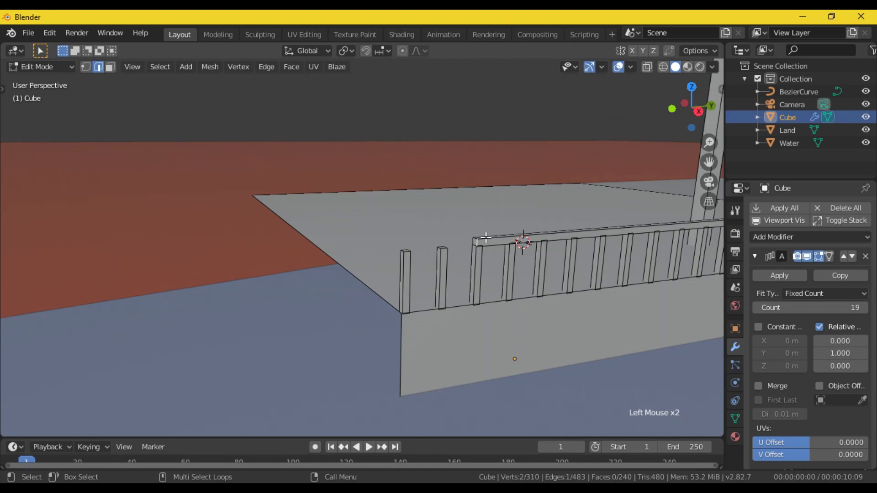
# - Move the handrail's short end face about 0.14 m along negative Y to reach the slab's outermost post
pyautogui.scroll(3, 485, 237)
pyautogui.scroll(-1, 481, 241)
pyautogui.press('3')
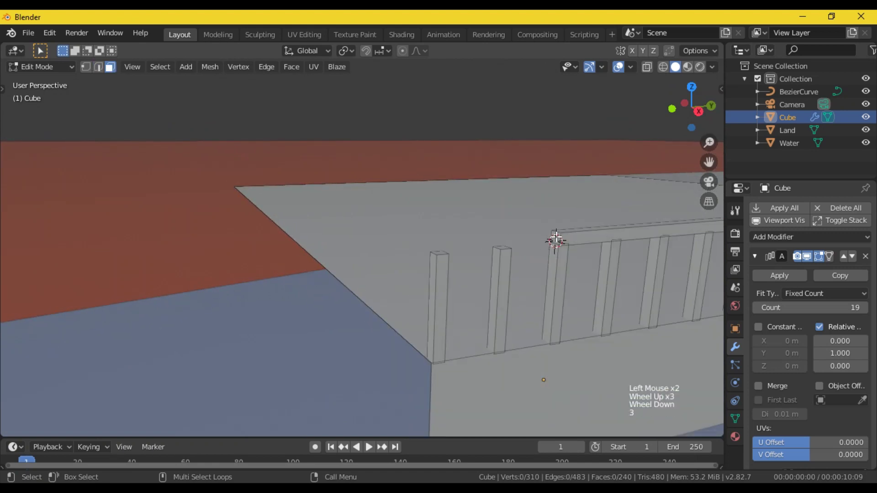
pyautogui.press('g')
pyautogui.press('y')
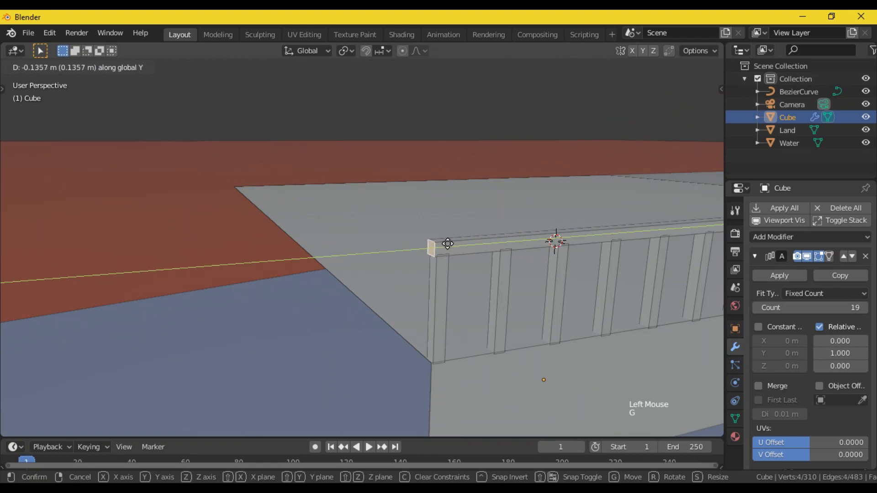
pyautogui.click(447, 243)
pyautogui.scroll(-9, 448, 243)
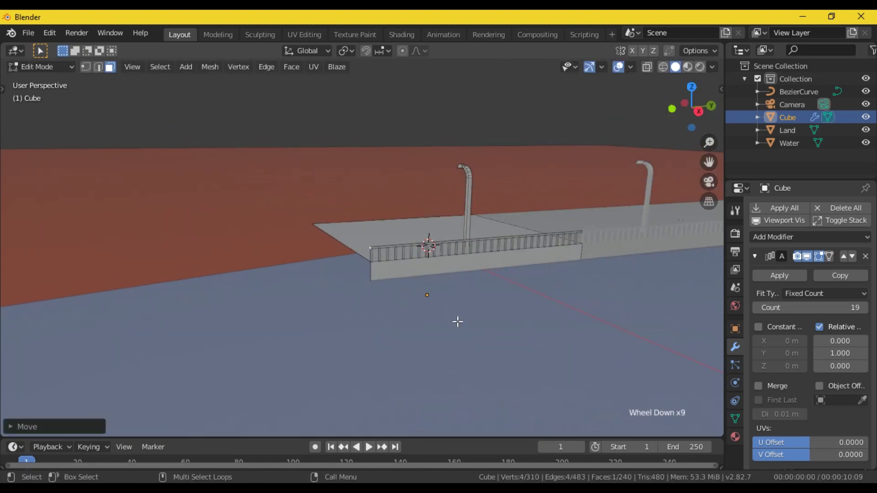
# - Inspect the finished railing along the arrayed promenade and at the slab's end
pyautogui.press('Tab')
pyautogui.moveTo(568, 283); pyautogui.dragTo(497, 274, button='middle')
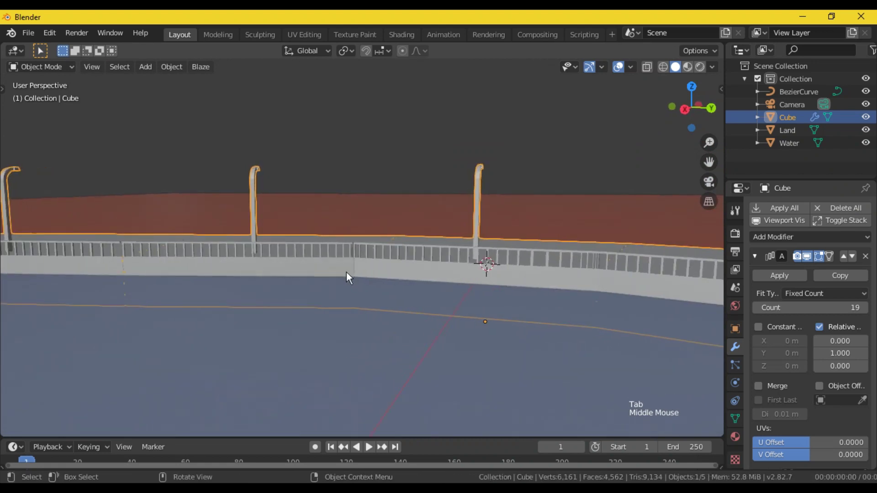
pyautogui.scroll(4, 349, 271)
pyautogui.press('Tab')
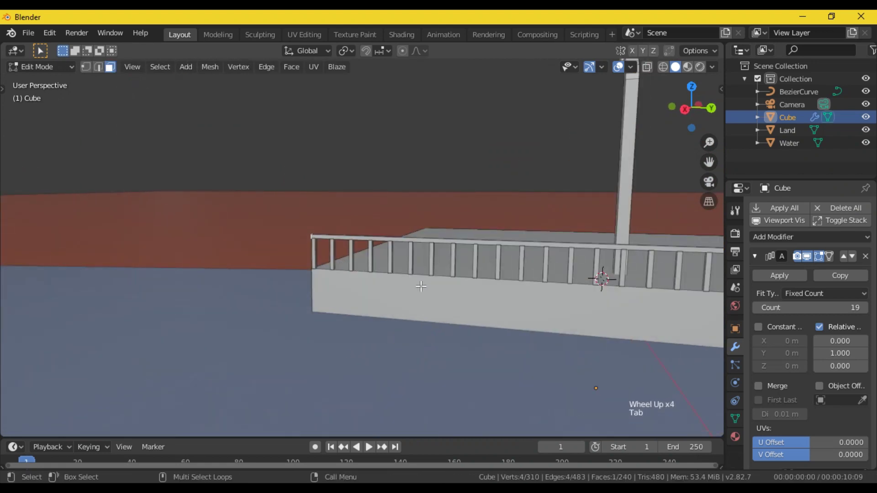
pyautogui.moveTo(703, 164); pyautogui.dragTo(174, 143)
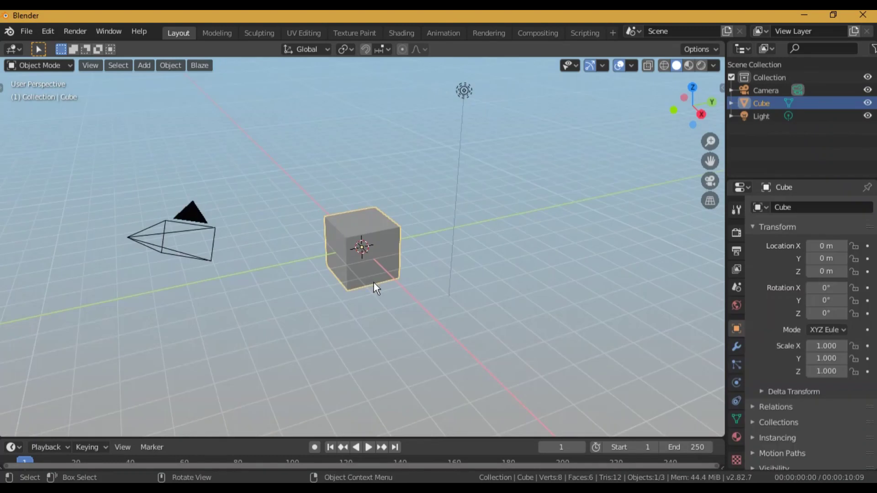
# - Extrude the default cube's top upward twice in the right view to form a three-segment column
pyautogui.press('KP_3')
pyautogui.press('Tab')
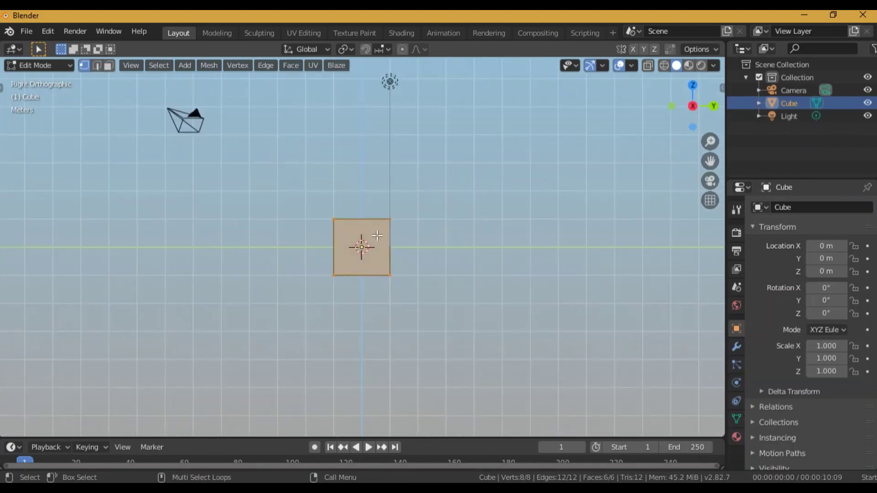
pyautogui.scroll(3, 377, 277)
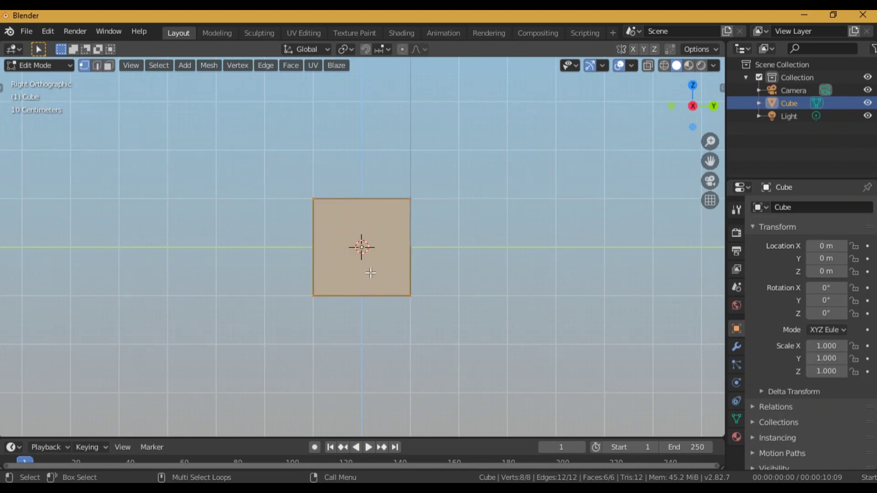
pyautogui.hotkey('alt', 'z')
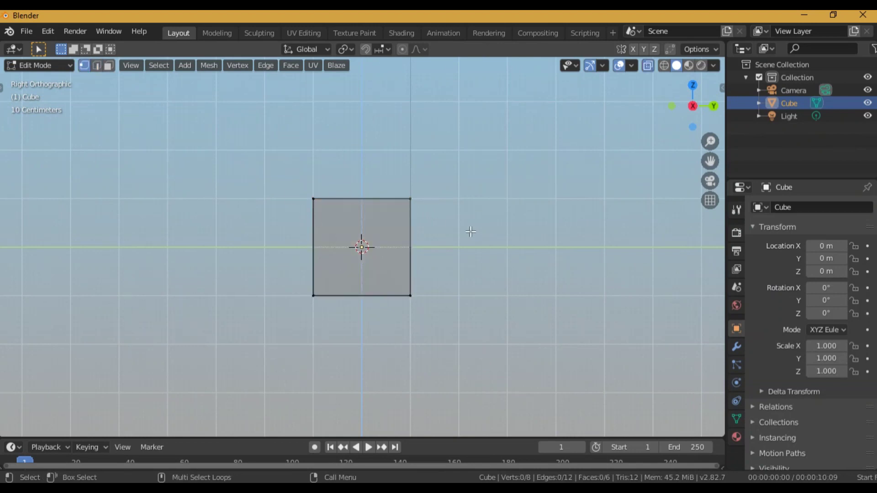
pyautogui.scroll(-1, 429, 234)
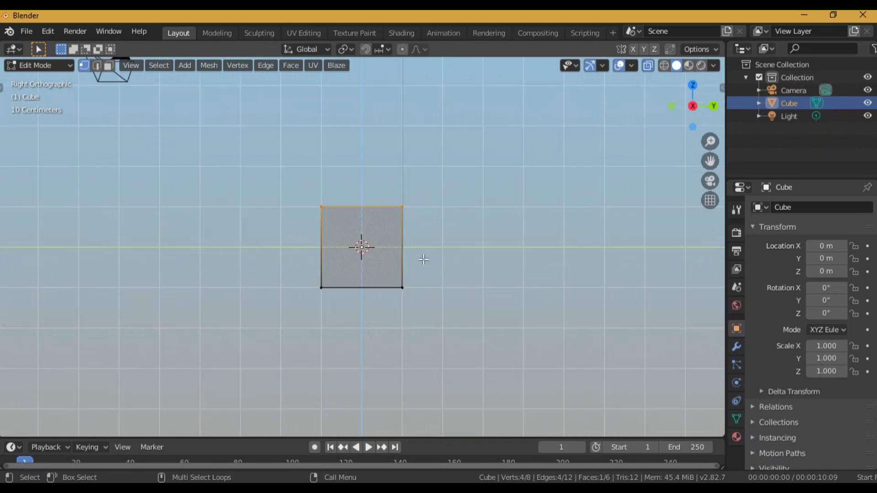
pyautogui.click(422, 198)
pyautogui.press('s')
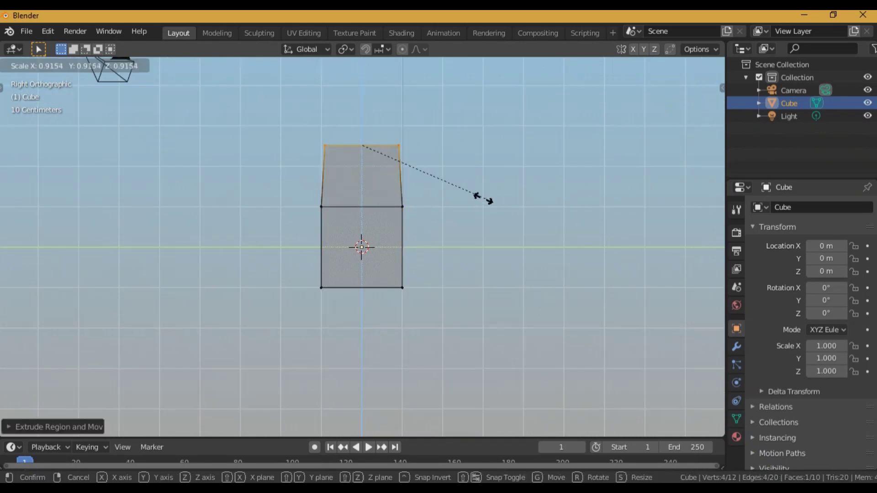
pyautogui.rightClick(469, 188)
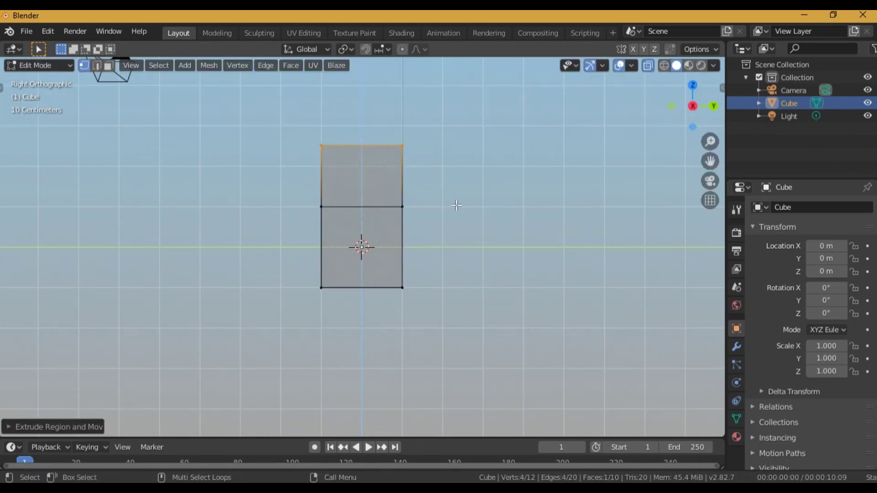
pyautogui.scroll(-2, 434, 225)
pyautogui.press('e')
pyautogui.click(411, 223)
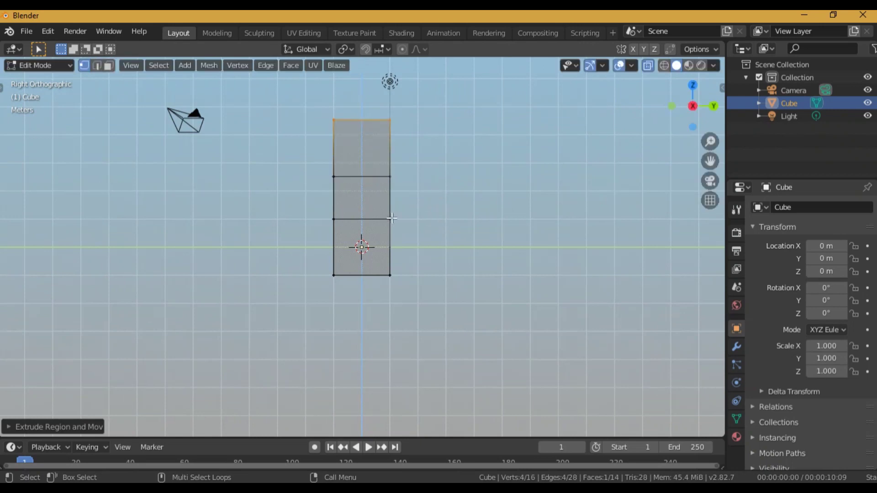
# - Bevel the column's four vertical corner edges along its full height
pyautogui.moveTo(429, 274); pyautogui.dragTo(429, 275, button='middle')
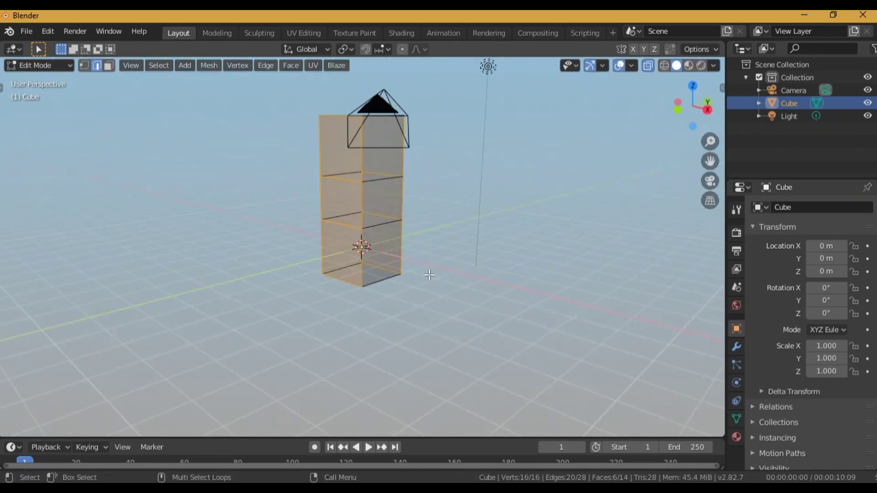
pyautogui.keyDown('alt'); pyautogui.keyDown('shift'); pyautogui.click(365, 289); pyautogui.keyUp('shift'); pyautogui.keyUp('alt')
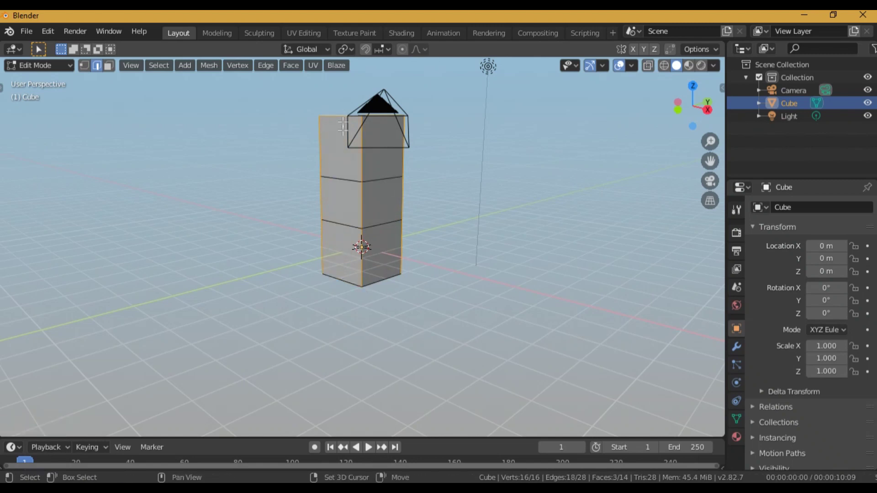
pyautogui.moveTo(362, 170); pyautogui.dragTo(382, 199, button='middle')
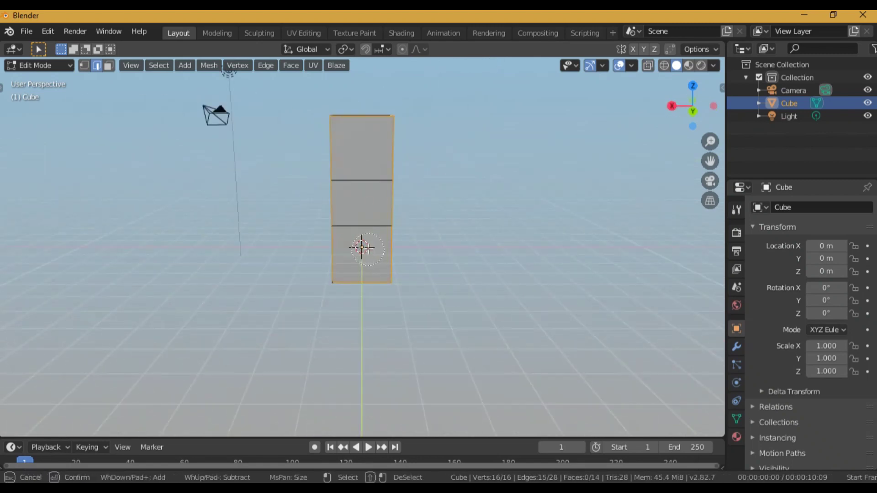
pyautogui.click(454, 194)
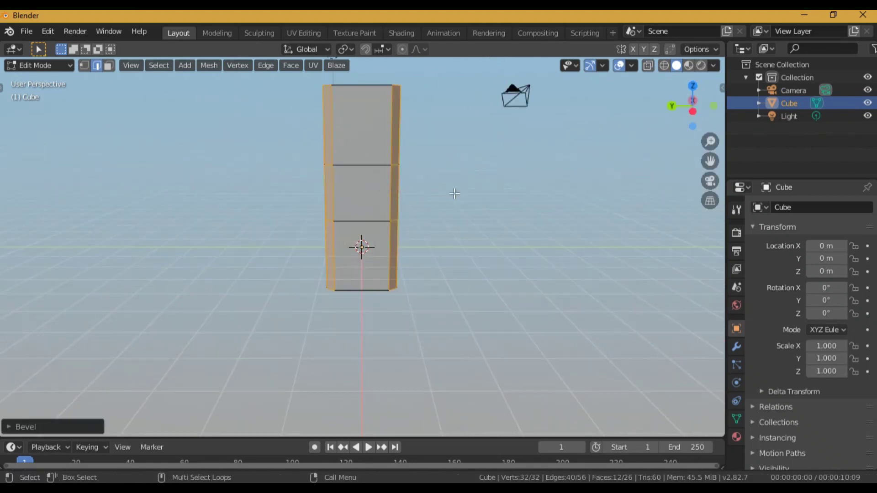
pyautogui.press('Tab')
pyautogui.press('KP_8')
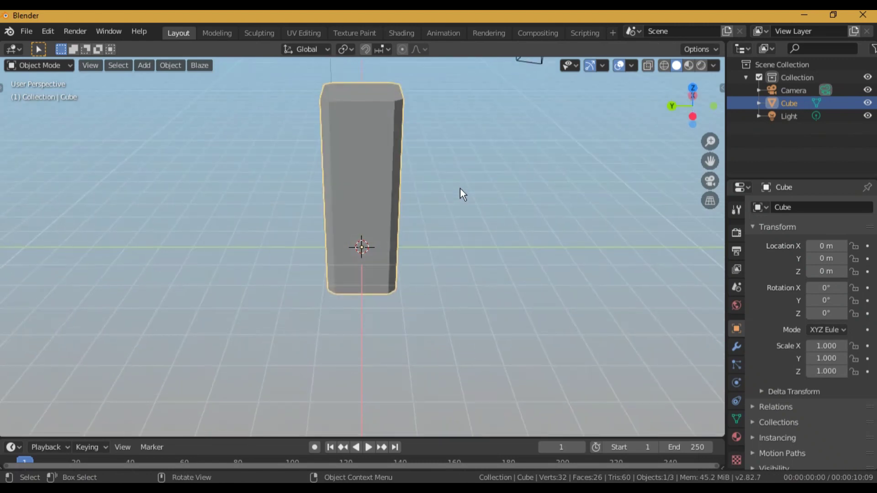
pyautogui.press('KP_8')
pyautogui.press('KP_6')
pyautogui.press('KP_6')
# - Extrude the column's top face upward to add another straight segment
pyautogui.press('Tab')
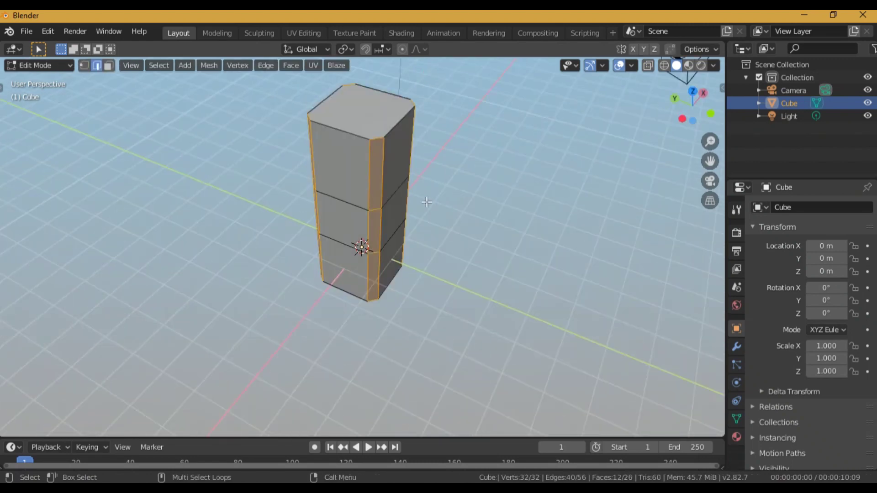
pyautogui.scroll(-2, 381, 167)
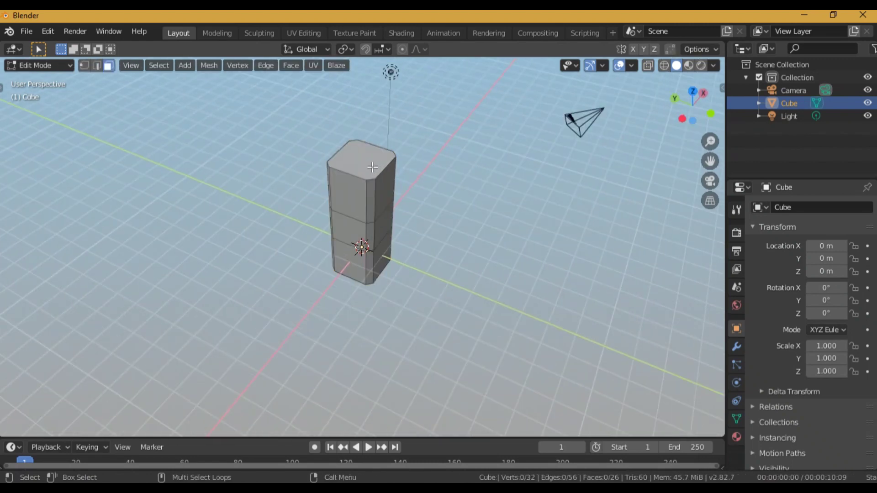
pyautogui.scroll(-3, 416, 240)
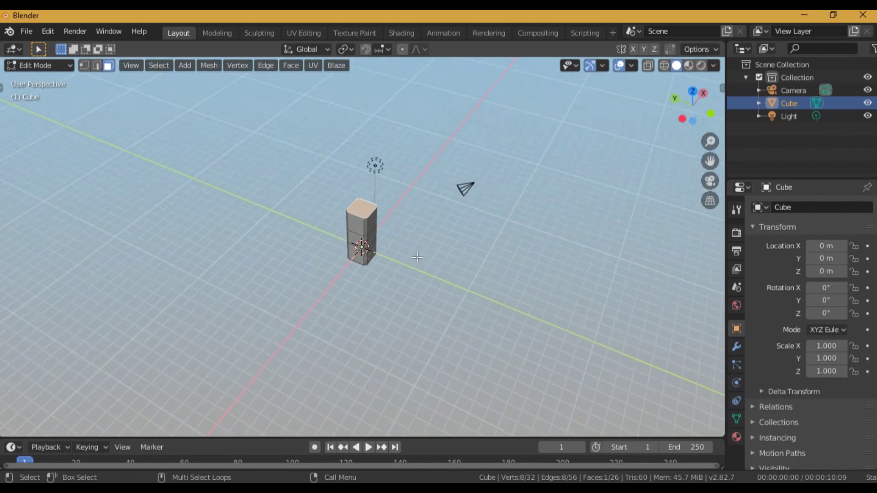
pyautogui.press('e')
pyautogui.click(409, 210)
pyautogui.scroll(5, 407, 210)
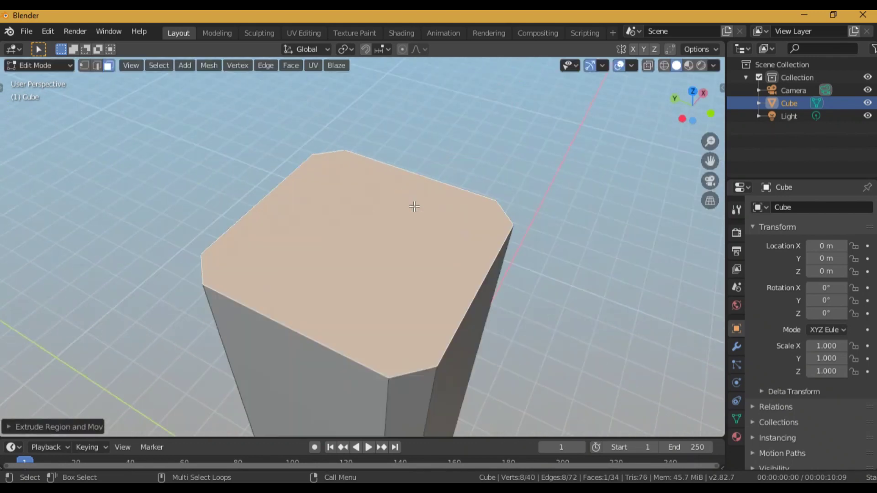
# - Extrude the top face a short way upward and scale it down into a tapered shoulder
pyautogui.moveTo(402, 212); pyautogui.dragTo(450, 325, button='middle')
pyautogui.press('e')
pyautogui.click(548, 242)
pyautogui.press('s')
pyautogui.click(557, 240)
# - Extrude a narrower straight section above the tapered shoulder and raise its top face along Z
pyautogui.press('e')
pyautogui.click(514, 139)
pyautogui.scroll(-7, 433, 247)
pyautogui.press('g')
pyautogui.press('z')
pyautogui.click(413, 178)
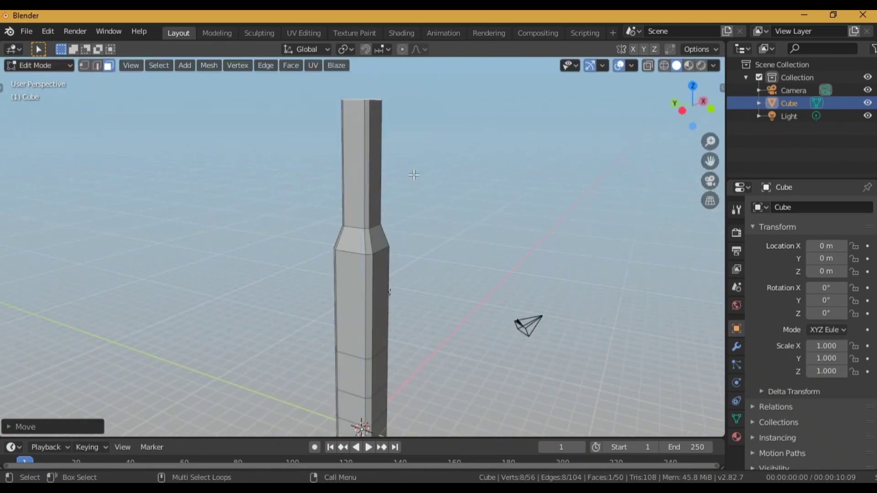
# - Extrude a short segment on top of the narrower section and scale its top inward as a second taper
pyautogui.press('KP_Decimal')
pyautogui.scroll(-2, 413, 182)
pyautogui.press('e')
pyautogui.click(540, 174)
pyautogui.press('s')
pyautogui.click(489, 165)
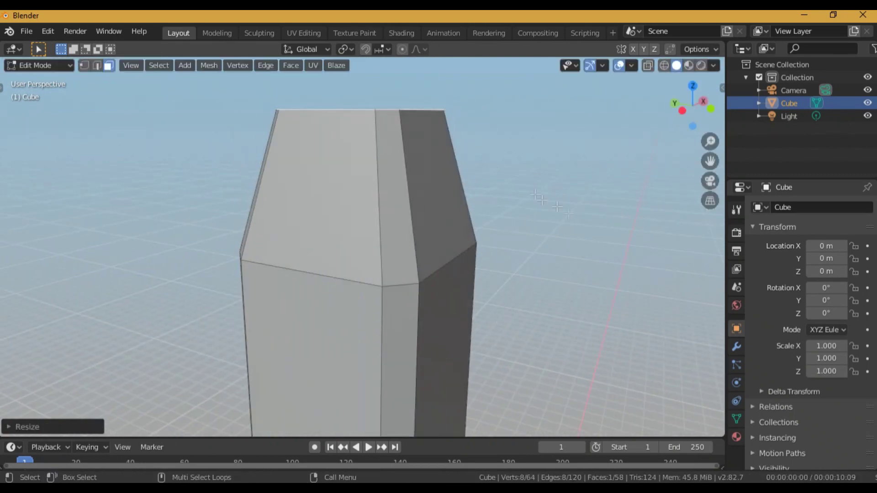
pyautogui.press('s')
pyautogui.click(479, 183)
pyautogui.scroll(-6, 501, 238)
# - Extrude the small top face upward in successive segments to form a slender spire above the second taper
pyautogui.press('e')
pyautogui.click(529, 85)
pyautogui.press('KP_Decimal')
pyautogui.press('e')
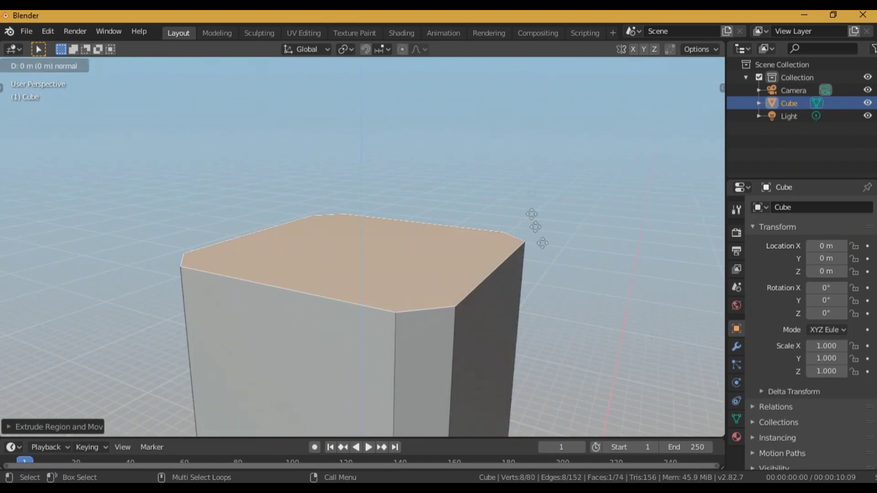
pyautogui.click(543, 64)
pyautogui.scroll(-4, 556, 166)
pyautogui.scroll(-5, 498, 199)
pyautogui.press('e')
pyautogui.click(498, 198)
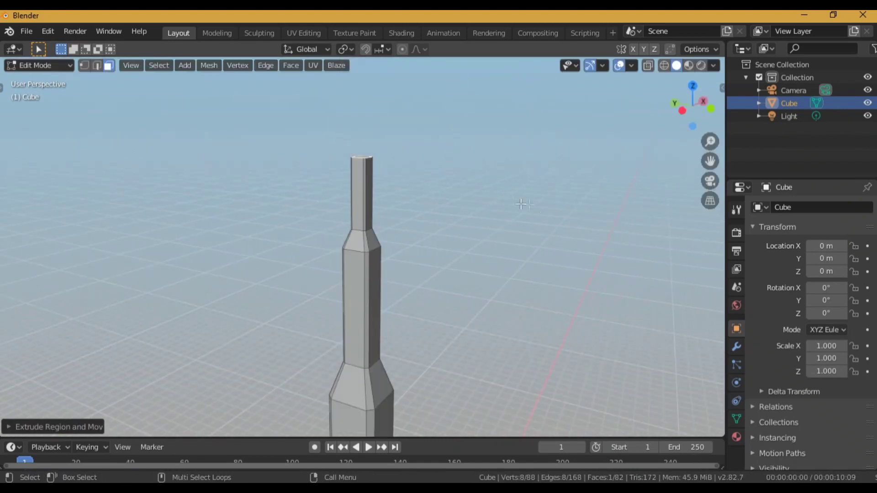
# - Extrude a short segment from the spire's top face, scale it inward as a taper, and extrude a straight section above it
pyautogui.scroll(5, 486, 222)
pyautogui.scroll(-2, 485, 222)
pyautogui.press('e')
pyautogui.click(481, 84)
pyautogui.scroll(-4, 481, 84)
pyautogui.press('s')
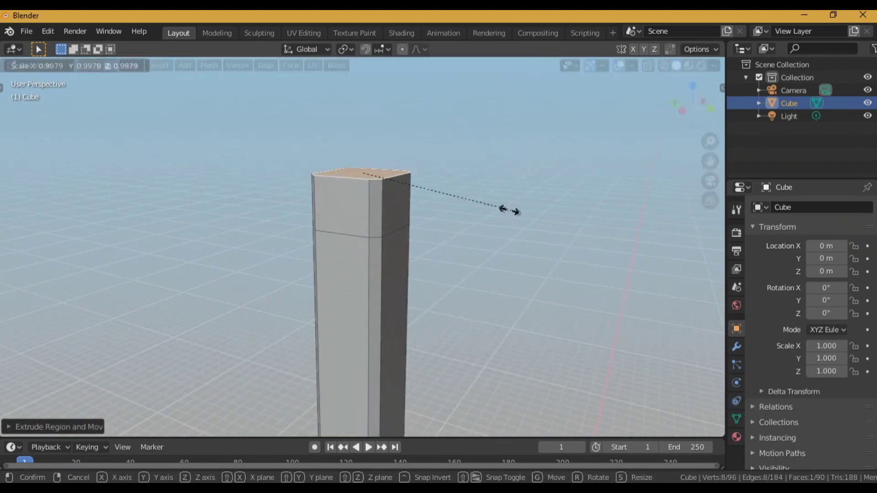
pyautogui.click(398, 259)
pyautogui.scroll(-2, 399, 259)
pyautogui.press('e')
pyautogui.click(402, 137)
# - Add a further tapered shoulder to the spire top and extend a thinner straight section upward from it
pyautogui.scroll(-2, 505, 229)
pyautogui.scroll(5, 505, 228)
pyautogui.scroll(-3, 532, 298)
pyautogui.press('e')
pyautogui.click(490, 241)
pyautogui.press('s')
pyautogui.click(455, 201)
pyautogui.press('e')
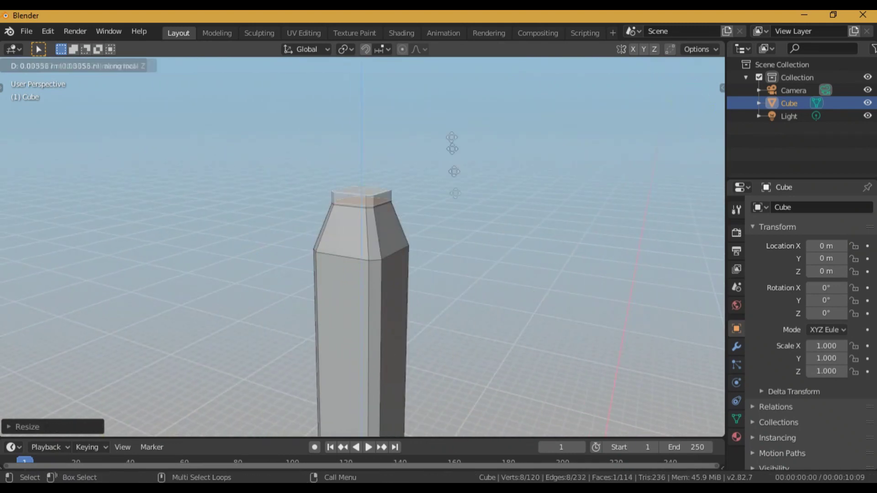
pyautogui.click(451, 69)
pyautogui.scroll(-8, 469, 210)
pyautogui.press('Tab')
pyautogui.scroll(-3, 468, 209)
pyautogui.scroll(8, 467, 208)
pyautogui.press('Tab')
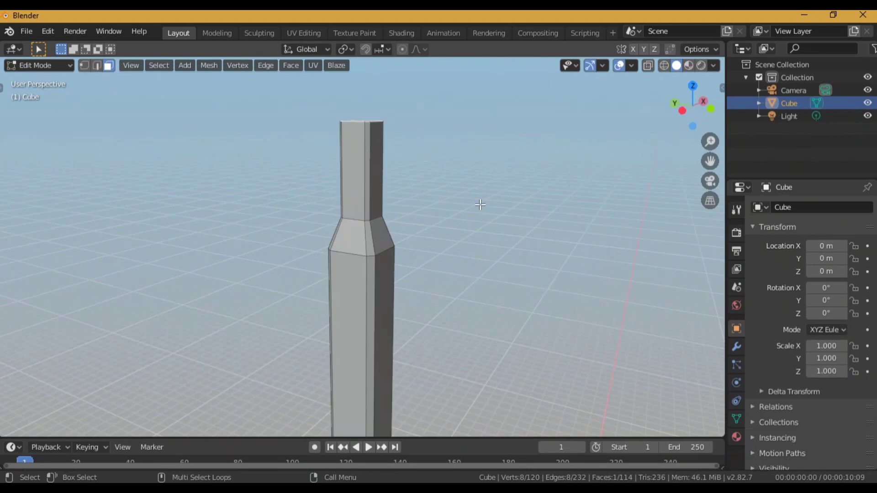
# - Finish the spire tip with one last inward-scaled segment and a thin upward extrusion, and leave mesh editing
pyautogui.press('e')
pyautogui.click(471, 194)
pyautogui.scroll(-3, 464, 185)
pyautogui.press('s')
pyautogui.click(425, 174)
pyautogui.press('e')
pyautogui.click(411, 96)
pyautogui.press('Tab')
# - Move the finished tapered tower aside along X to a location of about -20.49 m
pyautogui.scroll(-3, 416, 176)
pyautogui.press('KP_1')
pyautogui.keyDown('shift'); pyautogui.scroll(-10, 431, 179); pyautogui.keyUp('shift')
pyautogui.moveTo(432, 180); pyautogui.dragTo(415, 297, button='middle')
pyautogui.press('g')
pyautogui.press('x')
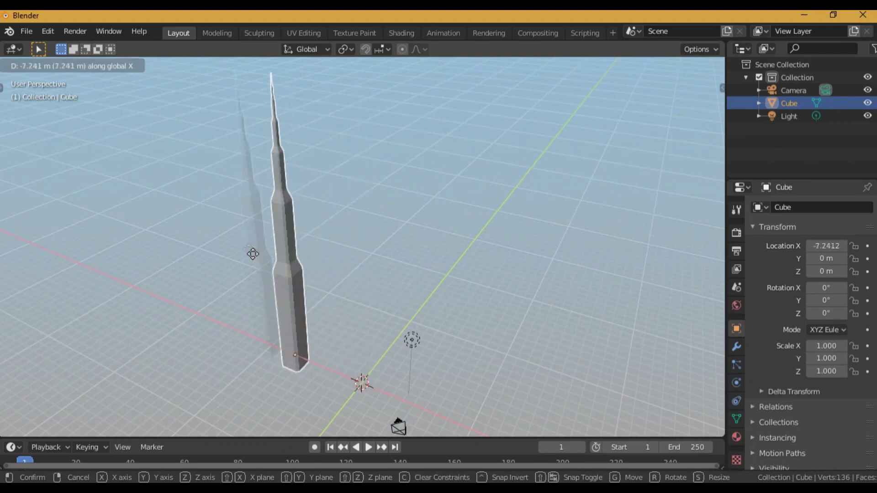
pyautogui.click(272, 271)
# - Add a new cube at the origin for a second building and open its mesh for editing
pyautogui.hotkey('shift', 'a')
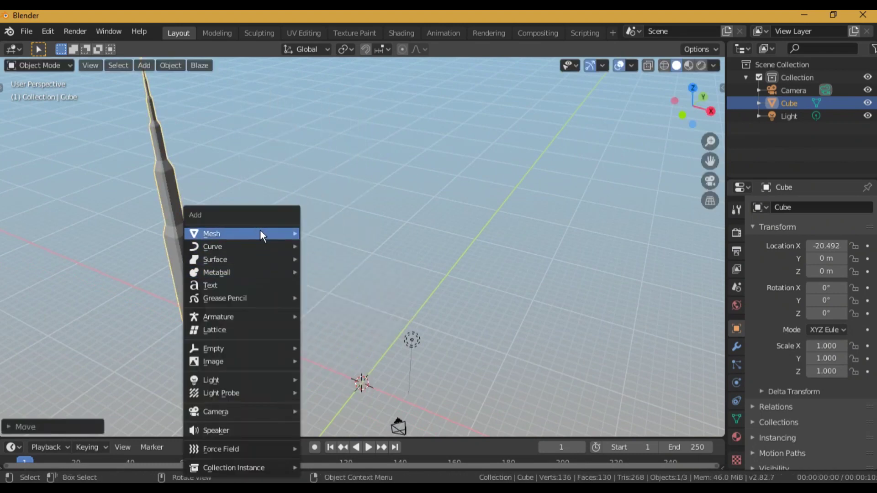
pyautogui.moveTo(259, 233)
pyautogui.click(332, 247)
pyautogui.press('KP_Decimal')
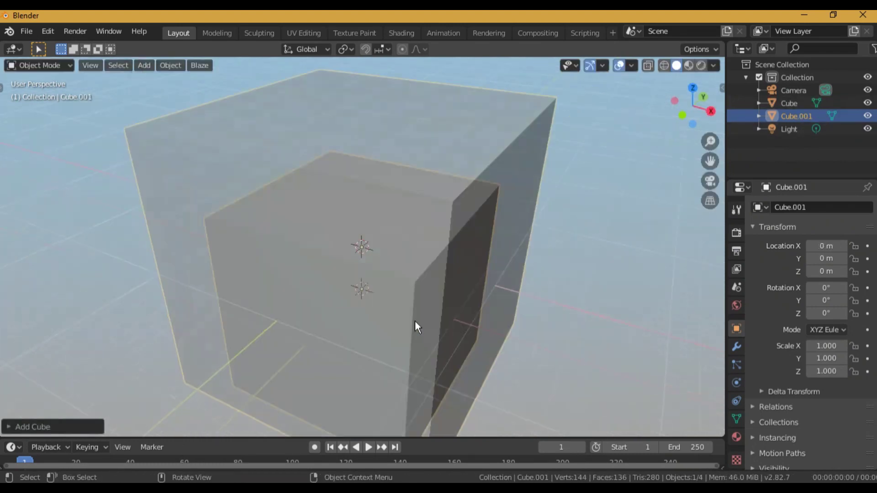
pyautogui.scroll(-2, 279, 347)
pyautogui.press('Tab')
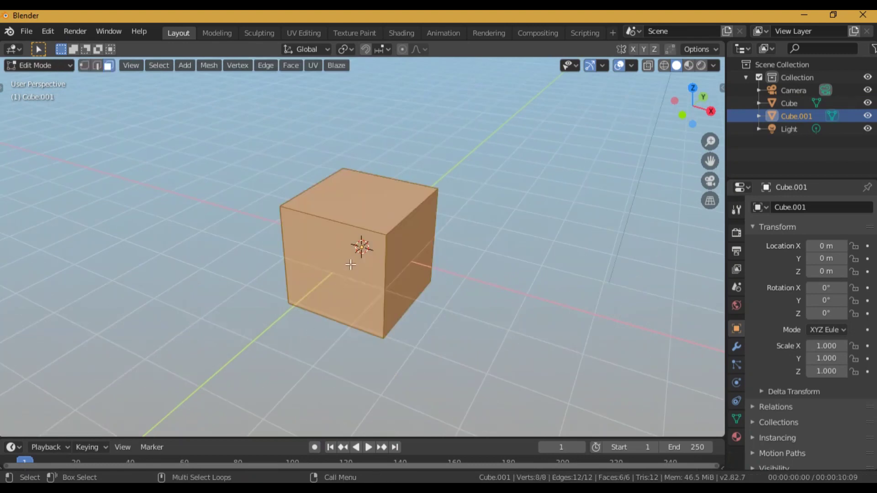
# - Scale the whole new cube along X into a wide rectangular block
pyautogui.press('1')
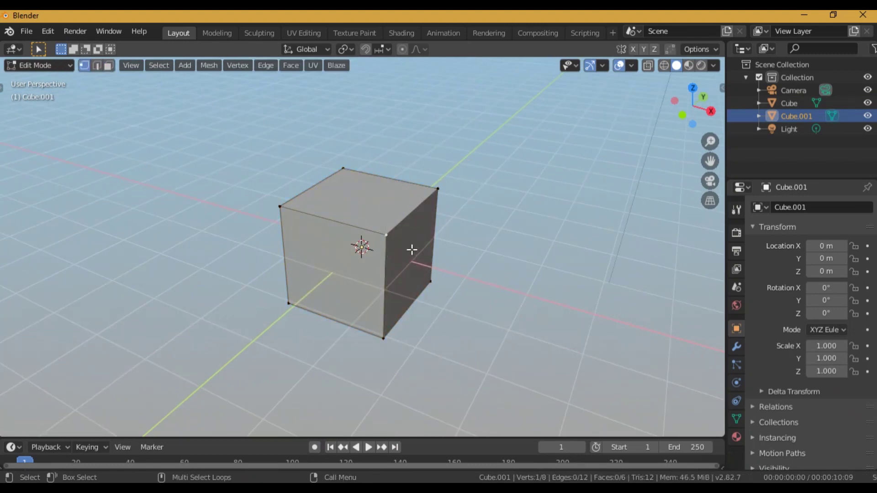
pyautogui.press('KP_4')
pyautogui.press('KP_4')
pyautogui.press('KP_4')
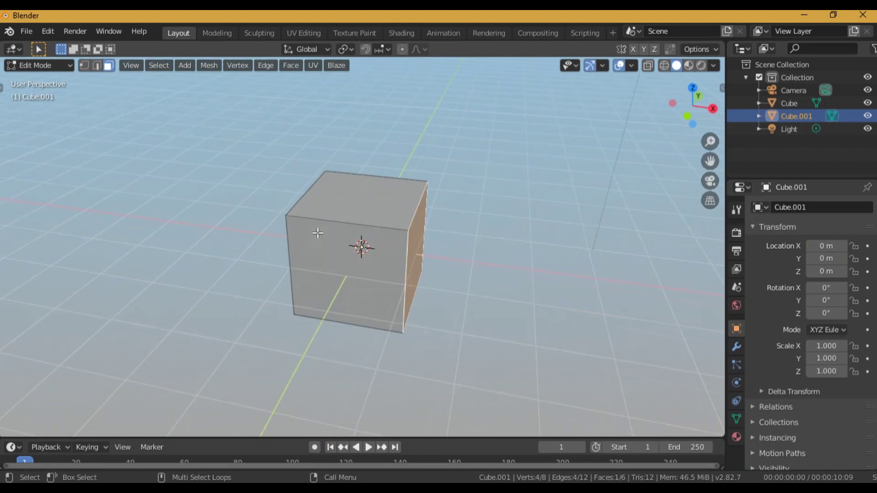
pyautogui.press('a')
pyautogui.press('s')
pyautogui.press('x')
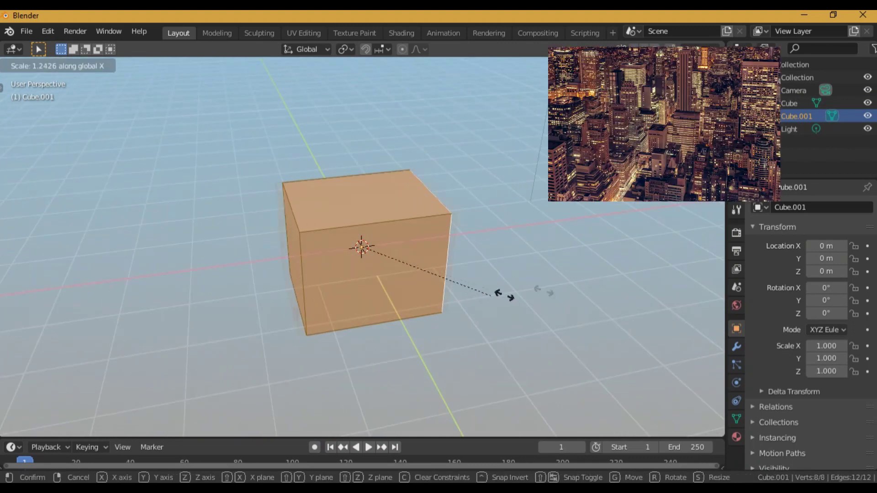
pyautogui.click(641, 252)
# - Raise the block's top face along Z to form a tall rectangular slab building
pyautogui.scroll(-5, 366, 276)
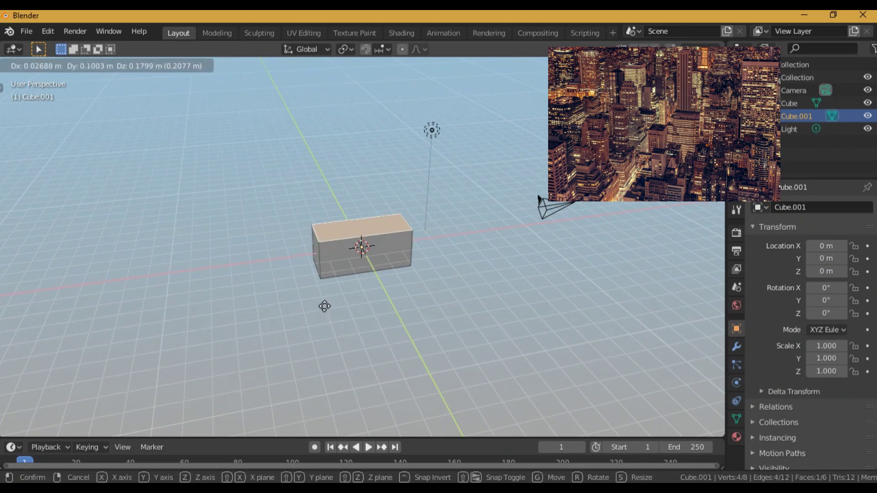
pyautogui.press('z')
pyautogui.click(321, 120)
pyautogui.scroll(-2, 339, 192)
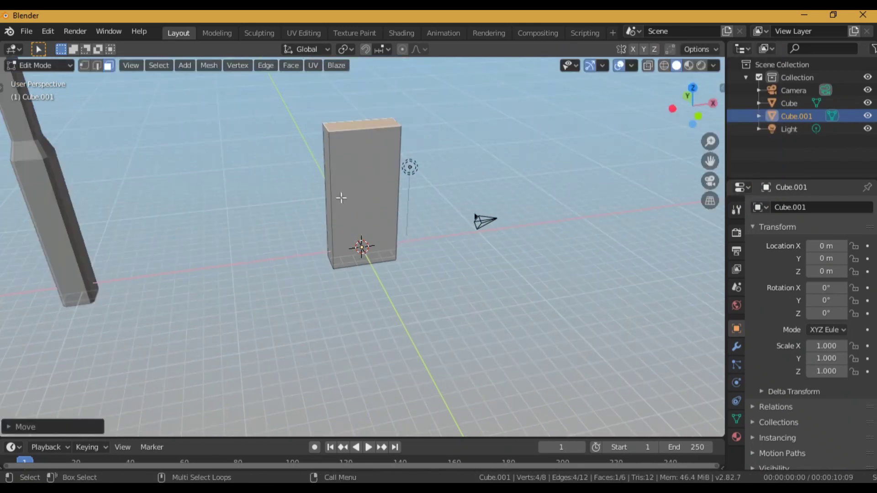
# - Leave mesh editing and move the slab building along X toward the tapered tower
pyautogui.press('Tab')
pyautogui.scroll(1, 380, 230)
pyautogui.press('g')
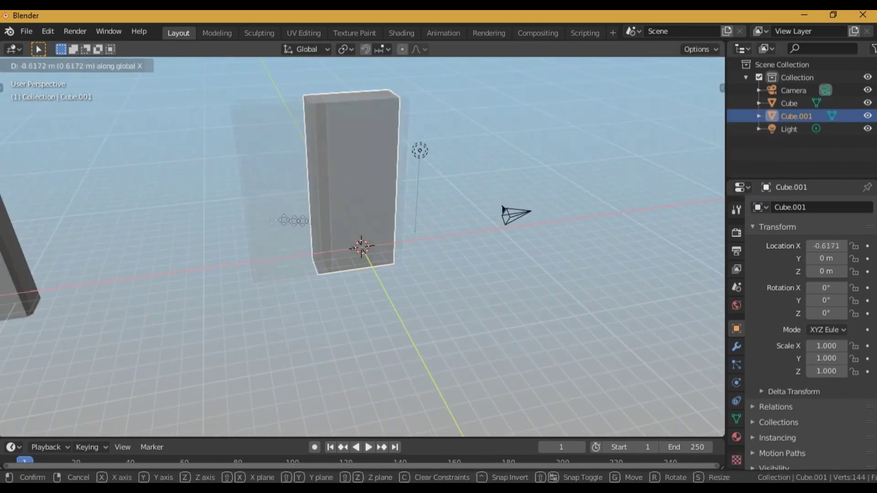
pyautogui.press('x')
pyautogui.click(207, 219)
# - Add a cube for a third building and pull one of its side faces outward along X
pyautogui.hotkey('shift', 'a')
pyautogui.moveTo(207, 219)
pyautogui.click(283, 236)
pyautogui.scroll(1, 350, 238)
pyautogui.press('Tab')
pyautogui.scroll(4, 351, 238)
pyautogui.click(316, 255)
pyautogui.scroll(-2, 315, 256)
pyautogui.press('g')
pyautogui.press('x')
pyautogui.click(288, 239)
# - Cut the lengthened box with two parallel loops and scale them apart along X
pyautogui.click(291, 242)
pyautogui.rightClick(290, 243)
pyautogui.press('s')
pyautogui.press('x')
pyautogui.click(479, 282)
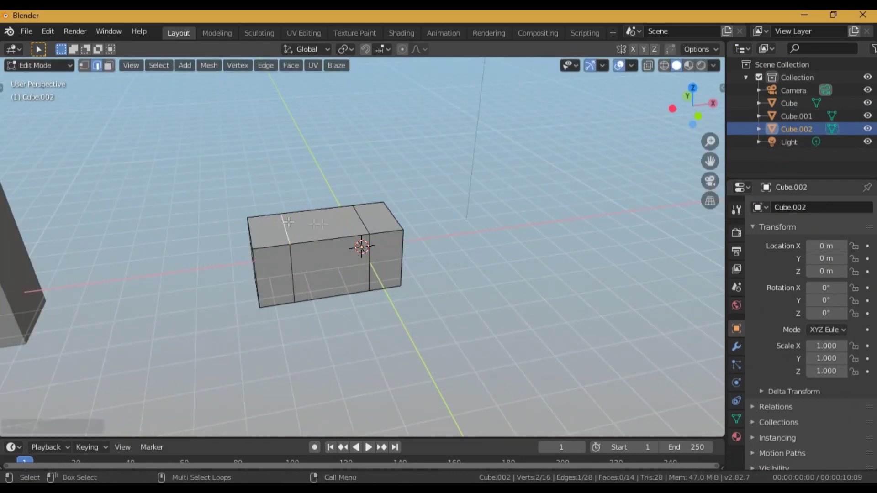
# - Select the three top faces of the divided box and extrude them upward into a taller base
pyautogui.press('c')
pyautogui.click(315, 230)
pyautogui.middleClick(326, 267)
pyautogui.rightClick(326, 267)
pyautogui.scroll(-4, 382, 280)
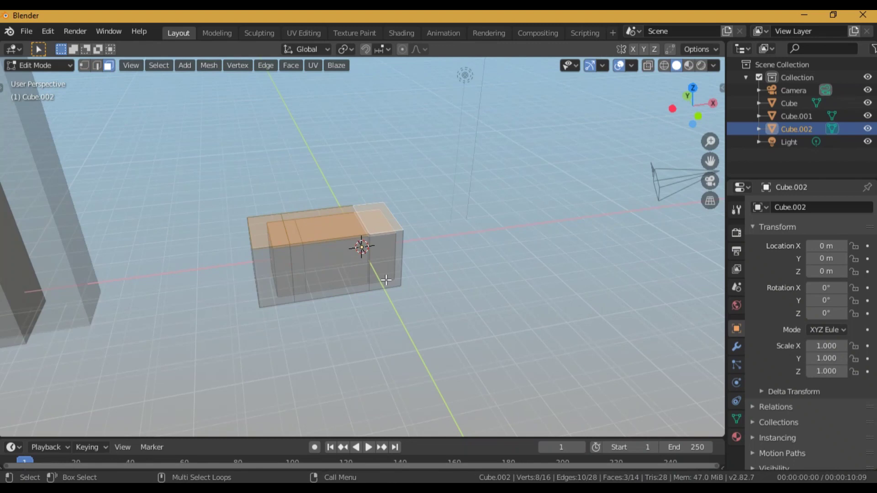
pyautogui.press('e')
pyautogui.click(352, 169)
# - Extrude only the two outer top faces upward into a pair of tall prongs
pyautogui.press('e')
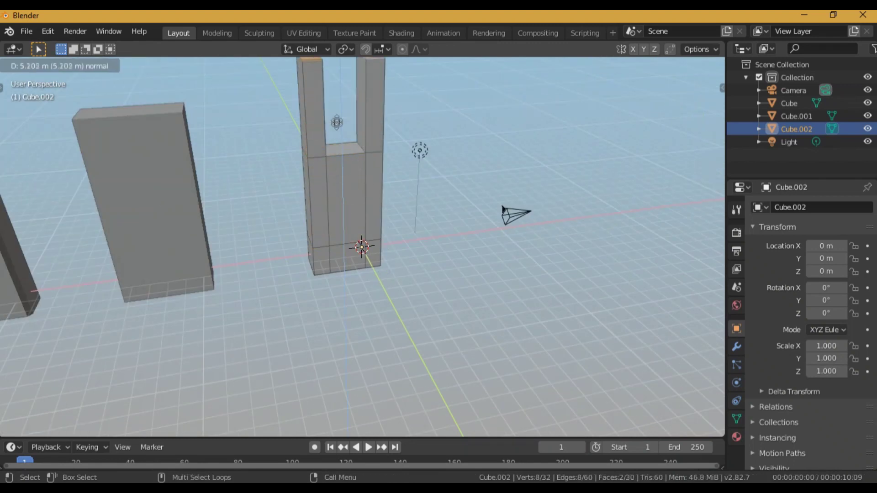
pyautogui.click(344, 118)
pyautogui.scroll(-1, 344, 147)
# - Bevel the top face between the two prongs into a rectangular frame
pyautogui.click(346, 168)
pyautogui.press('g')
pyautogui.rightClick(387, 201)
pyautogui.hotkey('ctrl', 'b')
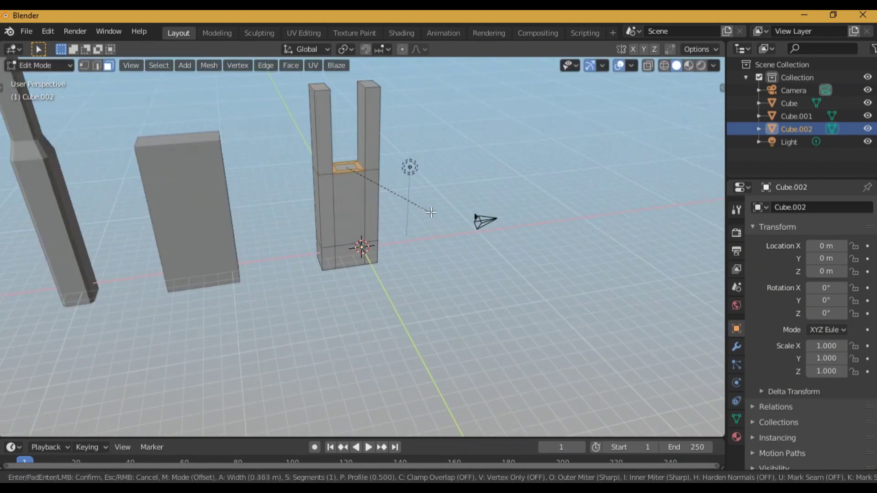
pyautogui.click(428, 212)
# - Extrude the frame between the prongs upward and scale it inward into a tapered hollow shaft
pyautogui.press('e')
pyautogui.click(429, 212)
pyautogui.press('e')
pyautogui.click(428, 162)
pyautogui.press('s')
pyautogui.click(403, 158)
pyautogui.moveTo(452, 187); pyautogui.dragTo(406, 205, button='middle')
pyautogui.press('s')
pyautogui.click(446, 206)
# - Bevel the top faces of both prongs to give them chamfered caps, and leave mesh editing
pyautogui.press('KP_Decimal')
pyautogui.scroll(-10, 434, 219)
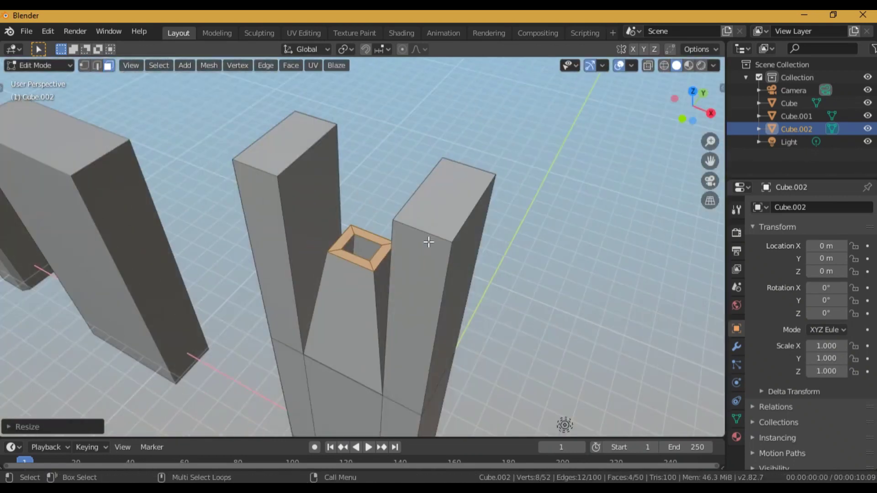
pyautogui.click(427, 224)
pyautogui.hotkey('ctrl', 'b')
pyautogui.click(508, 259)
pyautogui.press('Tab')
pyautogui.scroll(-5, 456, 264)
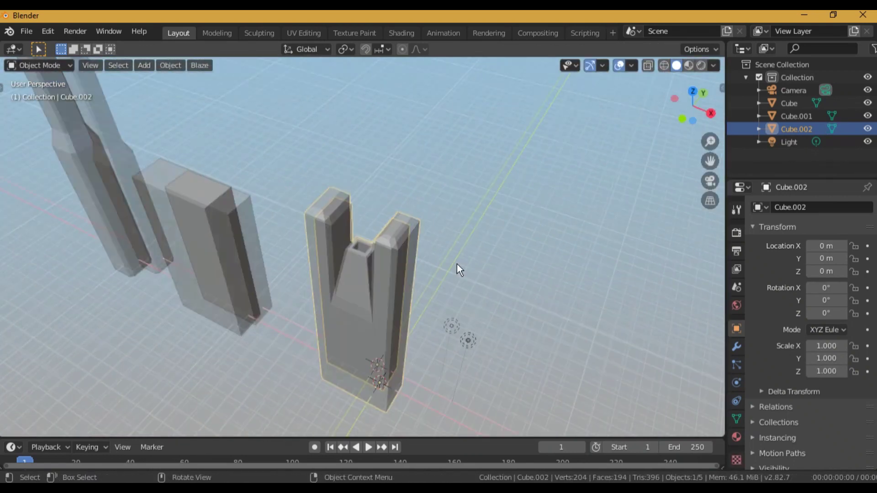
pyautogui.moveTo(457, 264); pyautogui.dragTo(513, 247, button='middle')
pyautogui.press('Tab')
pyautogui.hotkey('ctrl', 'r')
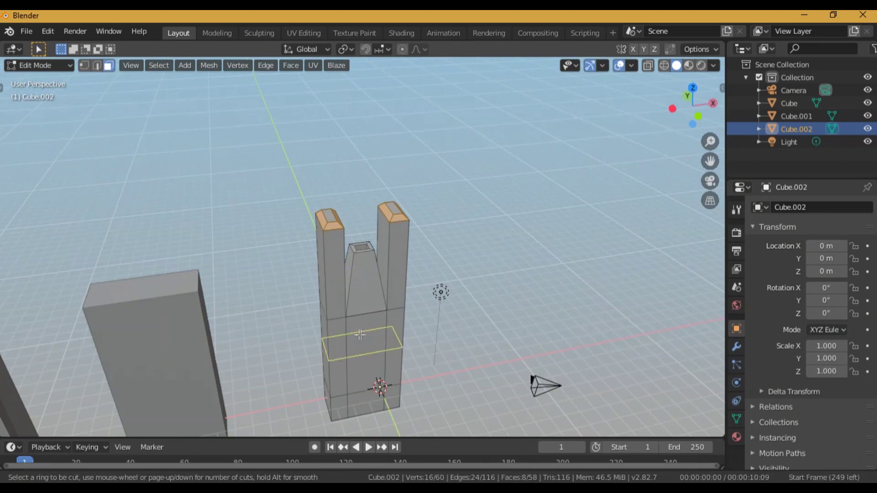
pyautogui.press('Escape')
pyautogui.press('Tab')
# - Move the two-pronged building along X clear of the origin
pyautogui.press('g')
pyautogui.press('x')
pyautogui.click(333, 345)
# - Add a cube for a fourth building and scale its mesh along X
pyautogui.hotkey('shift', 'a')
pyautogui.moveTo(274, 233)
pyautogui.click(386, 247)
pyautogui.press('Tab')
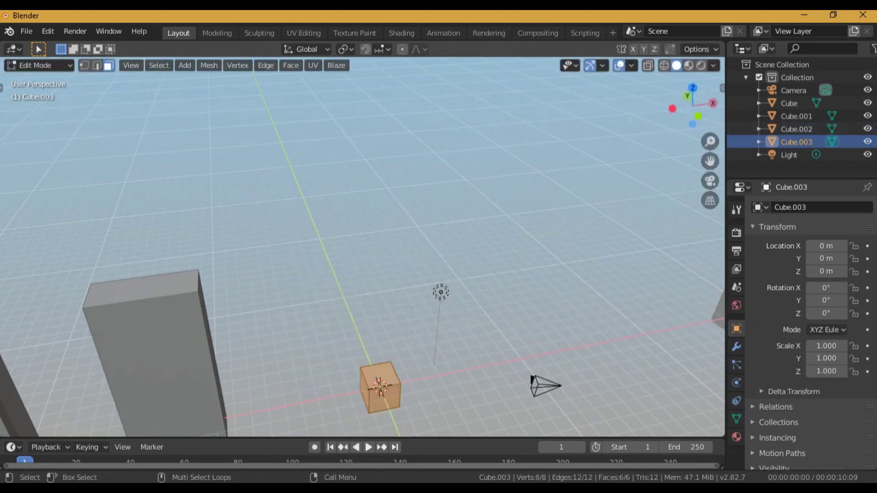
pyautogui.press('x')
pyautogui.click(471, 368)
# - Extrude the top face of the fourth building's block upward into a tall tower
pyautogui.click(384, 374)
pyautogui.press('e')
pyautogui.click(390, 178)
# - Bevel a vertical loop cut around the tall block into a band and scale the band for a faceted outline
pyautogui.hotkey('ctrl', 'r')
pyautogui.doubleClick(392, 186)
pyautogui.hotkey('ctrl', 'b')
pyautogui.click(464, 282)
pyautogui.press('s')
pyautogui.press('x')
pyautogui.click(502, 315)
# - Extrude the faceted tower's narrow front strip to form a vertical panel, and leave mesh editing
pyautogui.moveTo(438, 292); pyautogui.dragTo(393, 269, button='middle')
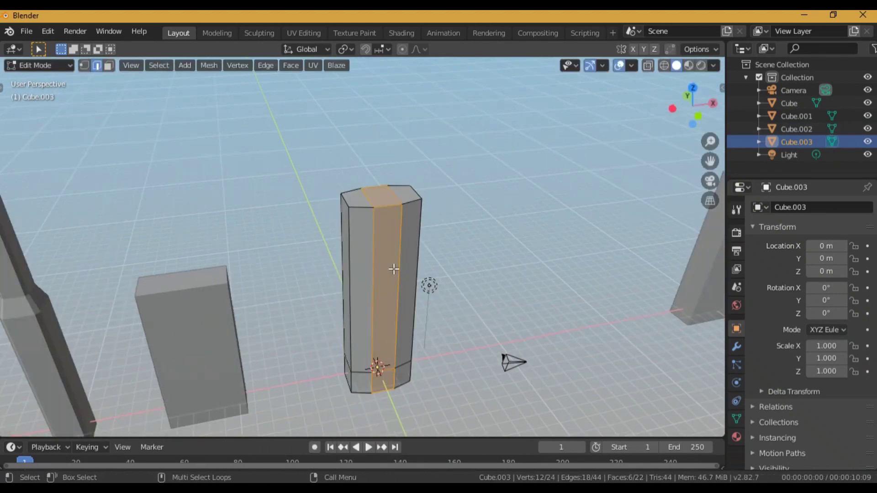
pyautogui.press('r')
pyautogui.rightClick(413, 291)
pyautogui.press('e')
pyautogui.rightClick(422, 294)
pyautogui.press('Tab')
# - Move the faceted tower back along Y and place a duplicate of it in front along the same axis
pyautogui.press('g')
pyautogui.press('x')
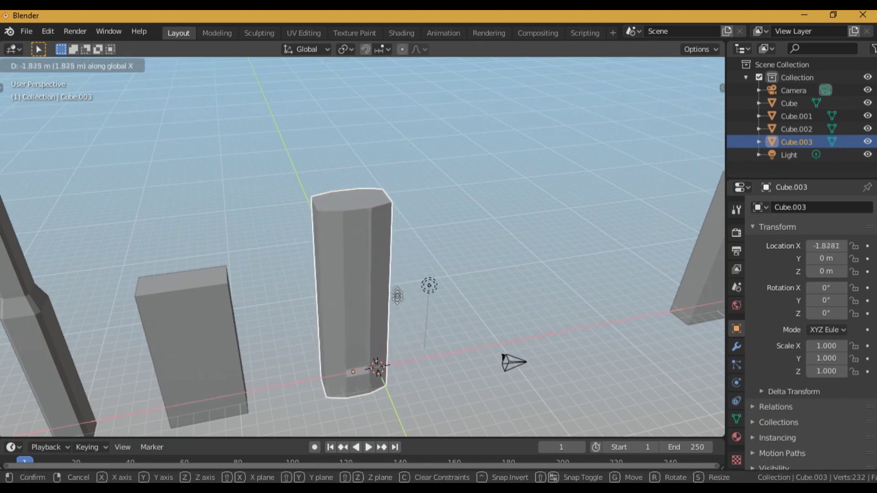
pyautogui.press('y')
pyautogui.click(358, 192)
pyautogui.hotkey('shift', 'd')
pyautogui.press('y')
pyautogui.click(377, 306)
# - Shift the duplicate tower's front panel outward along Y and bevel it by about 0.56 m
pyautogui.press('Tab')
pyautogui.press('g')
pyautogui.press('y')
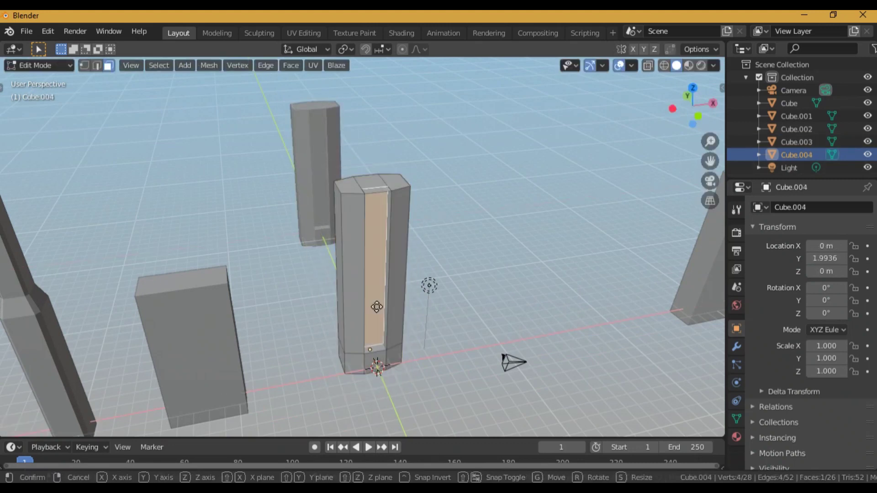
pyautogui.click(385, 323)
pyautogui.hotkey('ctrl', 'b')
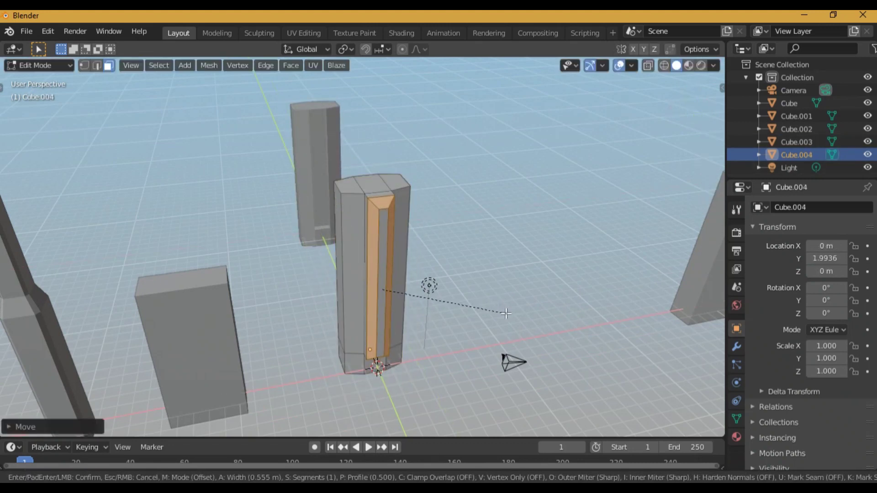
pyautogui.click(505, 313)
# - Extrude two opposite side faces of the duplicate tower in place and scale them outward into projecting panels
pyautogui.moveTo(505, 314); pyautogui.dragTo(333, 242, button='middle')
pyautogui.press('e')
pyautogui.rightClick(497, 323)
pyautogui.press('s')
pyautogui.click(516, 330)
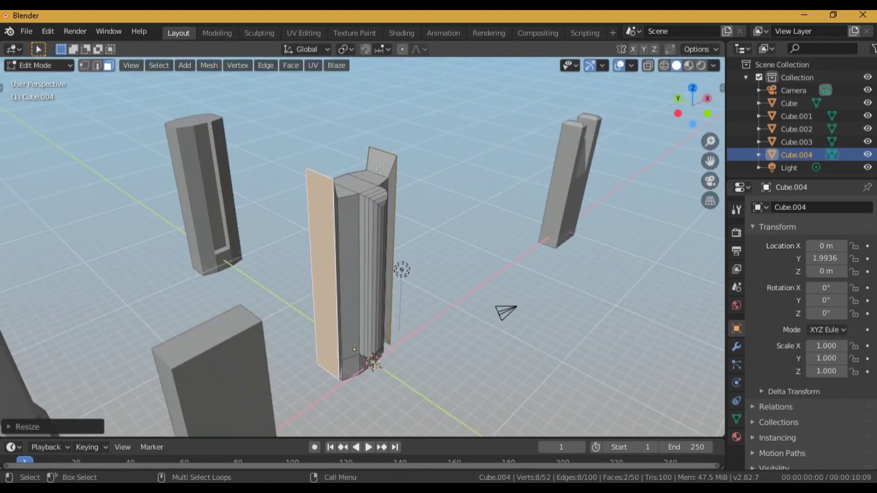
# - Move the duplicate tower's projecting side panel faces outward along X to form flared wings
pyautogui.rightClick(433, 216)
pyautogui.rightClick(434, 216)
pyautogui.moveTo(525, 270); pyautogui.dragTo(425, 290, button='middle')
pyautogui.click(425, 289)
pyautogui.press('3')
pyautogui.click(432, 297)
pyautogui.press('g')
pyautogui.press('x')
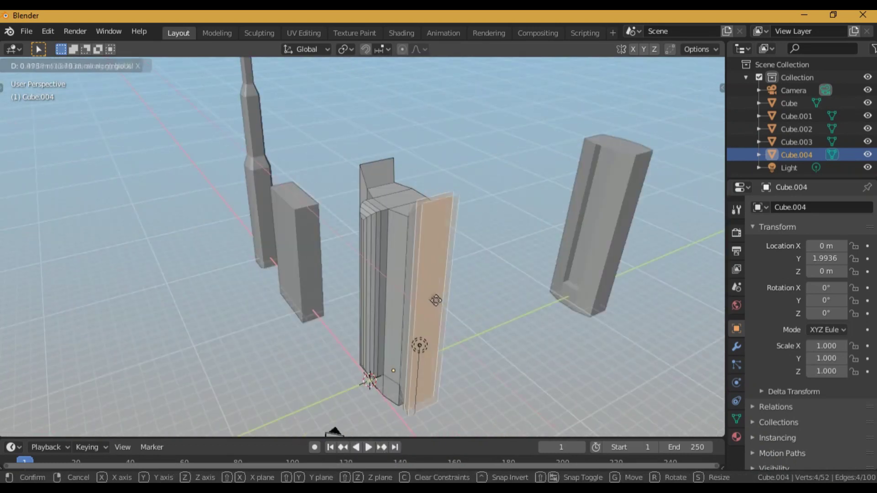
pyautogui.click(331, 200)
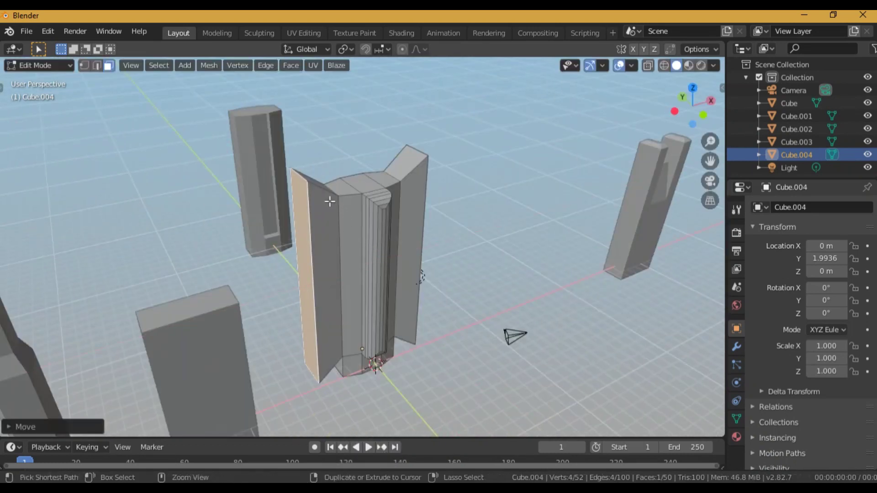
# - Add a centred vertical loop cut to each of the tower's two wings
pyautogui.hotkey('ctrl', 'r')
pyautogui.click(329, 201)
pyautogui.click(328, 200)
pyautogui.moveTo(329, 200); pyautogui.dragTo(313, 185, button='middle')
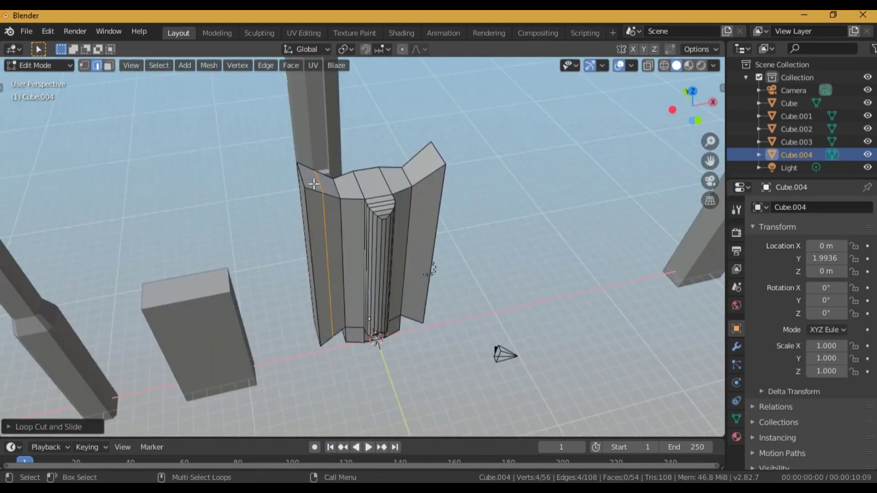
pyautogui.hotkey('ctrl', 'r')
pyautogui.click(425, 177)
pyautogui.click(425, 177)
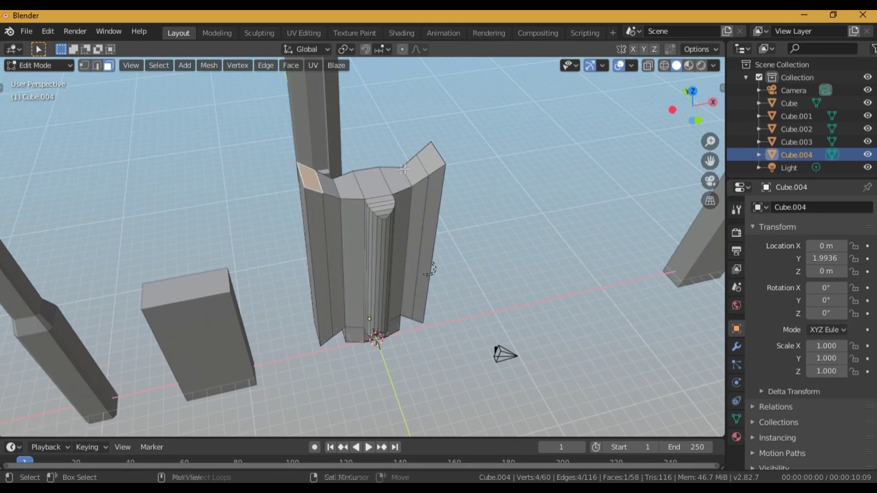
# - Extrude the outer top faces of both wings and raise them along Z into two tall prongs
pyautogui.click(310, 178)
pyautogui.press('s')
pyautogui.press('Return')
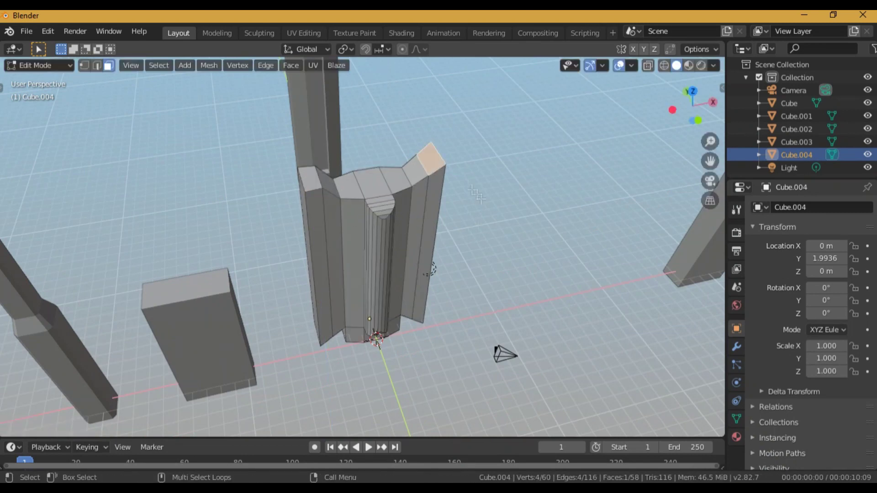
pyautogui.press('KP_1')
pyautogui.press('g')
pyautogui.press('z')
pyautogui.rightClick(365, 274)
pyautogui.press('e')
pyautogui.click(368, 180)
pyautogui.moveTo(368, 180); pyautogui.dragTo(388, 241, button='middle')
pyautogui.press('g')
pyautogui.press('z')
pyautogui.click(352, 241)
pyautogui.scroll(-1, 408, 251)
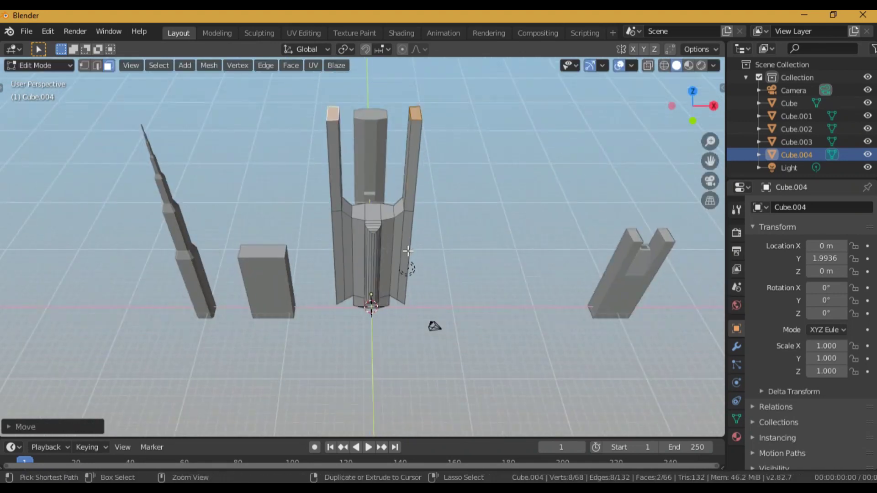
# - Select the bottom faces of both wings and flatten them by scaling to 0 along Z
pyautogui.rightClick(421, 259)
pyautogui.press('Tab')
pyautogui.moveTo(398, 370); pyautogui.dragTo(407, 298, button='middle')
pyautogui.press('Tab')
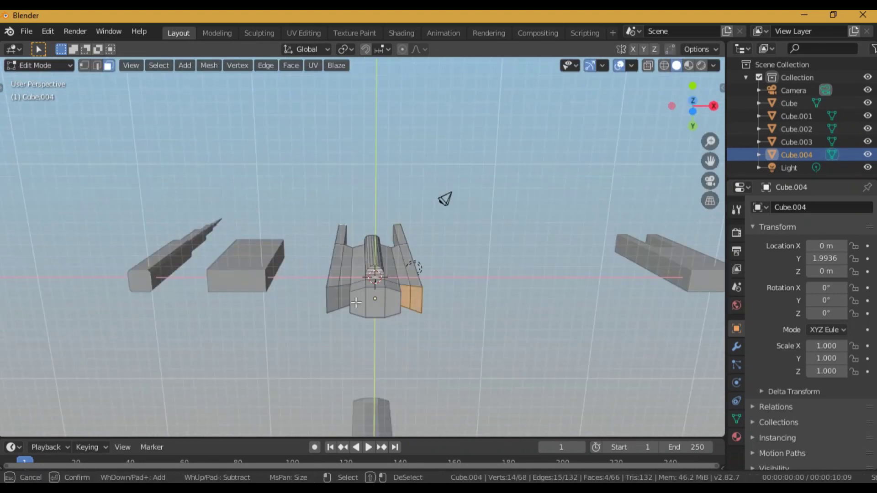
pyautogui.press('s')
pyautogui.press('z')
pyautogui.press('0')
pyautogui.rightClick(440, 337)
# - Flatten the top faces of the two prongs by scaling to 0 along Z, and leave mesh editing
pyautogui.press('KP_3')
pyautogui.press('KP_1')
pyautogui.moveTo(438, 339); pyautogui.dragTo(434, 406, button='middle')
pyautogui.press('c')
pyautogui.keyDown('shift'); pyautogui.click(331, 139); pyautogui.keyUp('shift')
pyautogui.press('s')
pyautogui.press('z')
pyautogui.press('0')
pyautogui.click(476, 229)
pyautogui.press('Tab')
pyautogui.moveTo(475, 229); pyautogui.dragTo(472, 238, button='middle')
pyautogui.press('g')
pyautogui.press('x')
pyautogui.press('Escape')
# - Try to extrude the band of faces around the tower's base in place and scale it outward into a wider plinth
pyautogui.press('Tab')
pyautogui.moveTo(402, 274); pyautogui.dragTo(475, 392, button='middle')
pyautogui.hotkey('alt', 'a')
pyautogui.keyDown('alt'); pyautogui.keyDown('shift'); pyautogui.click(348, 395); pyautogui.keyUp('shift'); pyautogui.keyUp('alt')
pyautogui.rightClick(352, 398)
pyautogui.press('Escape')
pyautogui.press('s')
pyautogui.rightClick(377, 385)
pyautogui.rightClick(377, 386)
pyautogui.press('e')
pyautogui.rightClick(403, 378)
pyautogui.press('s')
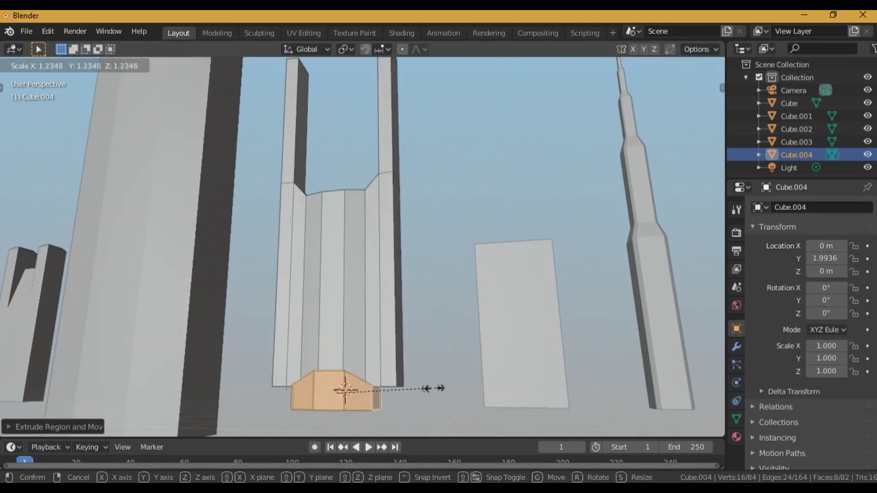
pyautogui.click(480, 389)
pyautogui.moveTo(485, 387); pyautogui.dragTo(461, 363, button='middle')
pyautogui.press('c')
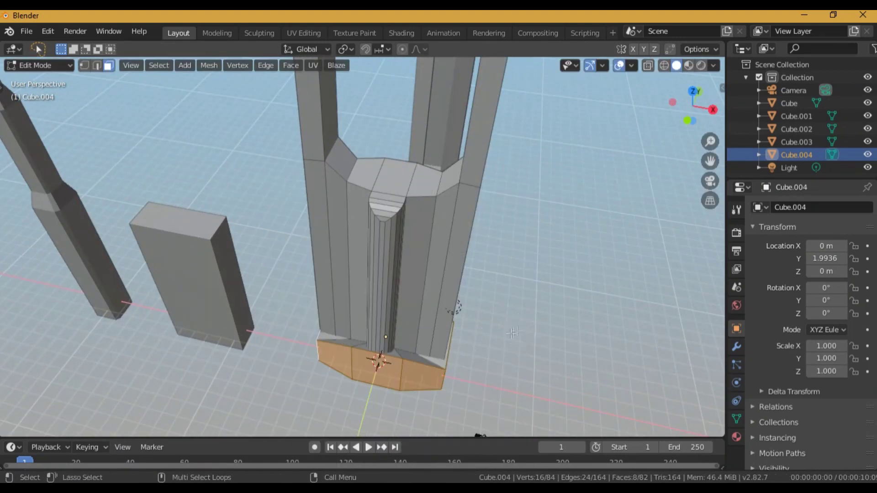
pyautogui.scroll(-1, 519, 330)
pyautogui.hotkey('ctrl', 'z')
# - Leave mesh editing and move the pronged tower along Y to about -38.78 m
pyautogui.press('Tab')
pyautogui.scroll(-3, 422, 301)
pyautogui.press('g')
pyautogui.press('y')
pyautogui.click(397, 234)
# - Add a mesh cube at the origin and frame it in the view
pyautogui.hotkey('shift', 'a')
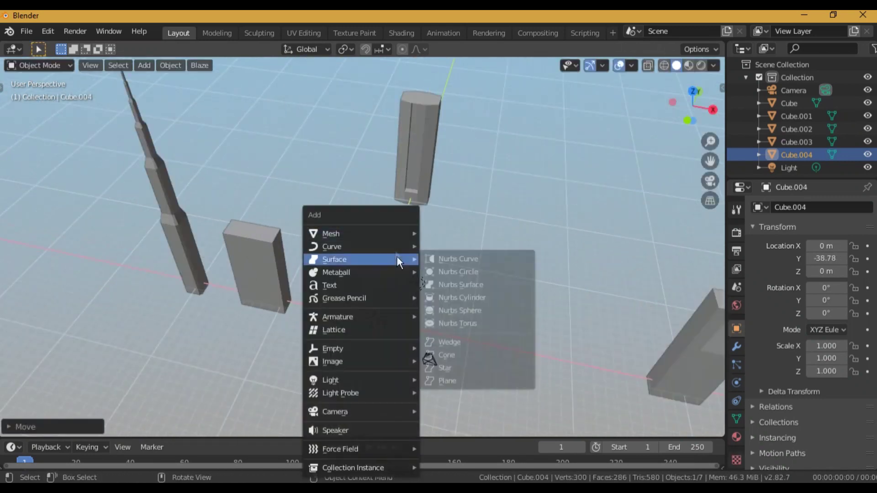
pyautogui.moveTo(396, 234)
pyautogui.click(459, 245)
pyautogui.press('KP_Decimal')
pyautogui.moveTo(413, 259); pyautogui.dragTo(392, 252, button='middle')
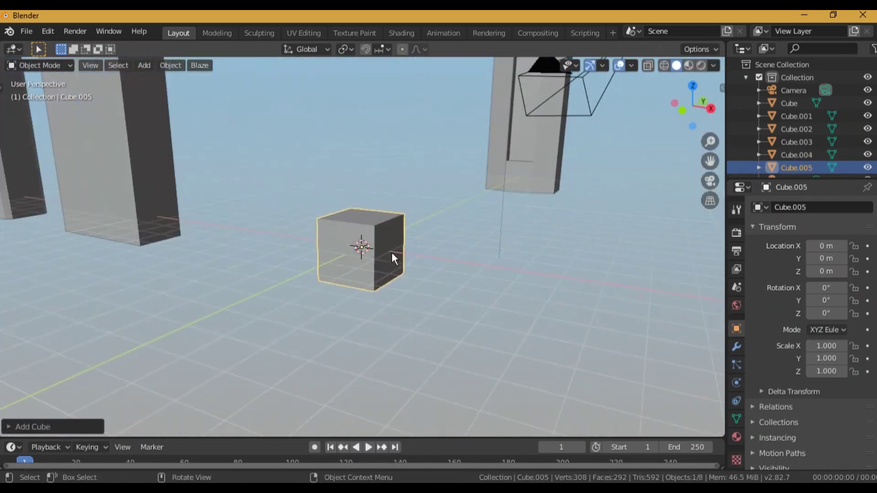
# - Stretch the cube by moving its side face along X and split it in half with a loop cut
pyautogui.press('Tab')
pyautogui.click(392, 251)
pyautogui.press('g')
pyautogui.press('x')
pyautogui.click(456, 251)
pyautogui.hotkey('ctrl', 'r')
pyautogui.click(456, 251)
pyautogui.click(459, 251)
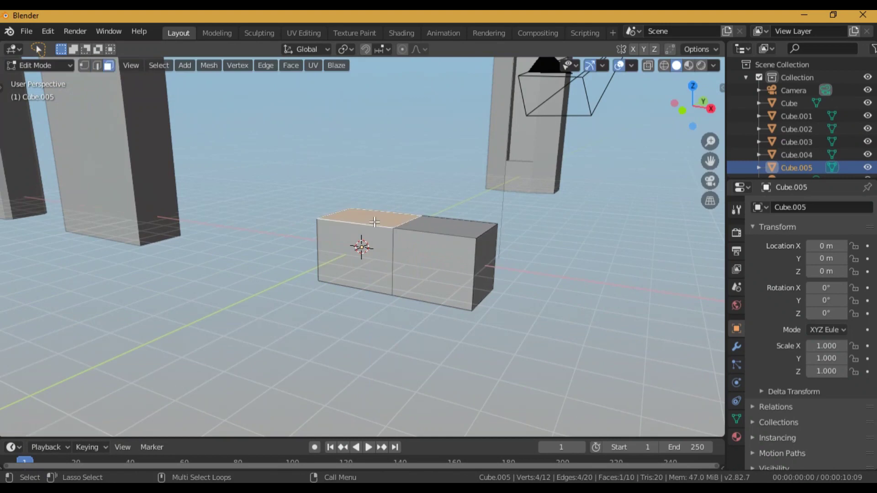
# - Extrude the top face of one half upward into a tower and bevel its top edges into a rounded cap
pyautogui.press('e')
pyautogui.click(383, 69)
pyautogui.scroll(-1, 402, 137)
pyautogui.hotkey('ctrl', 'v')
pyautogui.hotkey('ctrl', 'b')
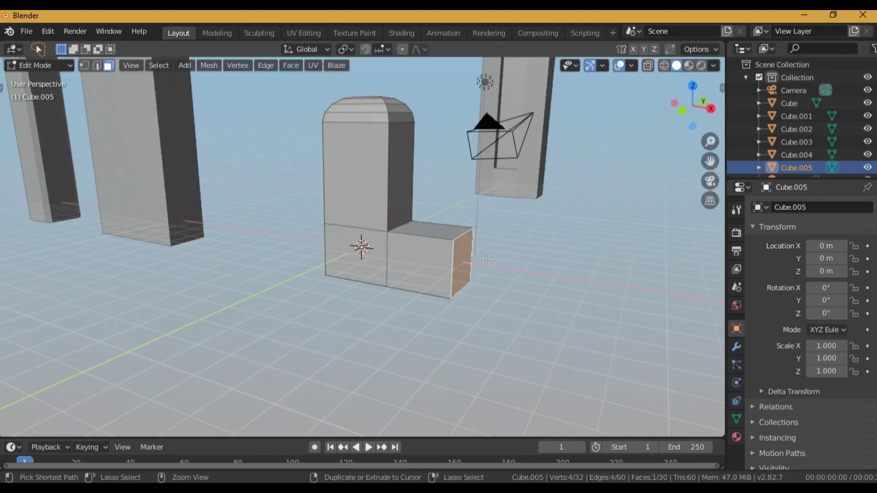
# - Extrude the lower front face of the tall half outward, and delete the whole trial building
pyautogui.press('e')
pyautogui.click(322, 270)
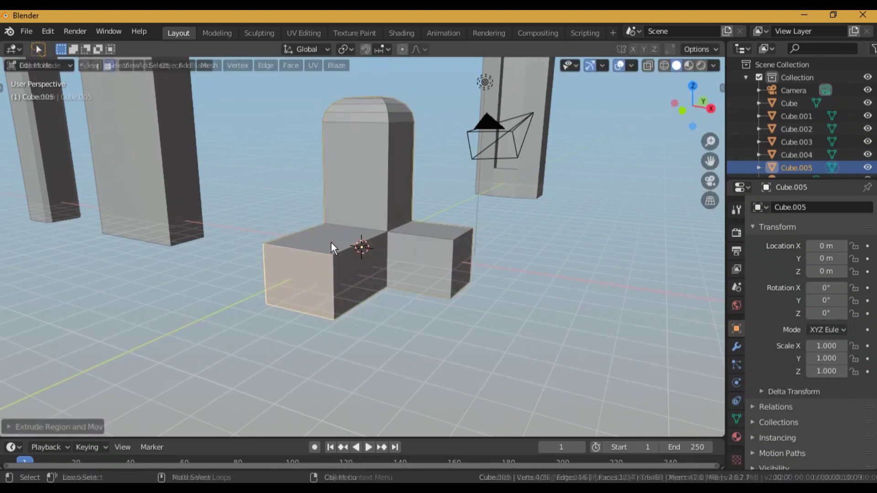
pyautogui.press('Tab')
pyautogui.scroll(-1, 338, 244)
pyautogui.press('x')
pyautogui.click(343, 240)
# - Add a new cube at the origin and extrude its top face upward into a rectangular tower
pyautogui.hotkey('shift', 'a')
pyautogui.click(377, 205)
pyautogui.press('Tab')
pyautogui.click(376, 224)
pyautogui.scroll(3, 376, 224)
pyautogui.press('e')
pyautogui.click(382, 137)
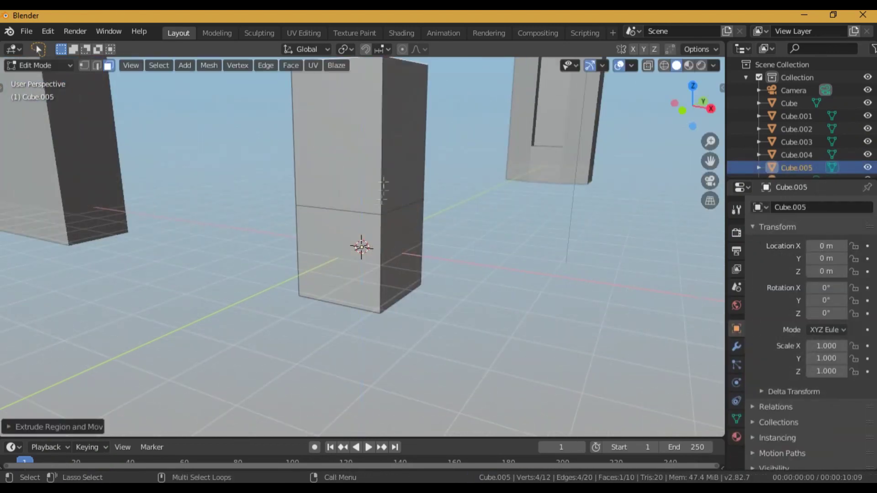
pyautogui.scroll(-2, 409, 215)
pyautogui.press('Tab')
# - Add a horizontal loop cut to the new tower and slide it close to the bottom edge
pyautogui.press('Tab')
pyautogui.hotkey('ctrl', 'r')
pyautogui.click(374, 273)
pyautogui.click(367, 297)
pyautogui.scroll(3, 356, 299)
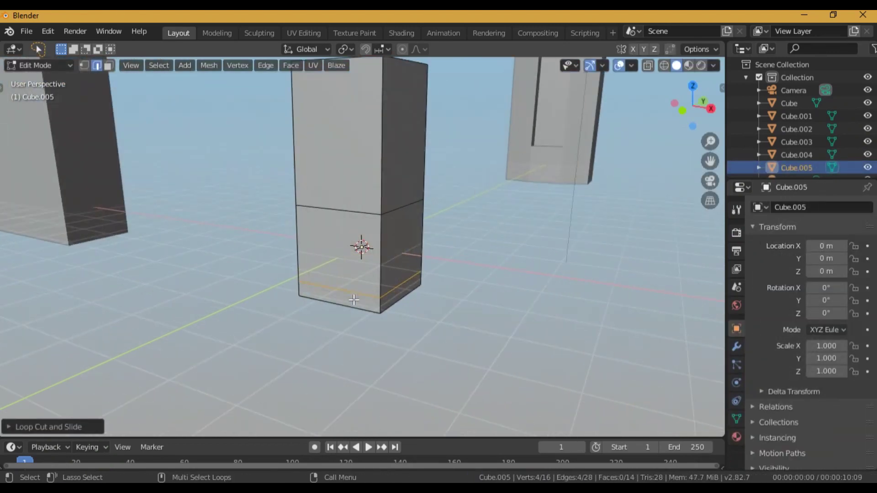
# - Select the narrow bottom faces all around the tower, extrude them, and scale them outward in X and Y into a plinth
pyautogui.press('KP_4')
pyautogui.press('KP_4')
pyautogui.press('KP_4')
pyautogui.press('KP_4')
pyautogui.press('KP_4')
pyautogui.press('KP_4')
pyautogui.keyDown('shift'); pyautogui.click(340, 298); pyautogui.keyUp('shift')
pyautogui.press('KP_4')
pyautogui.press('KP_4')
pyautogui.press('KP_4')
pyautogui.press('KP_4')
pyautogui.press('KP_4')
pyautogui.press('KP_4')
pyautogui.press('s')
pyautogui.hotkey('shift', 'z')
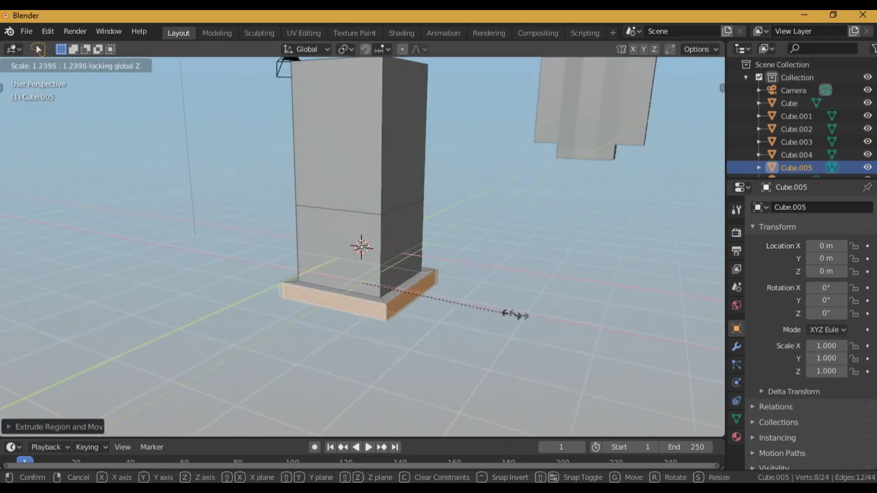
pyautogui.click(532, 316)
# - Scale the plinth's outer faces taller along Z and adjust their height along the same axis
pyautogui.scroll(-2, 511, 311)
pyautogui.press('KP_6')
pyautogui.press('KP_6')
pyautogui.press('KP_6')
pyautogui.press('KP_6')
pyautogui.press('KP_6')
pyautogui.press('KP_6')
pyautogui.press('KP_6')
pyautogui.press('KP_6')
pyautogui.press('s')
pyautogui.press('z')
pyautogui.click(525, 235)
pyautogui.press('g')
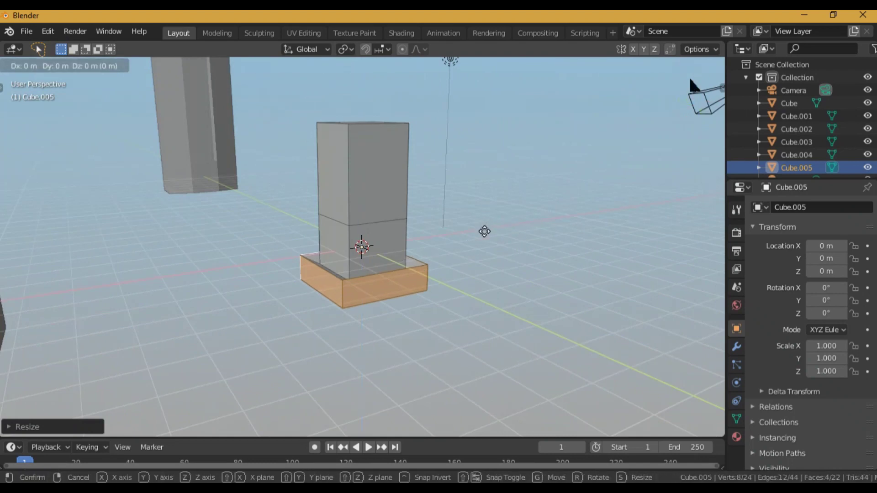
pyautogui.press('z')
pyautogui.click(475, 246)
# - Leave mesh editing and move the tower with the plinth along X, away from the origin
pyautogui.press('Tab')
pyautogui.scroll(-4, 464, 239)
pyautogui.press('g')
pyautogui.press('x')
pyautogui.click(324, 224)
# - Add another cube at the origin and open its mesh for editing
pyautogui.hotkey('shift', 'a')
pyautogui.click(390, 242)
pyautogui.scroll(4, 391, 242)
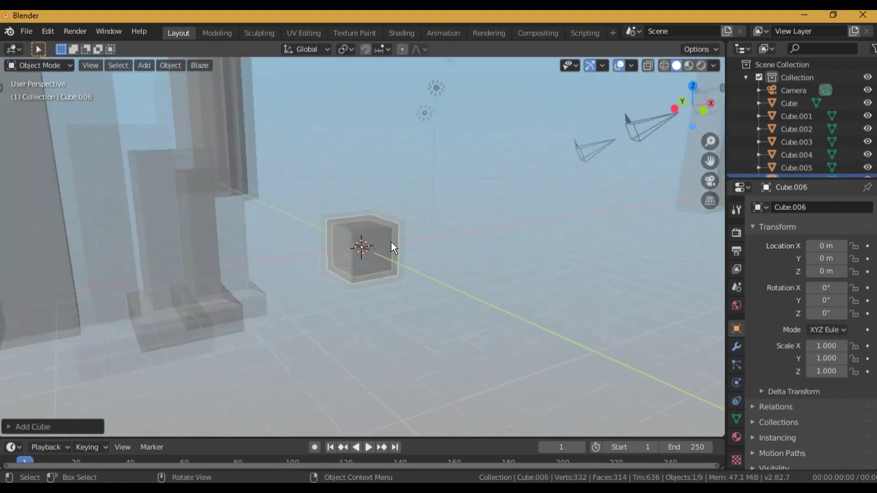
pyautogui.press('Tab')
# - Raise the cube's top face along Z and bevel the edges around it
pyautogui.click(367, 207)
pyautogui.press('g')
pyautogui.press('z')
pyautogui.click(376, 191)
pyautogui.hotkey('ctrl', 'b')
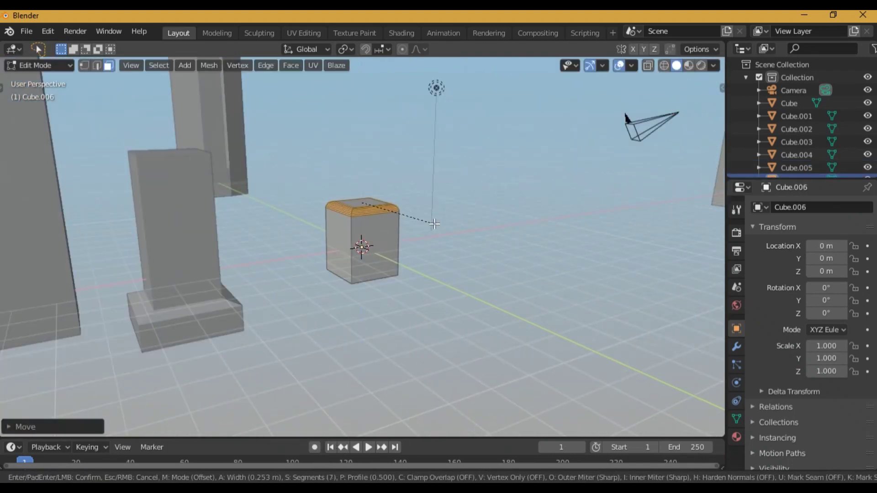
# - Move the bevelled block away from the origin as a whole object and add another cube, opened for mesh editing
pyautogui.press('Tab')
pyautogui.press('g')
pyautogui.click(320, 149)
pyautogui.hotkey('shift', 'a')
pyautogui.click(361, 166)
pyautogui.press('Tab')
pyautogui.click(379, 224)
pyautogui.press('e')
pyautogui.click(378, 139)
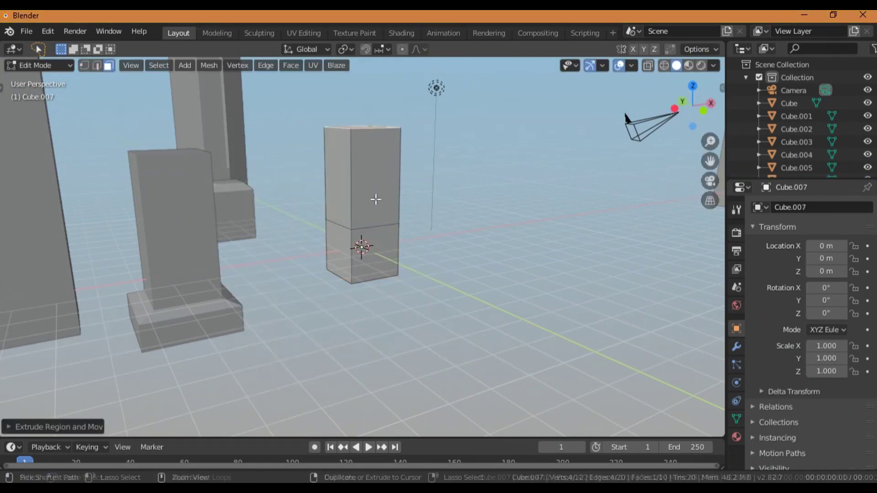
pyautogui.hotkey('ctrl', 'z')
pyautogui.hotkey('ctrl', 'z')
# - Bevel the new cube's four vertical edges and extrude its top face upward into a tall octagonal tower
pyautogui.moveTo(329, 245); pyautogui.dragTo(428, 242, button='middle')
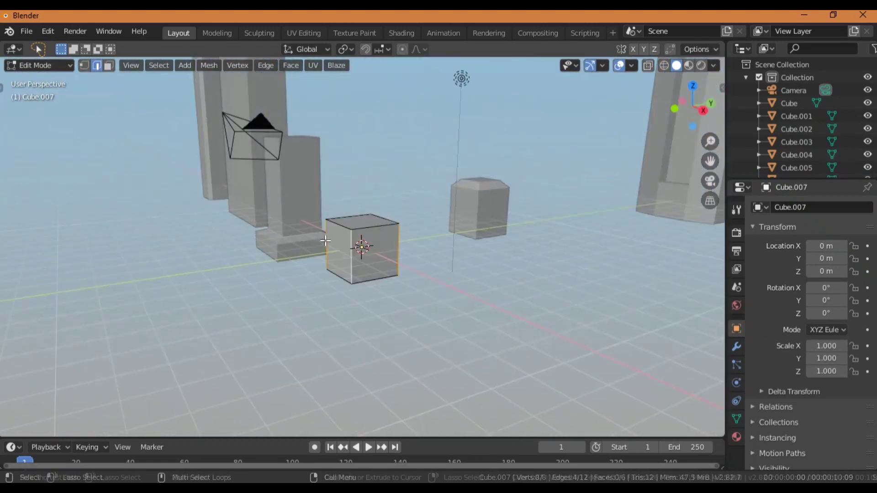
pyautogui.hotkey('ctrl', 'b')
pyautogui.click(392, 257)
pyautogui.press('3')
pyautogui.click(367, 221)
pyautogui.press('e')
pyautogui.click(370, 94)
pyautogui.scroll(-3, 370, 95)
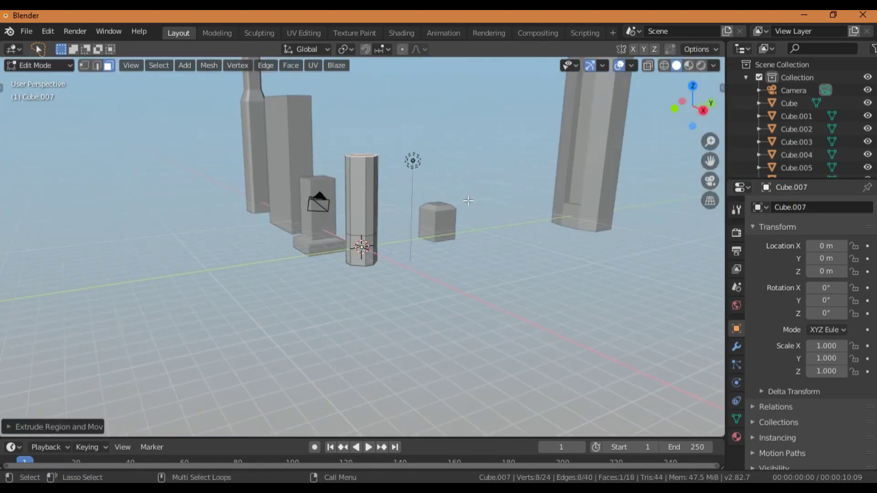
# - Move the octagonal tower along Y to about -14.2 m and add another cube at the origin
pyautogui.press('Tab')
pyautogui.press('g')
pyautogui.press('x')
pyautogui.press('y')
pyautogui.click(280, 226)
pyautogui.hotkey('shift', 'a')
pyautogui.moveTo(279, 220)
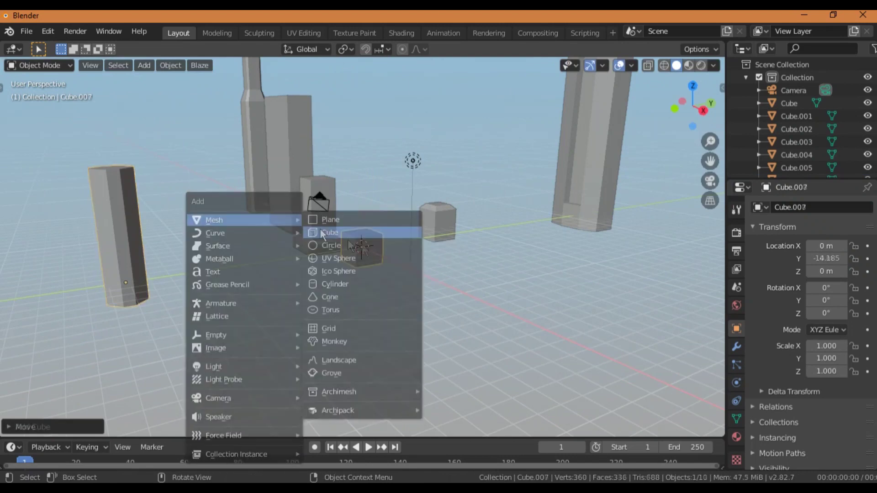
pyautogui.click(333, 233)
# - Extrude the cube's top face upward, scale it inward into a tapered roof, and extrude it up once more
pyautogui.scroll(6, 365, 269)
pyautogui.press('Tab')
pyautogui.click(368, 185)
pyautogui.press('e')
pyautogui.click(442, 135)
pyautogui.press('s')
pyautogui.click(413, 129)
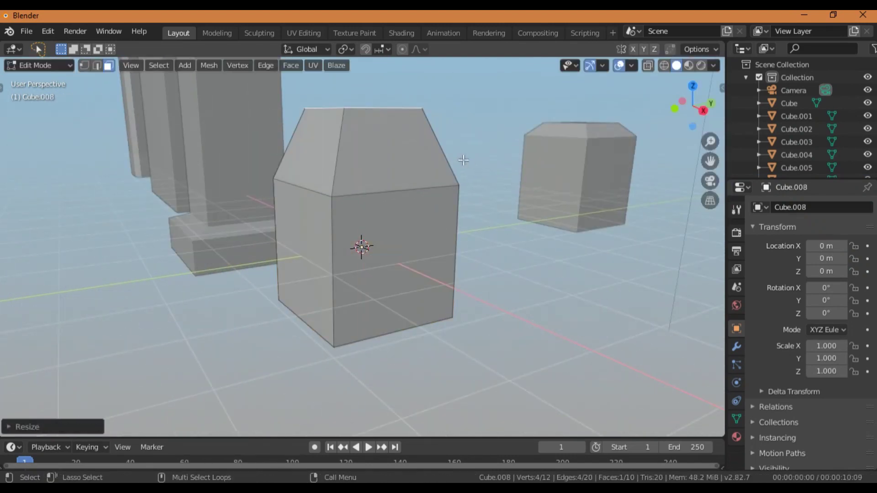
pyautogui.press('e')
pyautogui.click(413, 93)
pyautogui.scroll(-4, 413, 94)
# - Leave mesh editing and move the building with the tapered roof along X, away from the origin
pyautogui.press('Tab')
pyautogui.press('g')
pyautogui.press('x')
pyautogui.hotkey('shift', 'a')
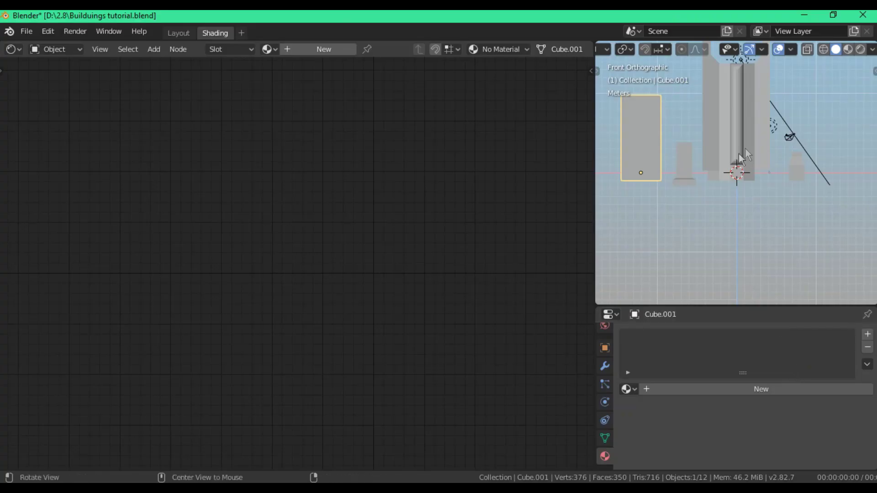
# - In the octagonal tower's Builduing 1 material, add an Image Texture node feeding the Principled BSDF's base color
pyautogui.scroll(-3, 653, 183)
pyautogui.moveTo(653, 182); pyautogui.dragTo(610, 179, button='middle')
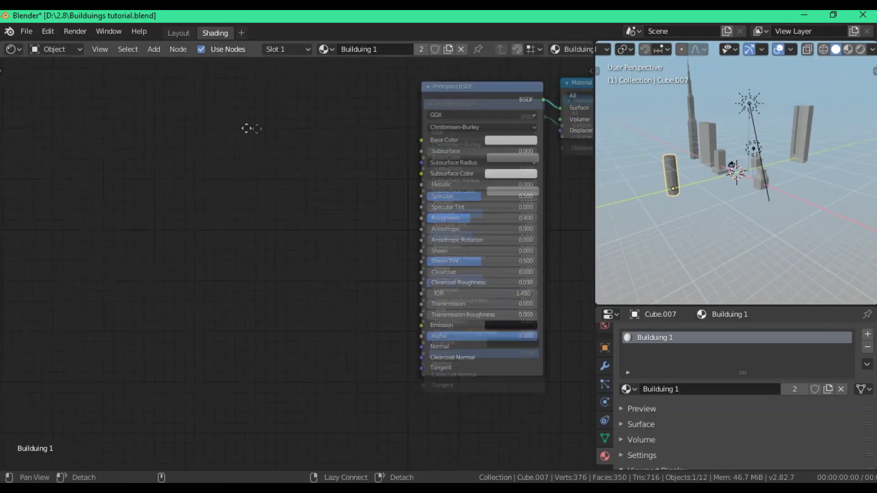
pyautogui.hotkey('shift', 'a')
pyautogui.moveTo(199, 227)
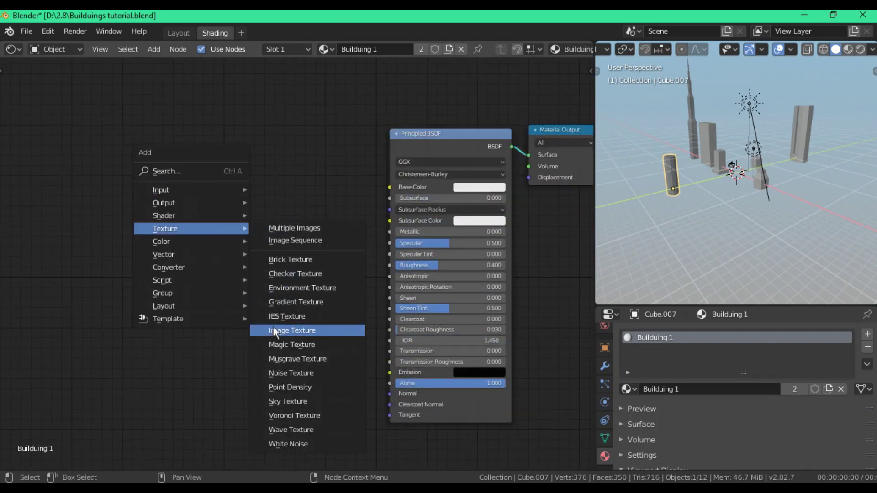
pyautogui.click(292, 331)
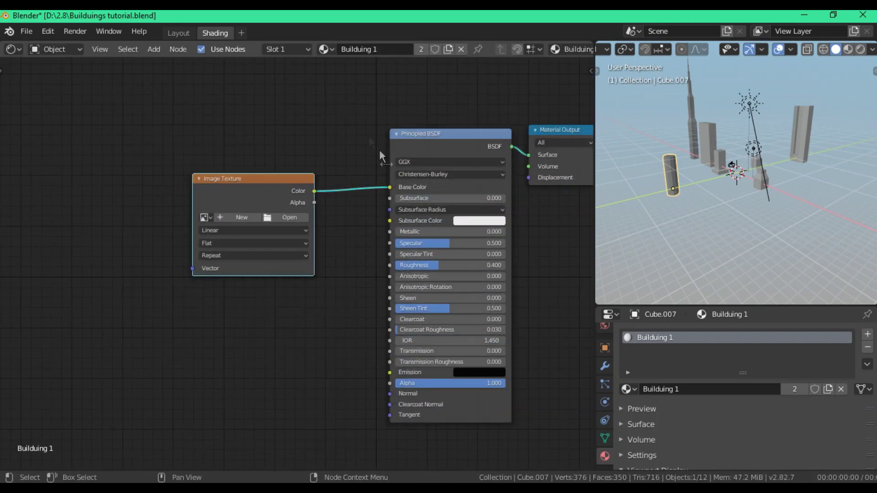
# - Load the night window image TexturesCom_HignjhRiseNight0062_M.jpg from the building textures folder into the Image Texture node
pyautogui.click(290, 218)
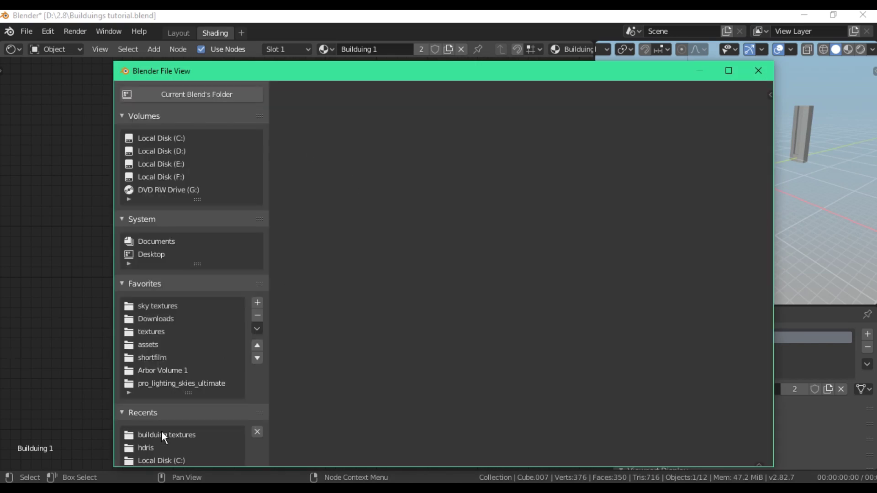
pyautogui.click(163, 435)
pyautogui.scroll(-2, 457, 197)
pyautogui.scroll(-2, 588, 208)
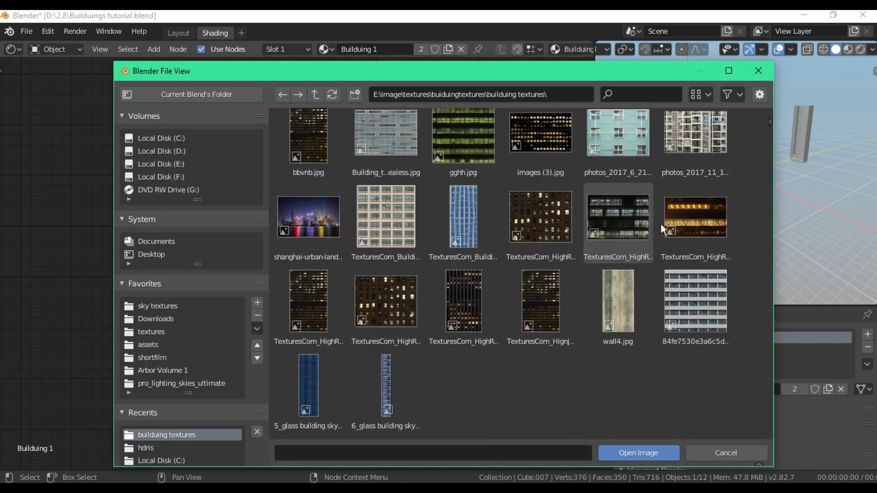
pyautogui.click(546, 299)
pyautogui.click(620, 452)
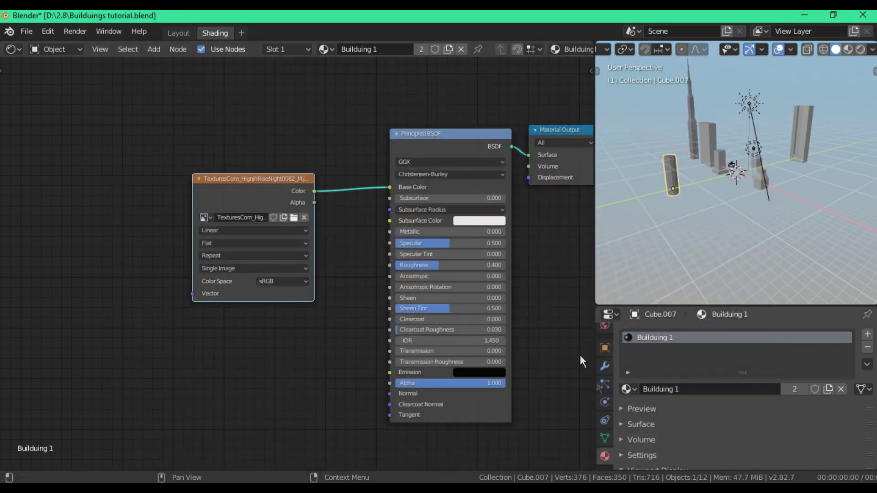
# - Switch the Principled BSDF to an Emission shader and add Texture Coordinate and Mapping nodes to the image texture
pyautogui.click(380, 146)
pyautogui.moveTo(494, 139); pyautogui.dragTo(592, 126)
pyautogui.moveTo(387, 145); pyautogui.dragTo(330, 139)
pyautogui.hotkey('shift', 's')
pyautogui.moveTo(384, 191)
pyautogui.click(433, 254)
pyautogui.moveTo(170, 193); pyautogui.dragTo(91, 160)
pyautogui.hotkey('ctrl', 't')
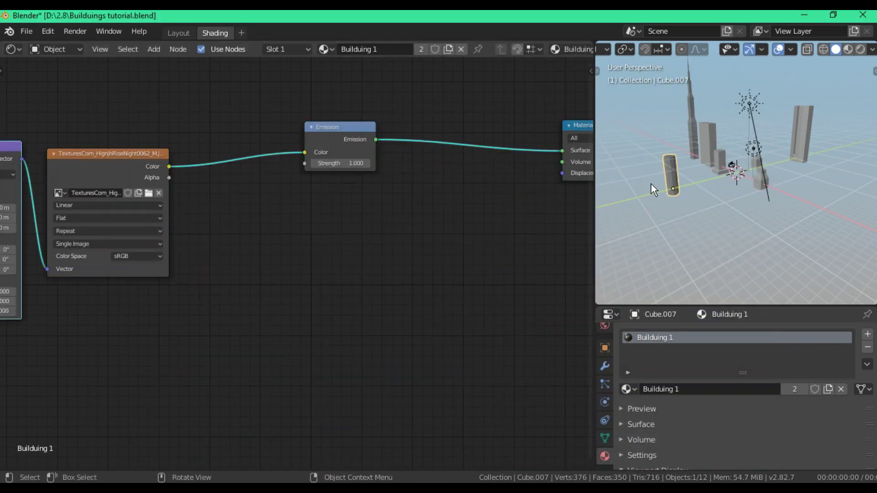
# - Isolate the octagonal tower in front view and adjust the height of its top along Z
pyautogui.press('KP_Divide')
pyautogui.press('KP_1')
pyautogui.scroll(1, 731, 171)
pyautogui.press('Tab')
pyautogui.press('g')
pyautogui.press('z')
pyautogui.click(748, 173)
# - Unwrap the whole tower with Smart UV Project at a 66 angle limit and show it in rendered shading
pyautogui.press('u')
pyautogui.click(726, 208)
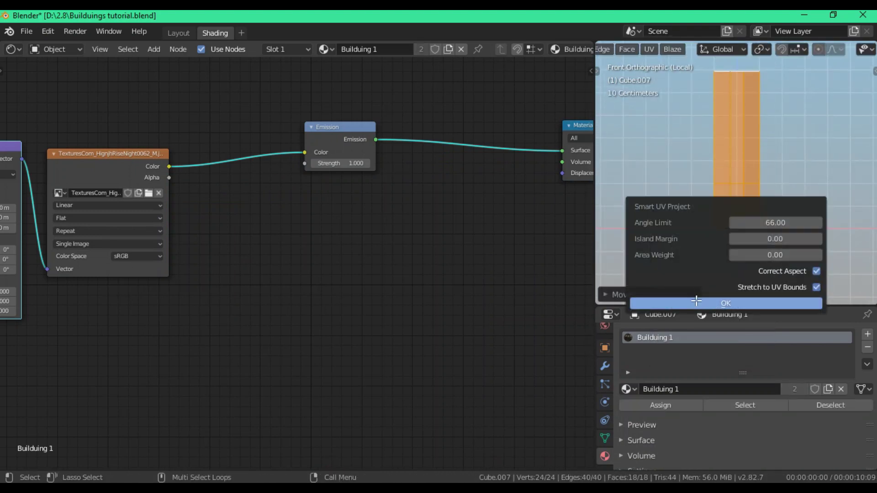
pyautogui.click(696, 301)
pyautogui.press('Tab')
pyautogui.press('z')
pyautogui.click(698, 168)
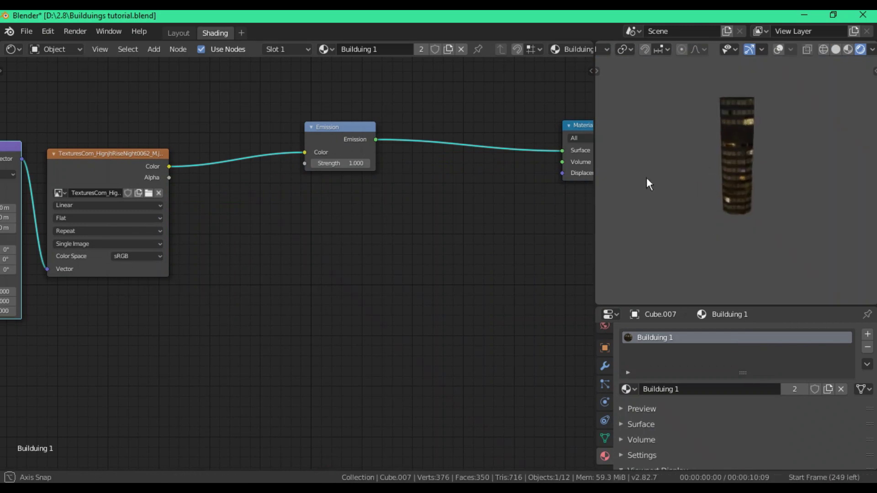
# - Add a Glossy BSDF and a Mix Shader before the material output, mixing the glossy shader with the Emission
pyautogui.scroll(2, 358, 180)
pyautogui.hotkey('shift', 'a')
pyautogui.click(423, 227)
pyautogui.click(351, 158)
pyautogui.hotkey('shift', 'a')
pyautogui.click(411, 280)
pyautogui.click(529, 95)
pyautogui.moveTo(405, 174); pyautogui.dragTo(490, 146)
# - Add a ColorRamp node below the shaders and feed it from the image texture's color
pyautogui.hotkey('shift', 'a')
pyautogui.click(339, 323)
pyautogui.write('color')
pyautogui.click(365, 358)
pyautogui.click(376, 271)
pyautogui.moveTo(122, 131); pyautogui.dragTo(301, 213)
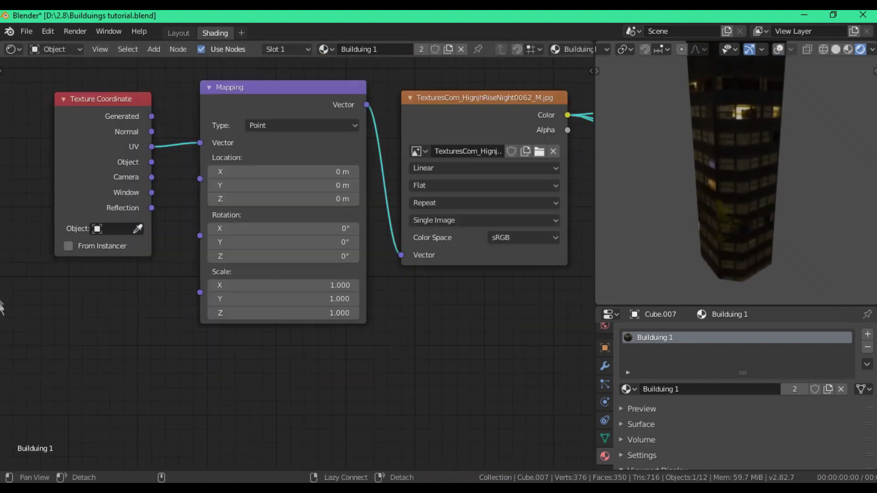
# - Set the Mapping node's scale to 5 in both X and Y
pyautogui.click(286, 286)
pyautogui.write('5')
pyautogui.press('Return')
pyautogui.click(289, 301)
pyautogui.write('5')
pyautogui.press('Return')
# - Connect the ColorRamp's color to the Mix Shader's factor and preview the ramp output on the tower
pyautogui.scroll(-3, 749, 219)
pyautogui.moveTo(749, 217); pyautogui.dragTo(756, 229, button='middle')
pyautogui.moveTo(579, 297); pyautogui.dragTo(0, 322, button='middle')
pyautogui.moveTo(344, 307); pyautogui.dragTo(291, 141)
pyautogui.keyDown('ctrl'); pyautogui.keyDown('shift'); pyautogui.click(281, 324); pyautogui.keyUp('shift'); pyautogui.keyUp('ctrl')
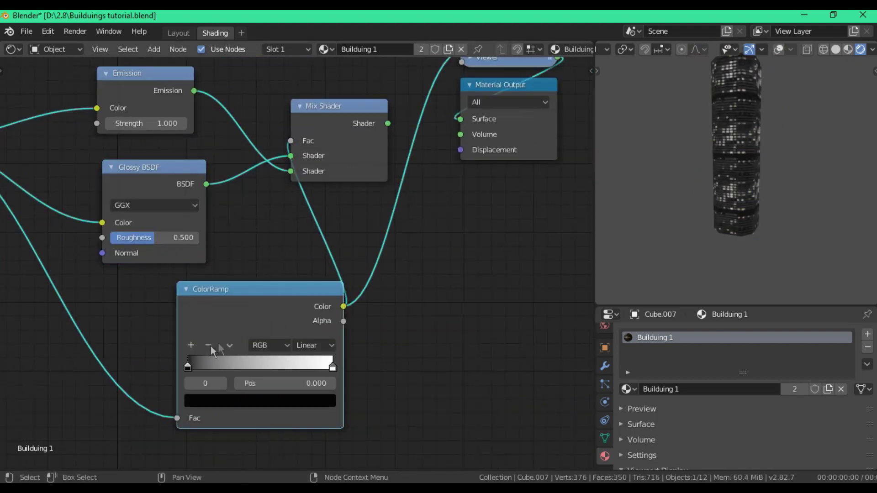
# - Tighten the ColorRamp's stops with black at about 0.03, and reconnect the Mix Shader to the material output
pyautogui.moveTo(332, 366); pyautogui.dragTo(302, 366)
pyautogui.moveTo(188, 366); pyautogui.dragTo(190, 364)
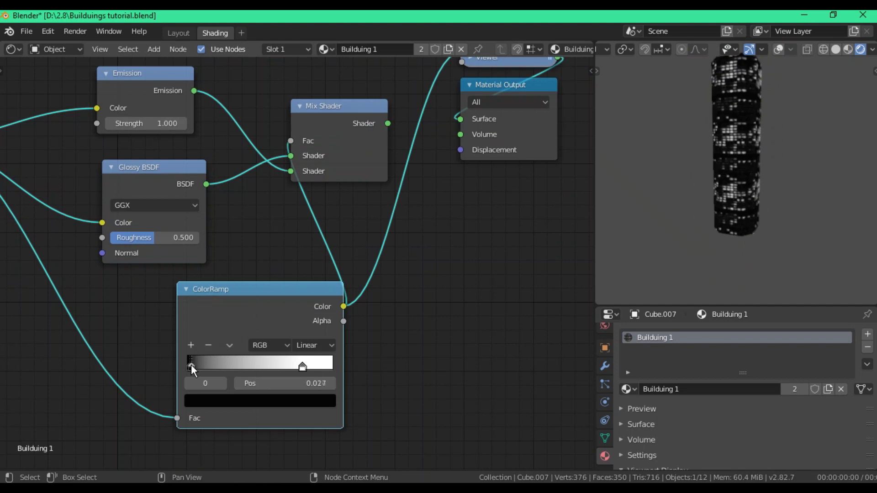
pyautogui.keyDown('ctrl'); pyautogui.keyDown('shift'); pyautogui.click(348, 163); pyautogui.keyUp('shift'); pyautogui.keyUp('ctrl')
pyautogui.moveTo(350, 163); pyautogui.dragTo(374, 166)
# - Set the Emission strength to 10 and lower the Glossy BSDF's roughness to 0.154
pyautogui.moveTo(147, 124); pyautogui.dragTo(219, 124)
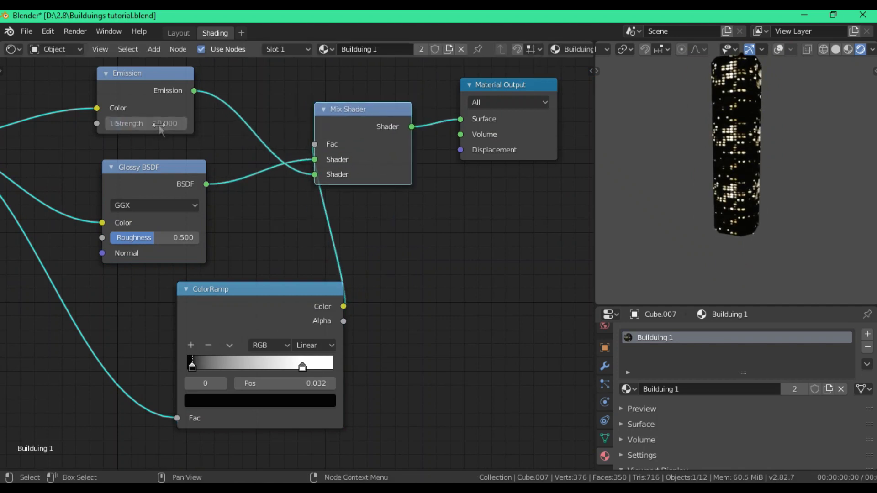
pyautogui.moveTo(145, 237); pyautogui.dragTo(124, 237)
# - Set the ColorRamp's interpolation to B-Spline, shift its white stop inward and place the black stop at 0.027
pyautogui.moveTo(681, 158); pyautogui.dragTo(750, 173, button='middle')
pyautogui.click(315, 345)
pyautogui.click(307, 406)
pyautogui.moveTo(303, 365); pyautogui.dragTo(291, 366)
pyautogui.moveTo(197, 366)
pyautogui.mouseDown()
pyautogui.moveTo(213, 366)
pyautogui.moveTo(192, 367)
pyautogui.mouseUp()
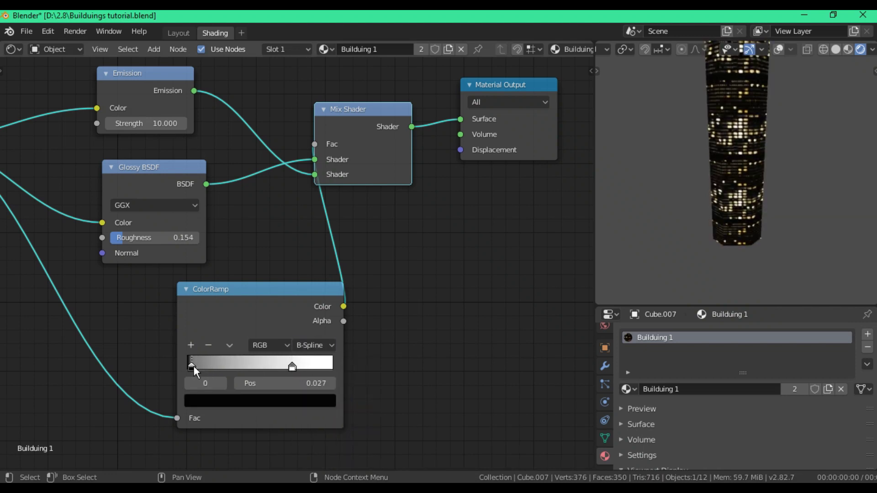
# - Leave the isolated view and check the textured tower beside the other buildings
pyautogui.scroll(4, 696, 192)
pyautogui.moveTo(696, 192); pyautogui.dragTo(638, 192, button='middle')
pyautogui.scroll(-6, 863, 131)
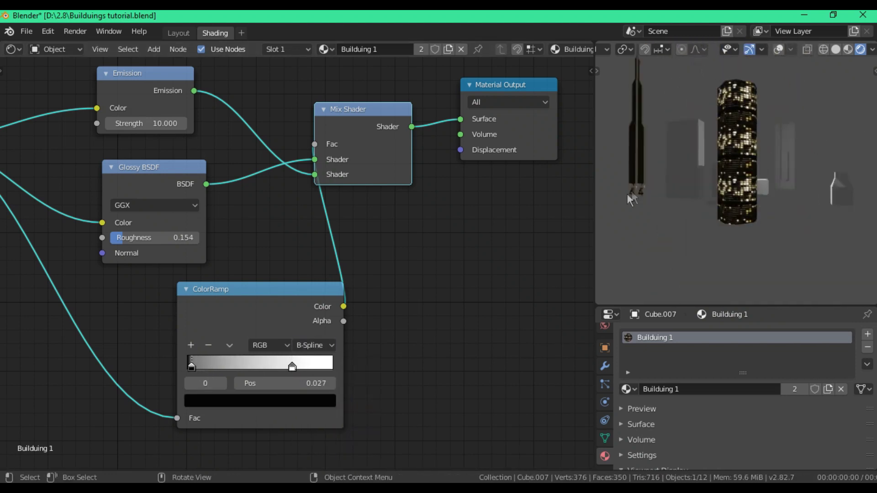
pyautogui.scroll(-4, 685, 188)
pyautogui.scroll(6, 735, 182)
# - Add a second ColorRamp fed by the image texture's color and connect it to the Glossy BSDF's roughness
pyautogui.moveTo(462, 265); pyautogui.dragTo(206, 219, button='middle')
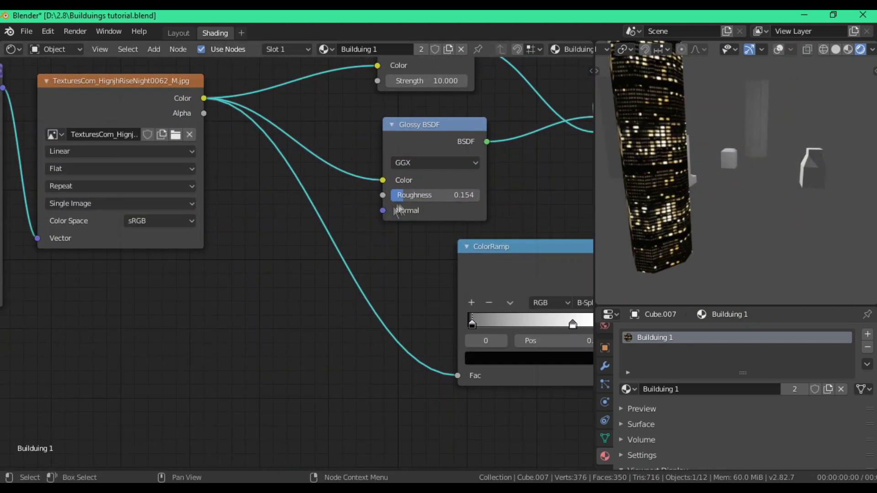
pyautogui.moveTo(405, 195); pyautogui.dragTo(407, 195)
pyautogui.hotkey('shift', 'a')
pyautogui.moveTo(246, 336)
pyautogui.click(322, 165)
pyautogui.click(186, 284)
pyautogui.moveTo(203, 99); pyautogui.dragTo(185, 420)
pyautogui.moveTo(352, 308); pyautogui.dragTo(383, 195)
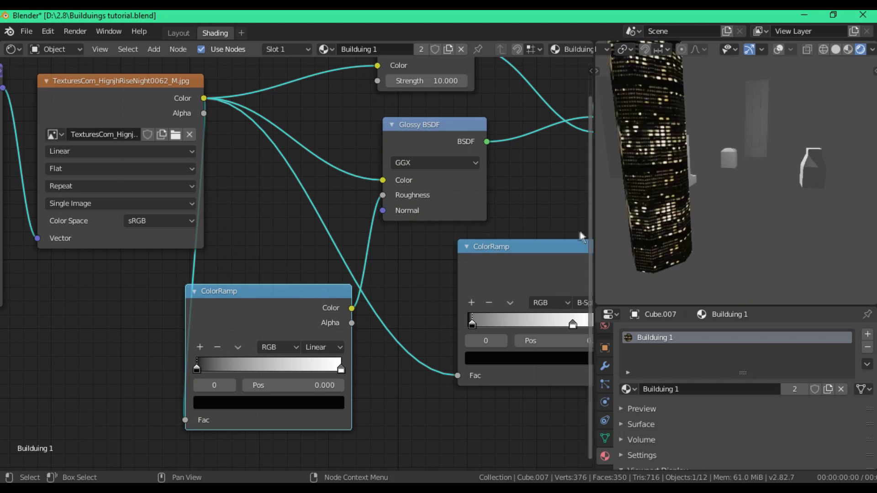
# - Move the roughness ramp's black stop toward the middle and set its white stop at 0.932
pyautogui.moveTo(643, 206); pyautogui.dragTo(708, 203, button='middle')
pyautogui.moveTo(197, 368); pyautogui.dragTo(247, 368)
pyautogui.moveTo(349, 368); pyautogui.dragTo(332, 368)
pyautogui.moveTo(631, 258); pyautogui.dragTo(673, 223, button='middle')
# - Give the tall spired tower its own copy of the material and name the copy Builduing 1
pyautogui.click(661, 122)
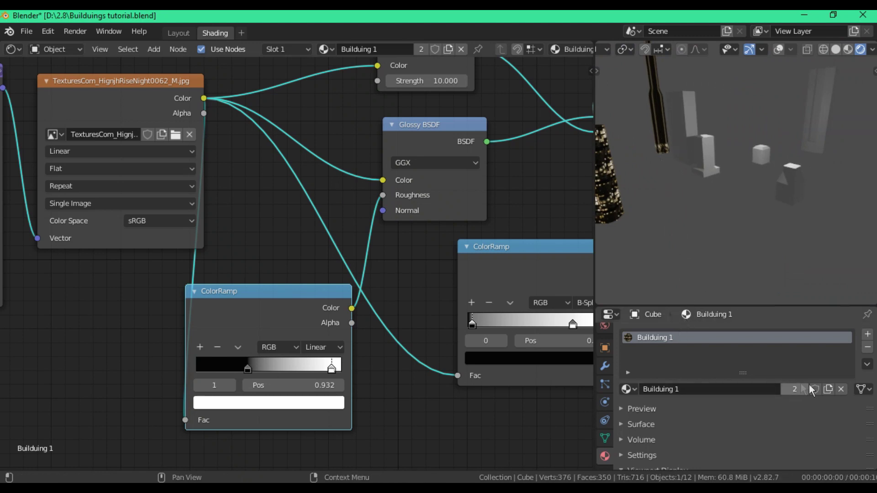
pyautogui.click(827, 389)
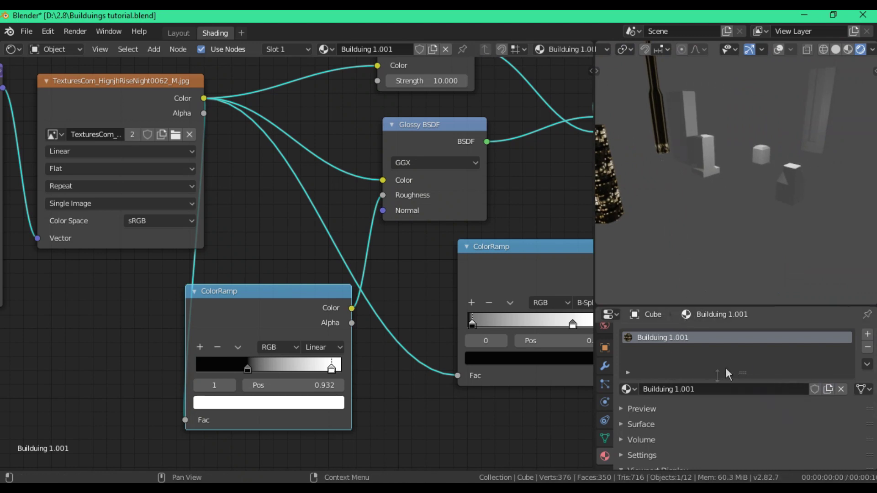
pyautogui.doubleClick(704, 388)
pyautogui.click(704, 387)
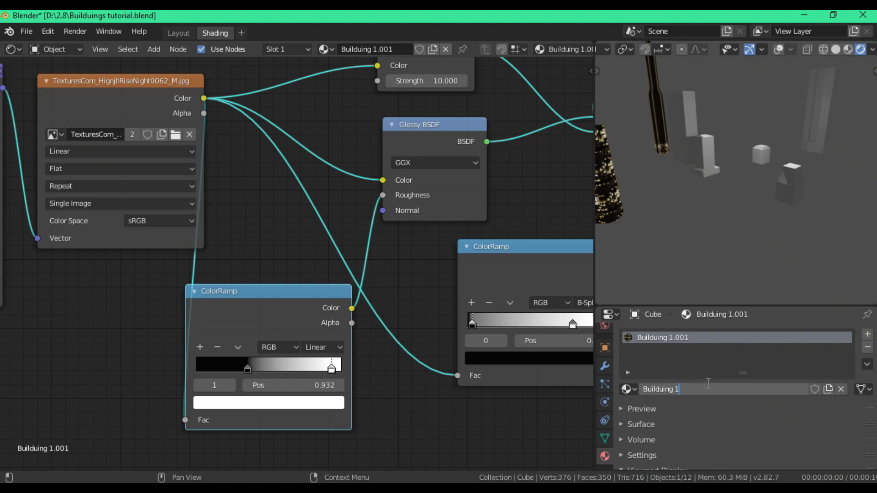
pyautogui.press('Return')
# - With the viewport overlays shown, rename the spired tower's material Builduing 2 and the octagonal tower's material Builduing 1
pyautogui.click(780, 51)
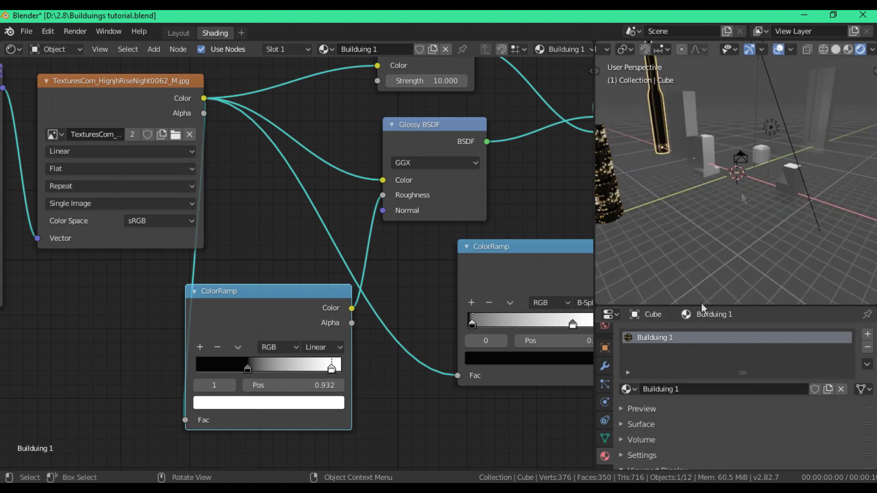
pyautogui.doubleClick(685, 389)
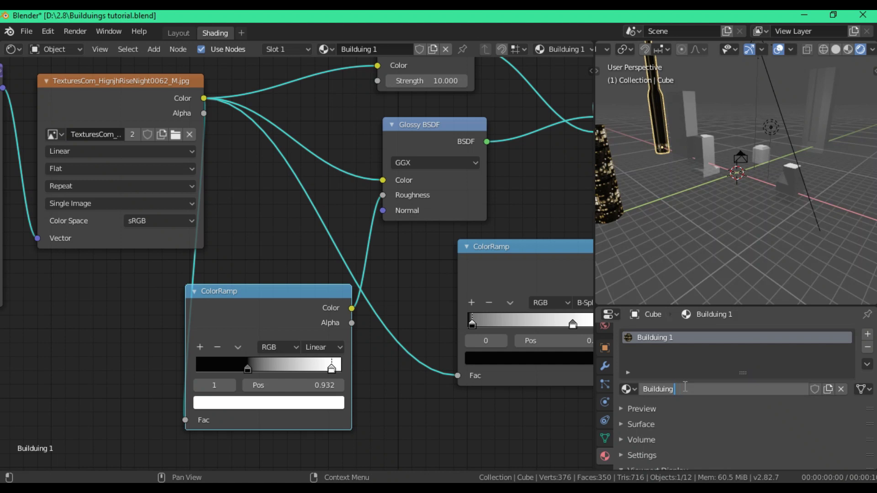
pyautogui.write('2')
pyautogui.press('Return')
pyautogui.click(609, 194)
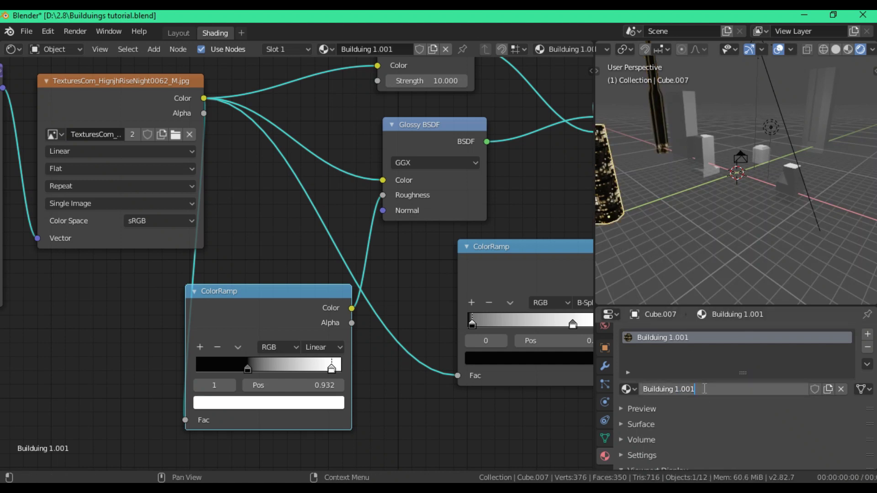
pyautogui.press('Return')
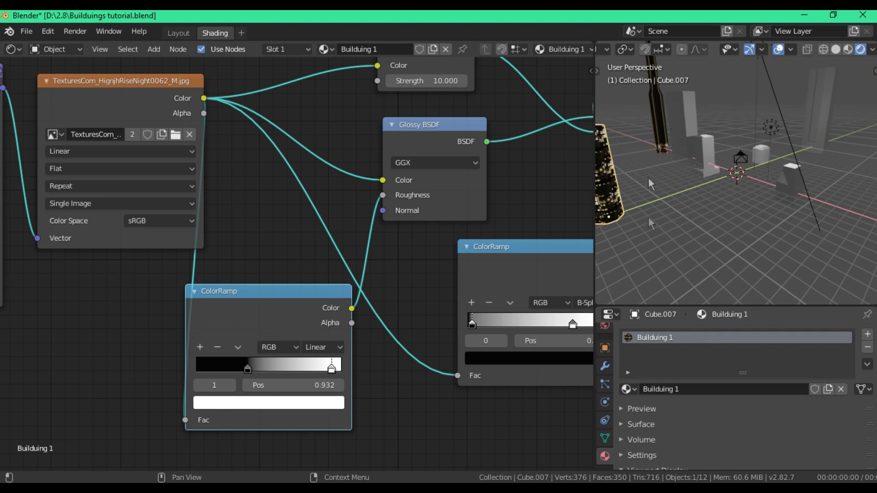
# - Replace the image in the spired tower's Builduing 2 image texture with images (3).jpg from the building textures folder
pyautogui.click(658, 119)
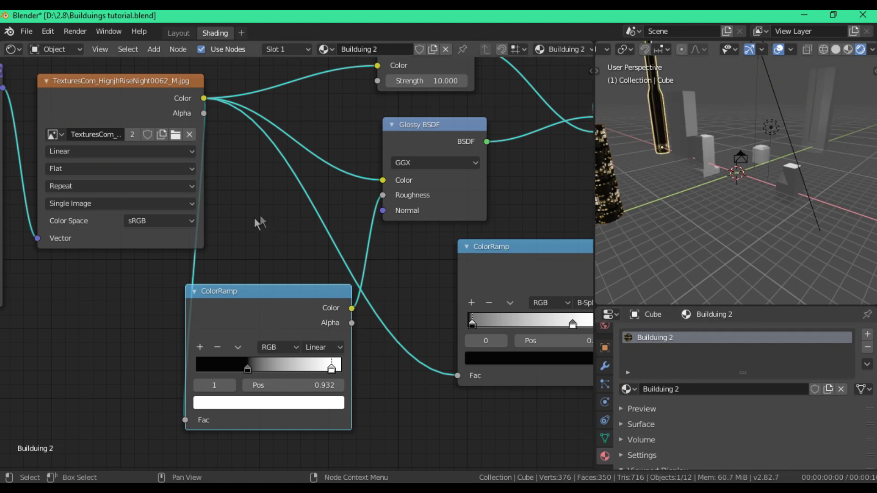
pyautogui.moveTo(283, 231); pyautogui.dragTo(411, 283, button='middle')
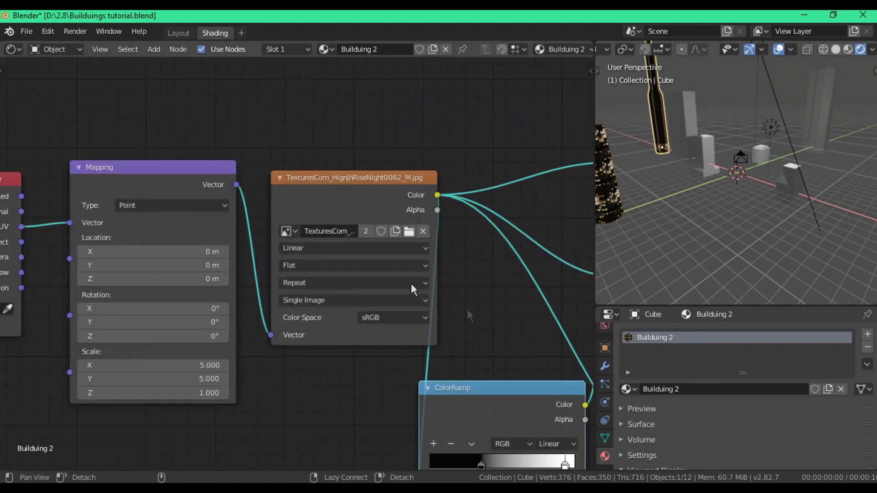
pyautogui.click(409, 231)
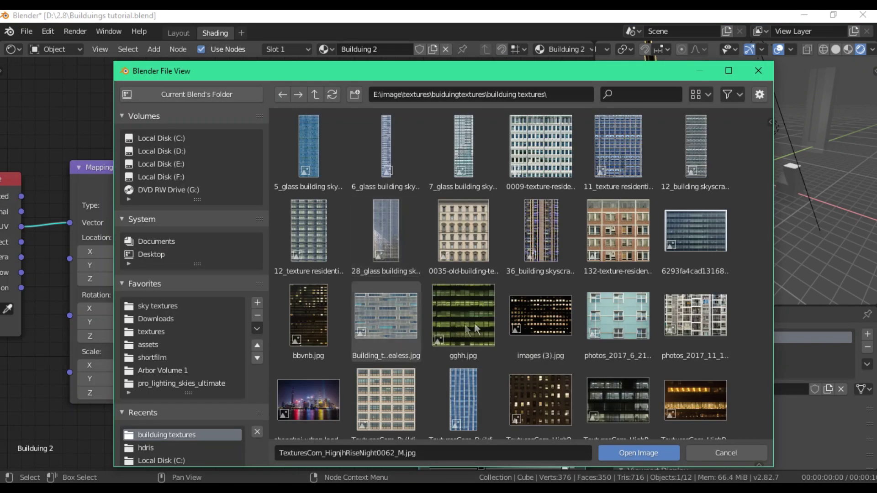
pyautogui.click(544, 311)
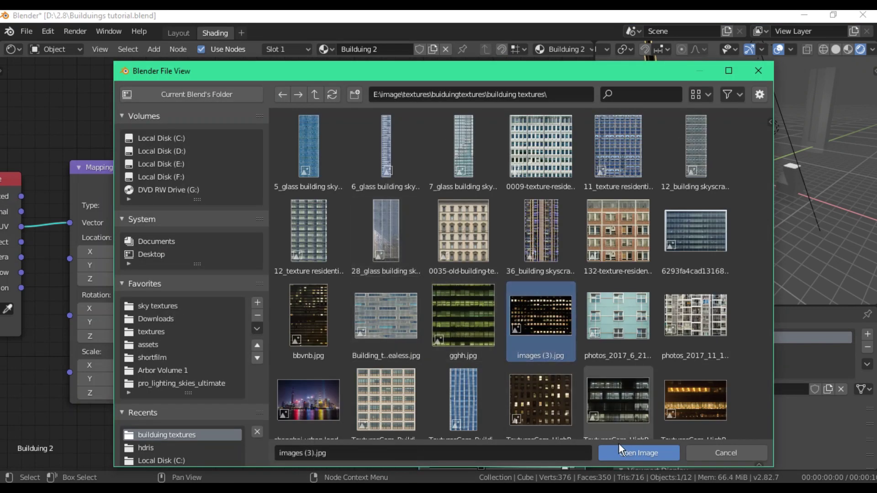
pyautogui.click(619, 451)
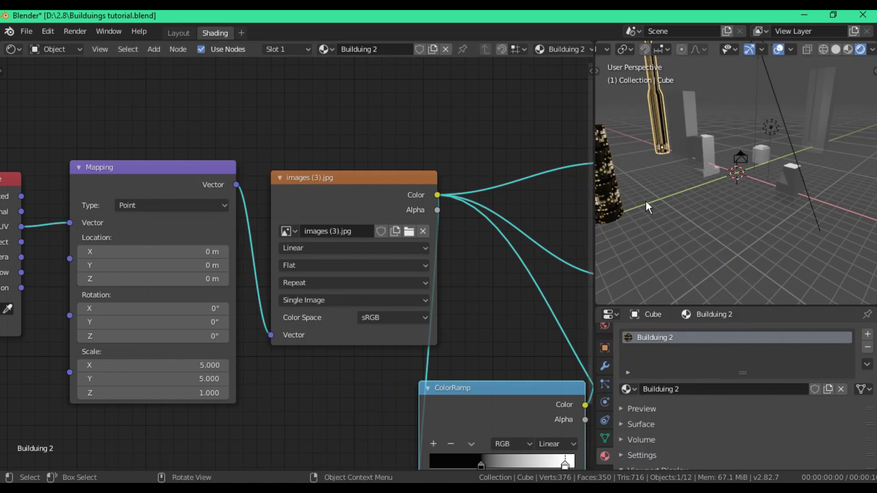
# - Unwrap the spired tower's whole mesh with Smart UV Project using the default options
pyautogui.press('KP_Decimal')
pyautogui.scroll(4, 703, 165)
pyautogui.press('Tab')
pyautogui.scroll(-2, 717, 163)
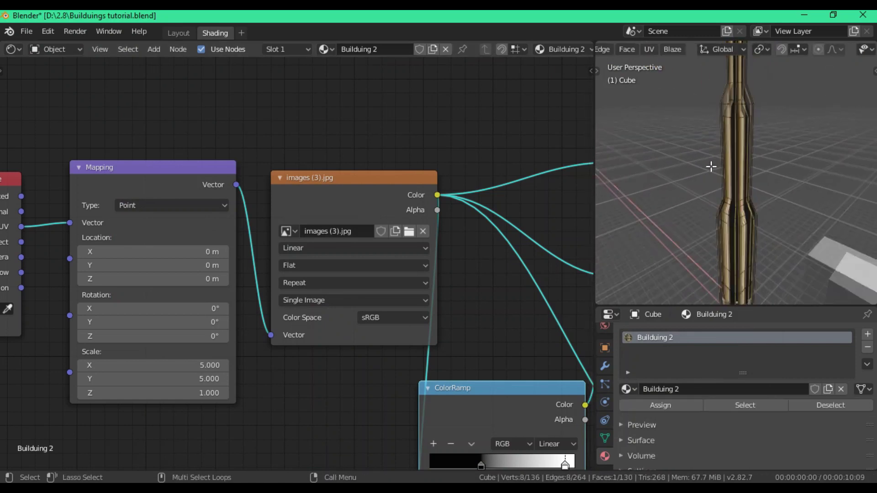
pyautogui.press('u')
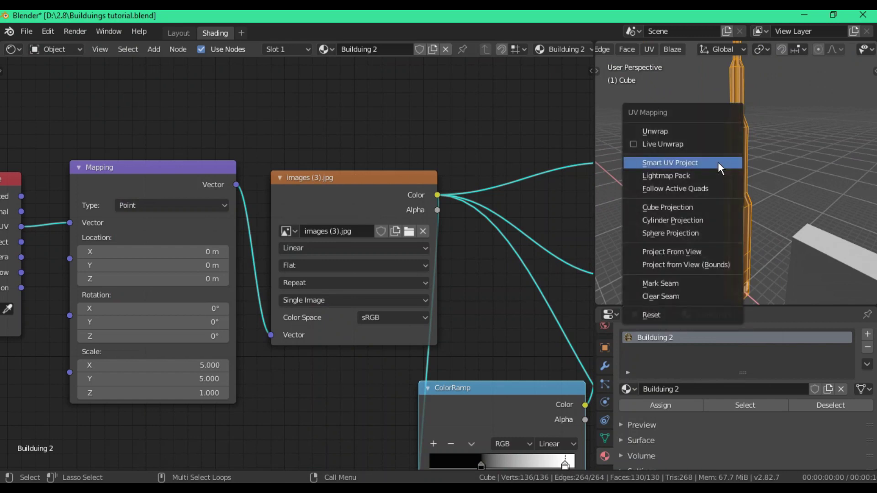
pyautogui.click(718, 162)
pyautogui.click(705, 259)
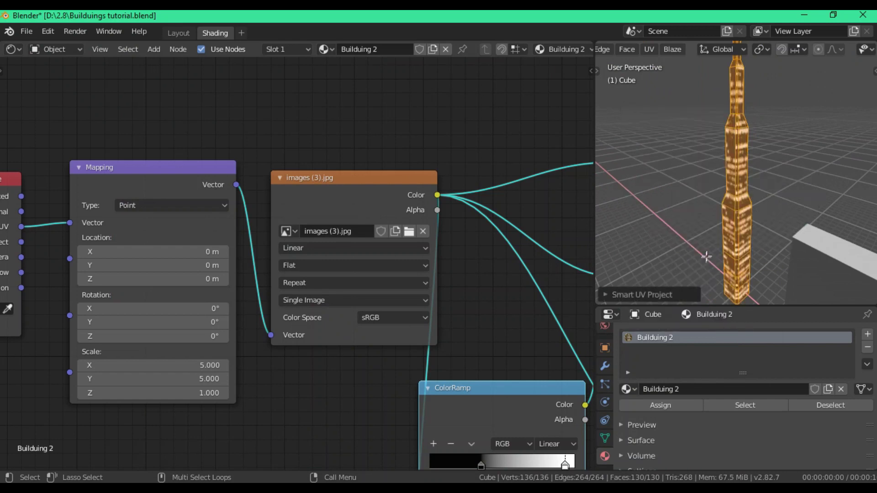
# - Return the spired tower to Object Mode and set its Mapping Y scale to 10
pyautogui.press('Tab')
pyautogui.moveTo(150, 365); pyautogui.dragTo(338, 365)
pyautogui.hotkey('ctrl', 'z')
pyautogui.click(157, 378)
pyautogui.write('10')
pyautogui.press('Return')
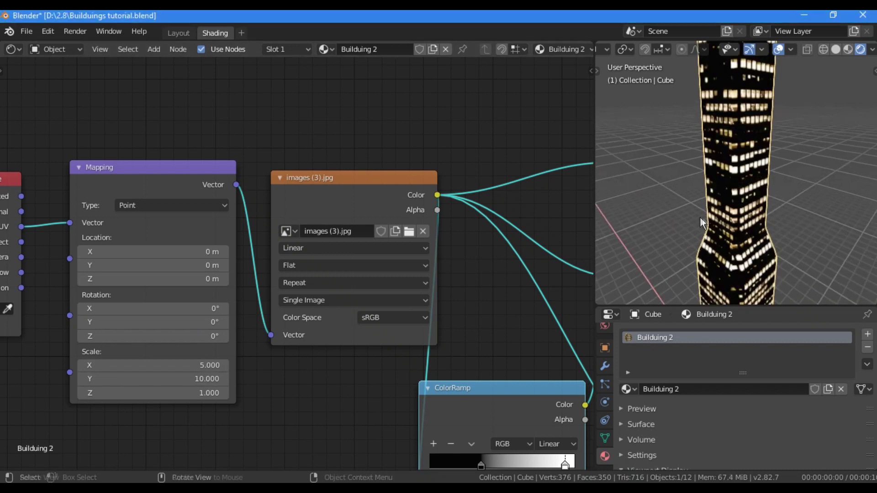
# - Set the Emission strength of the spired tower's material to 5
pyautogui.keyDown('alt'); pyautogui.moveTo(700, 222); pyautogui.dragTo(779, 255); pyautogui.keyUp('alt')
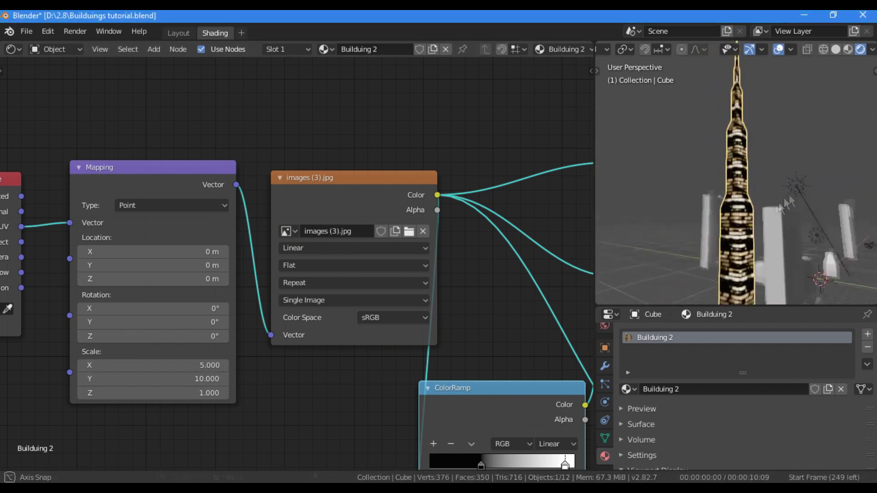
pyautogui.keyDown('alt'); pyautogui.moveTo(525, 191); pyautogui.dragTo(181, 129); pyautogui.keyUp('alt')
pyautogui.click(312, 115)
pyautogui.write('5')
pyautogui.press('Return')
# - Move the roughness ramp's black stop toward the start and the other ColorRamp's white stop slightly toward the end
pyautogui.scroll(-4, 736, 183)
pyautogui.moveTo(699, 192); pyautogui.dragTo(737, 188, button='middle')
pyautogui.moveTo(251, 282); pyautogui.dragTo(163, 226, button='middle')
pyautogui.moveTo(45, 347); pyautogui.dragTo(7, 345)
pyautogui.scroll(6, 730, 192)
pyautogui.moveTo(703, 220); pyautogui.dragTo(771, 191, button='middle')
pyautogui.moveTo(552, 90); pyautogui.dragTo(381, 215, button='middle')
pyautogui.click(521, 183)
pyautogui.click(347, 215)
pyautogui.moveTo(202, 432)
pyautogui.mouseDown()
pyautogui.moveTo(276, 425)
pyautogui.moveTo(219, 427)
pyautogui.mouseUp()
# - Unwrap the rectangular block tower beside the spired tower with Smart UV Project and return to Object Mode
pyautogui.scroll(-2, 372, 327)
pyautogui.scroll(-4, 711, 250)
pyautogui.click(770, 236)
pyautogui.press('Tab')
pyautogui.press('u')
pyautogui.click(766, 222)
pyautogui.click(758, 333)
pyautogui.press('Tab')
# - Give the block tower its own copy of the Builduing 1 material and name the copy Builduing 3
pyautogui.click(627, 388)
pyautogui.click(672, 259)
pyautogui.click(825, 389)
pyautogui.click(702, 389)
pyautogui.click(703, 389)
pyautogui.press('BackSpace')
pyautogui.press('BackSpace')
pyautogui.press('BackSpace')
pyautogui.press('BackSpace')
pyautogui.press('BackSpace')
pyautogui.write('3')
pyautogui.press('Return')
# - Open an image from the building textures folder for the Builduing 3 material's image texture
pyautogui.moveTo(352, 325); pyautogui.dragTo(703, 251, button='middle')
pyautogui.scroll(4, 266, 270)
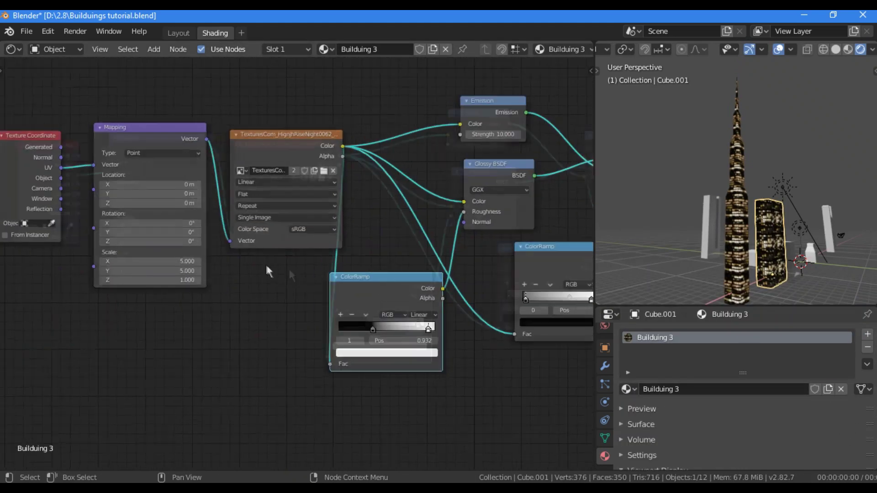
pyautogui.moveTo(266, 270); pyautogui.dragTo(257, 341, button='middle')
pyautogui.click(321, 218)
pyautogui.scroll(-2, 503, 338)
pyautogui.click(569, 331)
pyautogui.doubleClick(570, 338)
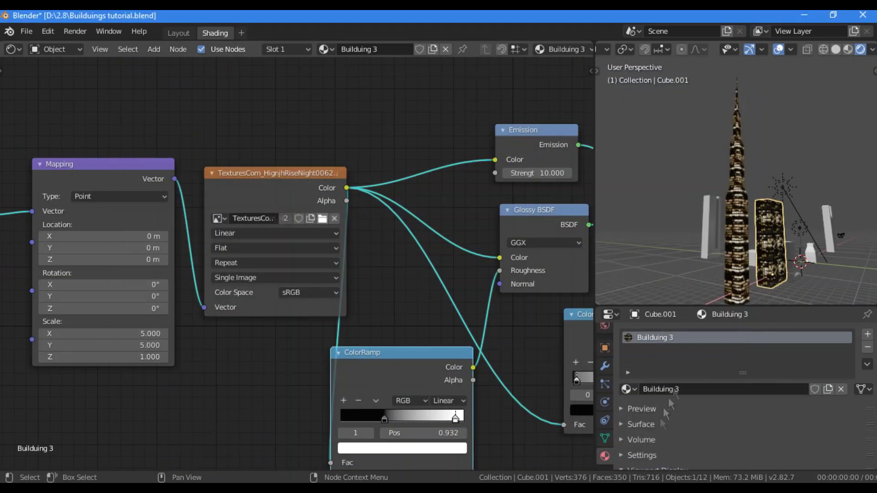
# - Look over the textured skyscrapers from several angles and distances
pyautogui.scroll(6, 746, 253)
pyautogui.moveTo(732, 206); pyautogui.dragTo(665, 211, button='middle')
pyautogui.scroll(-6, 758, 160)
pyautogui.scroll(-4, 703, 196)
pyautogui.moveTo(718, 194); pyautogui.dragTo(840, 201, button='middle')
pyautogui.scroll(4, 739, 201)
pyautogui.moveTo(689, 203); pyautogui.dragTo(733, 205, button='middle')
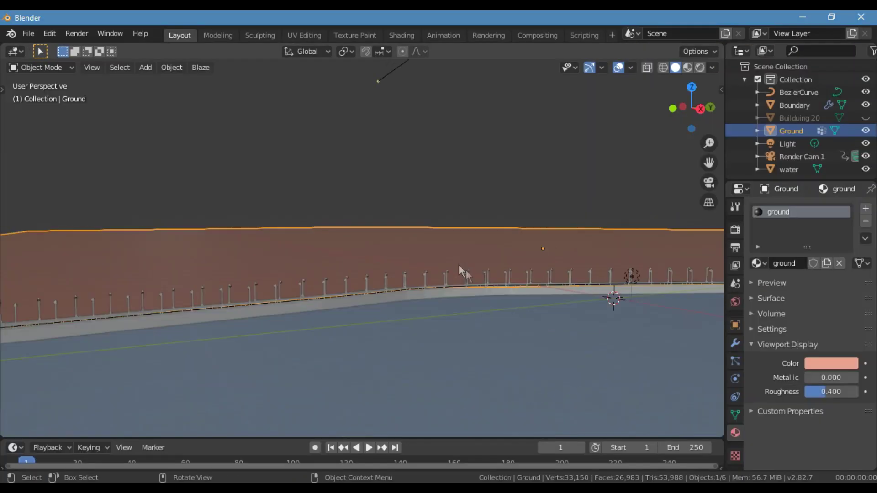
# - Add a particle system to the Ground object, set its type to Hair and enable the advanced options
pyautogui.moveTo(413, 272)
pyautogui.mouseDown(button='middle')
pyautogui.moveTo(391, 290)
pyautogui.moveTo(382, 280)
pyautogui.moveTo(401, 260)
pyautogui.mouseUp(button='middle')
pyautogui.moveTo(457, 305); pyautogui.dragTo(432, 312, button='middle')
pyautogui.click(734, 344)
pyautogui.click(732, 360)
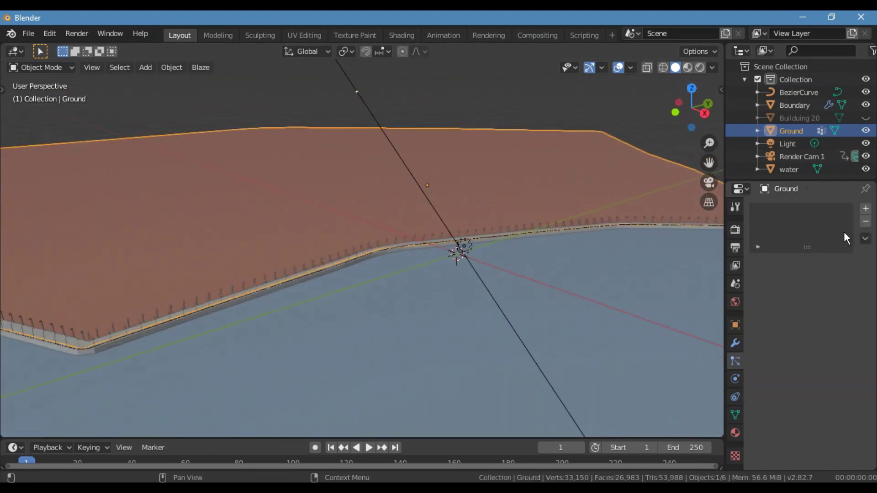
pyautogui.click(866, 209)
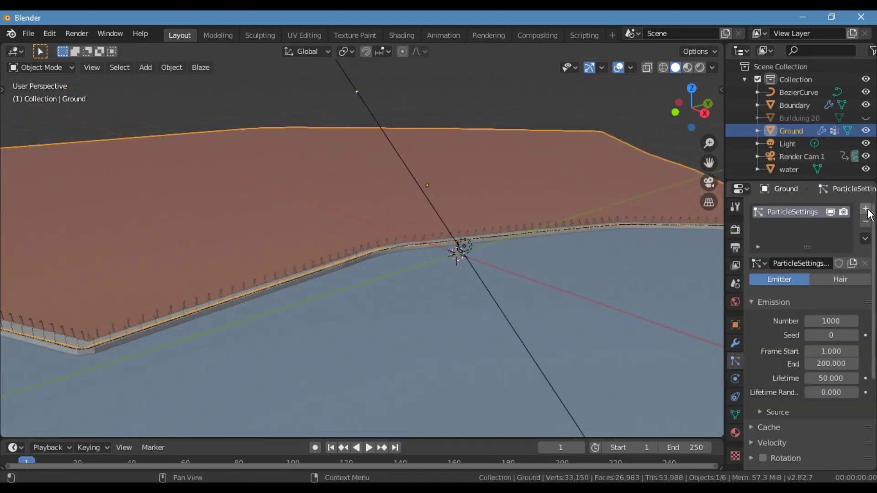
pyautogui.click(831, 278)
pyautogui.click(819, 295)
# - Enable rotation for the Ground's particles and set them to render as a Collection
pyautogui.scroll(-5, 793, 349)
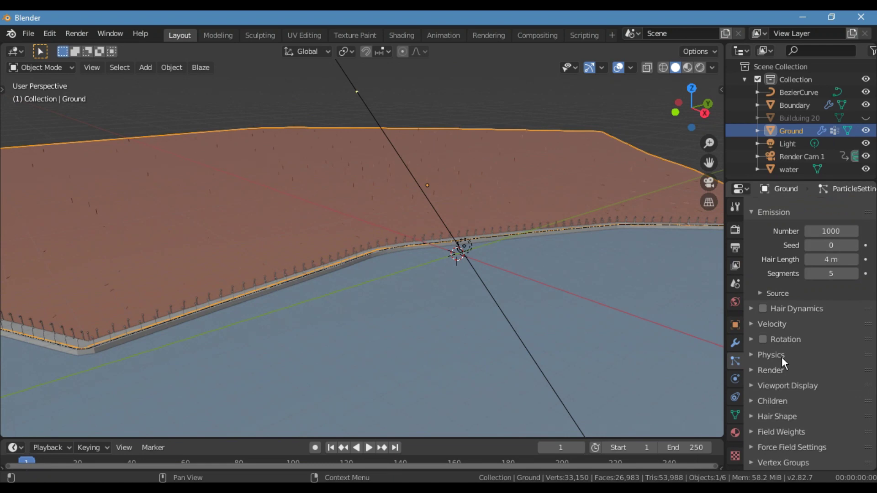
pyautogui.click(775, 341)
pyautogui.scroll(-5, 783, 349)
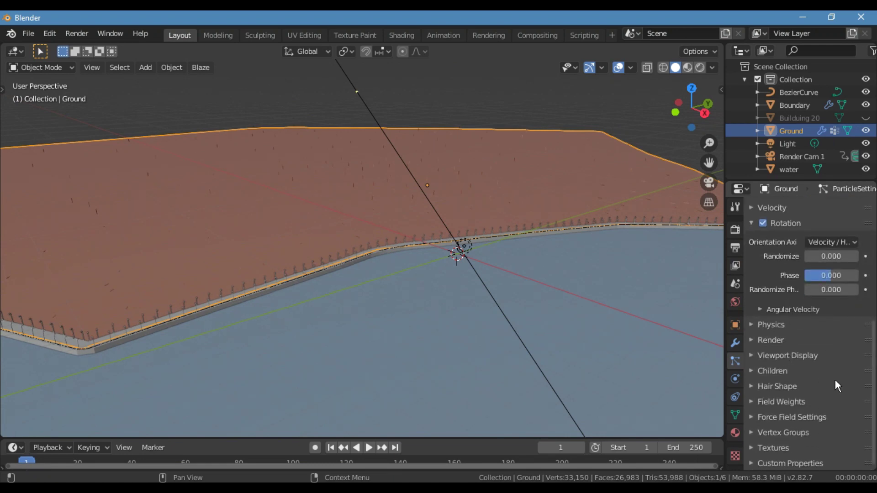
pyautogui.click(779, 341)
pyautogui.click(831, 358)
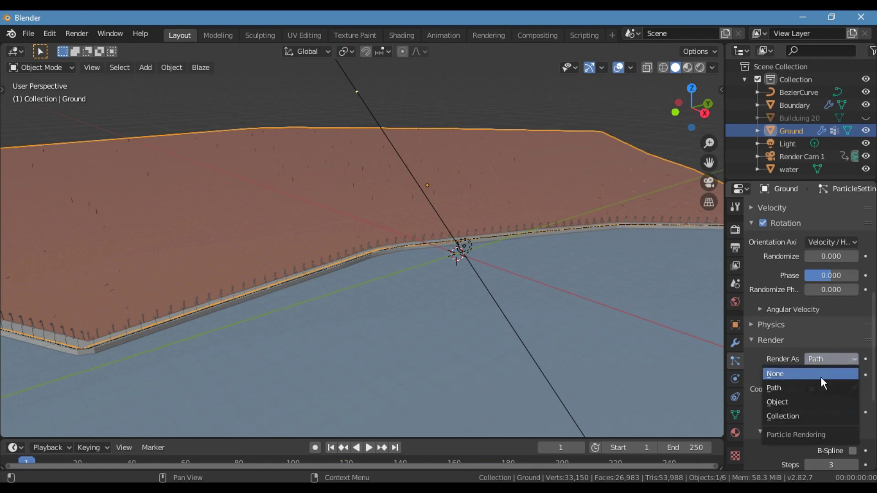
pyautogui.click(802, 415)
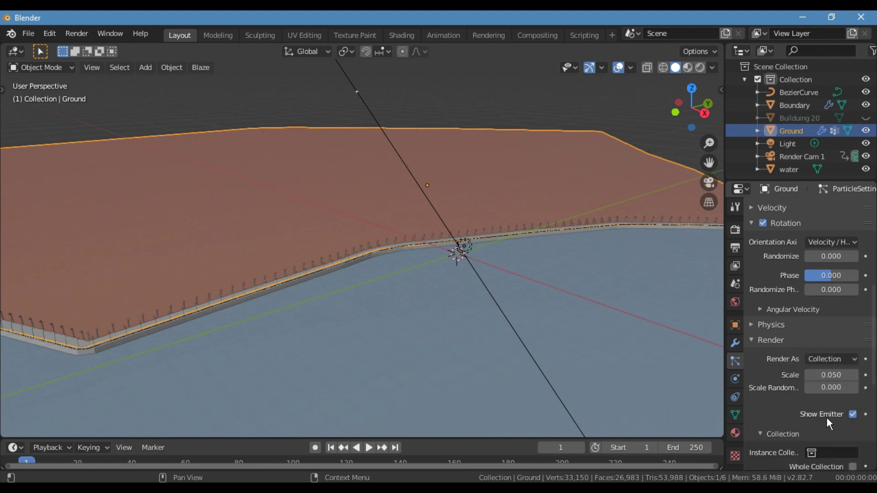
pyautogui.scroll(-3, 826, 417)
pyautogui.scroll(-1, 805, 175)
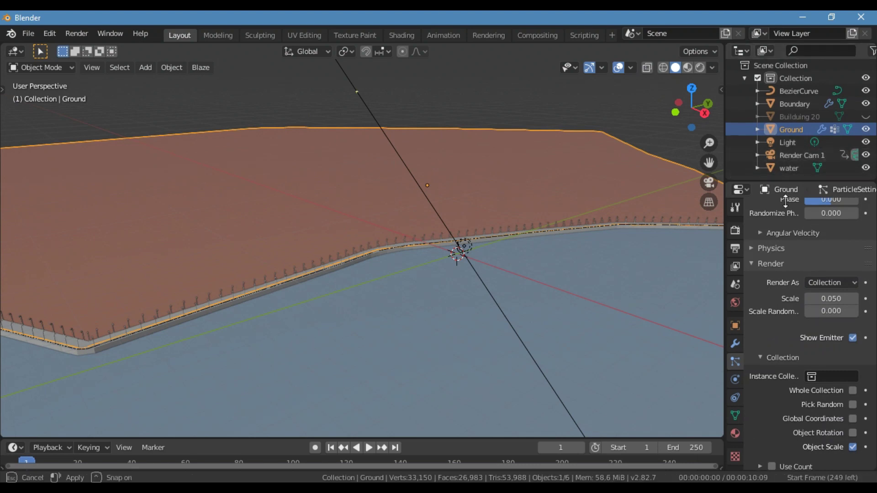
# - Create a new collection in the scene and rename it Builduings
pyautogui.moveTo(786, 182); pyautogui.dragTo(786, 295)
pyautogui.rightClick(782, 228)
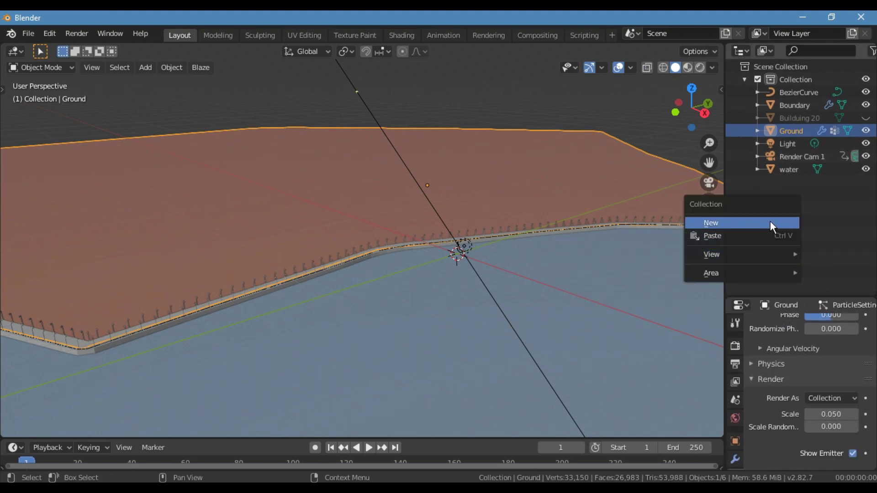
pyautogui.click(770, 222)
pyautogui.click(806, 182)
pyautogui.doubleClick(804, 181)
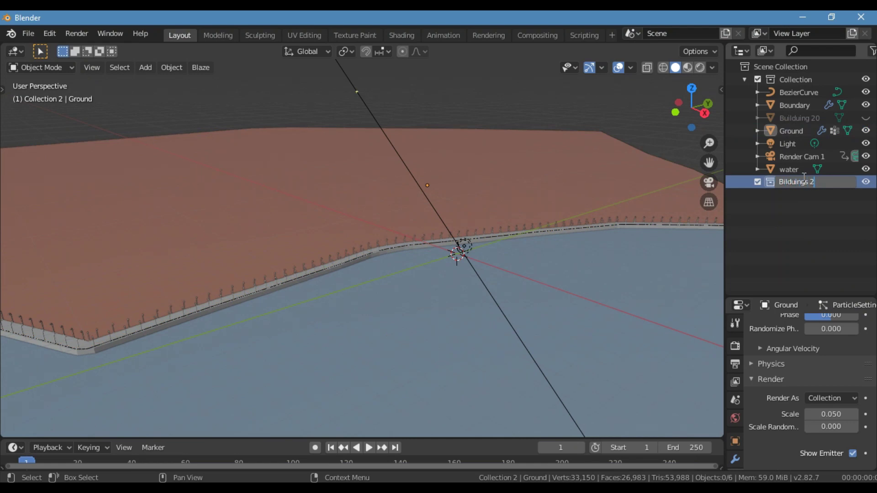
pyautogui.press('Return')
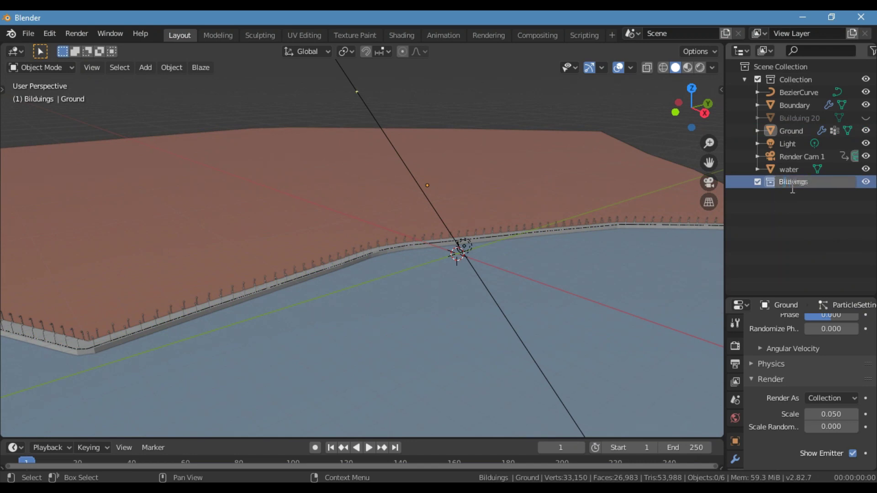
pyautogui.write('i')
pyautogui.press('Return')
# - Append all the building items from the saved buildings .blend file into the scene
pyautogui.click(28, 33)
pyautogui.click(52, 176)
pyautogui.click(178, 421)
pyautogui.scroll(-20, 398, 246)
pyautogui.doubleClick(309, 343)
pyautogui.doubleClick(463, 166)
pyautogui.scroll(-9, 468, 227)
pyautogui.press('a')
pyautogui.click(637, 453)
# - Exclude the Builduings collection from the view layer
pyautogui.moveTo(524, 301); pyautogui.dragTo(368, 309, button='middle')
pyautogui.scroll(4, 368, 308)
pyautogui.scroll(-6, 368, 308)
pyautogui.click(758, 182)
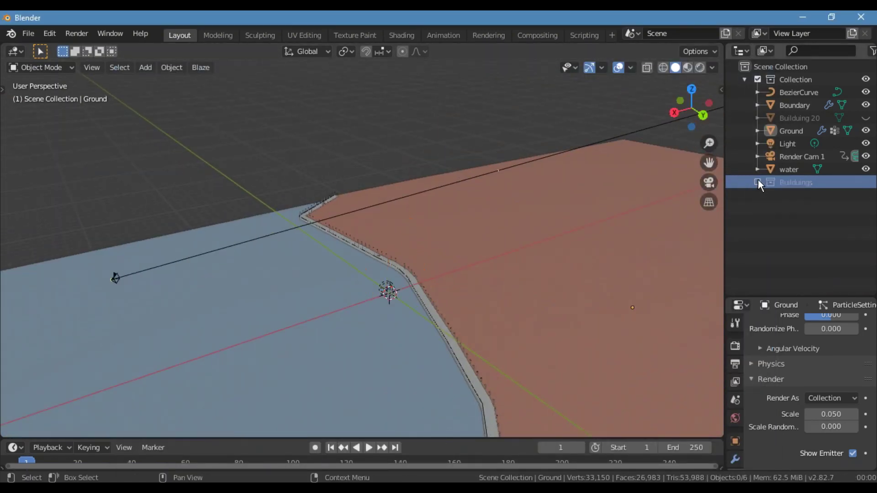
# - Select Ground and switch its particle instance collection to the other collection named Builduings
pyautogui.click(792, 130)
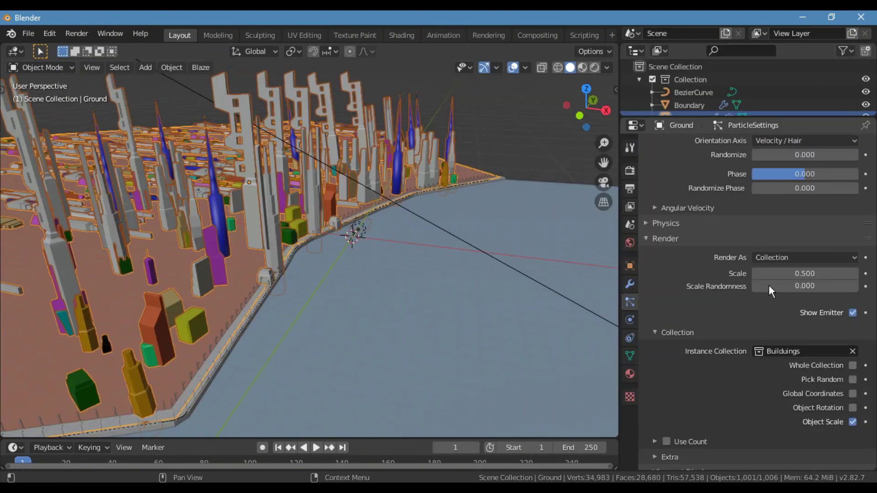
pyautogui.click(777, 351)
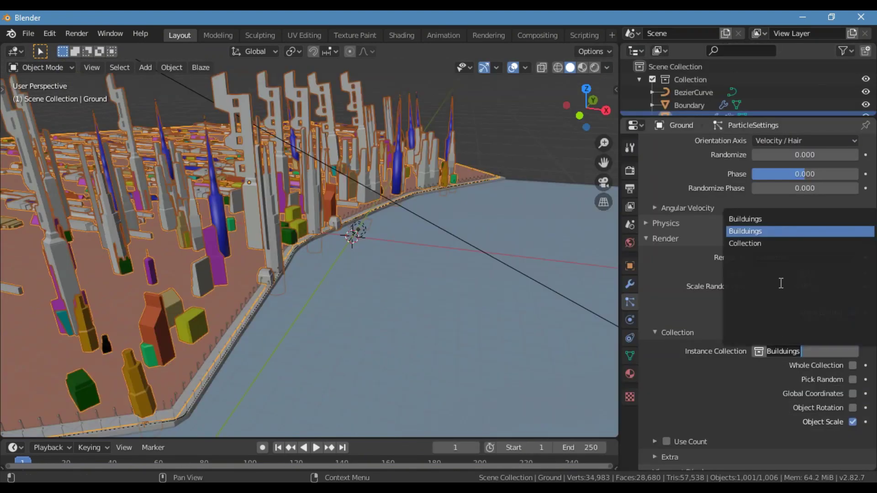
pyautogui.click(777, 219)
pyautogui.scroll(-3, 526, 211)
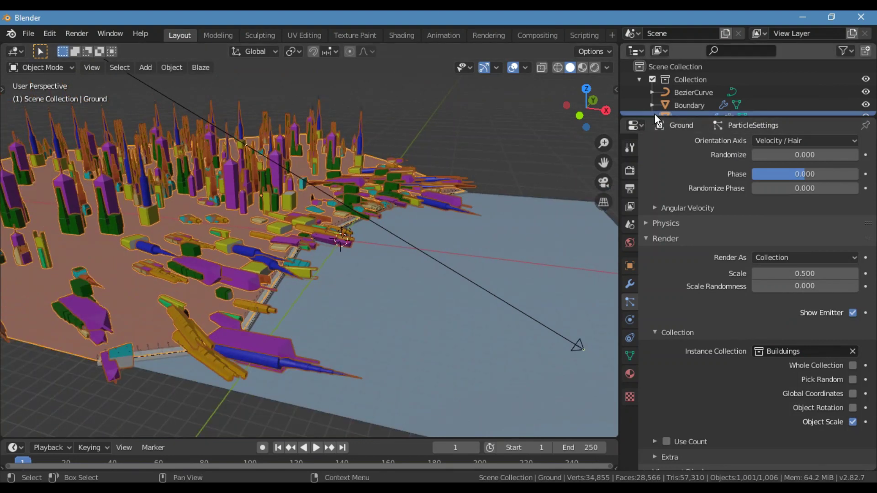
# - Try Global Y as the orientation axis of the Ground's particles and settle on Global Z
pyautogui.moveTo(657, 119); pyautogui.dragTo(659, 146)
pyautogui.click(760, 170)
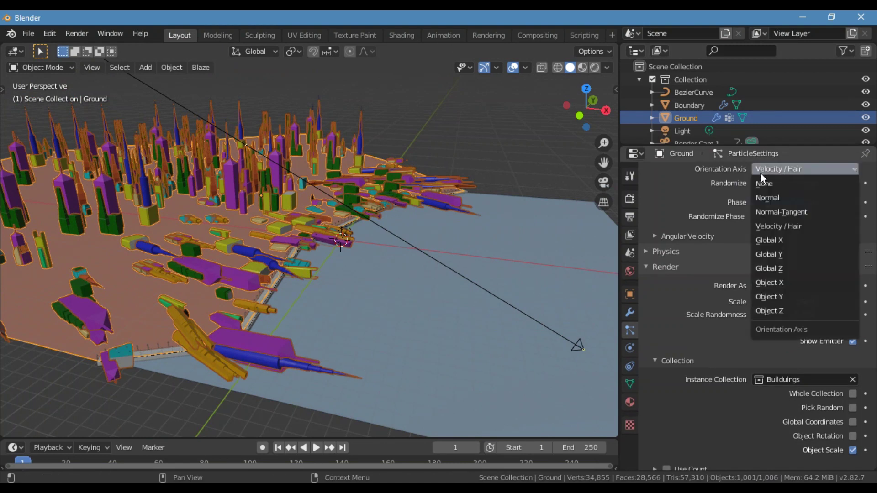
pyautogui.click(765, 257)
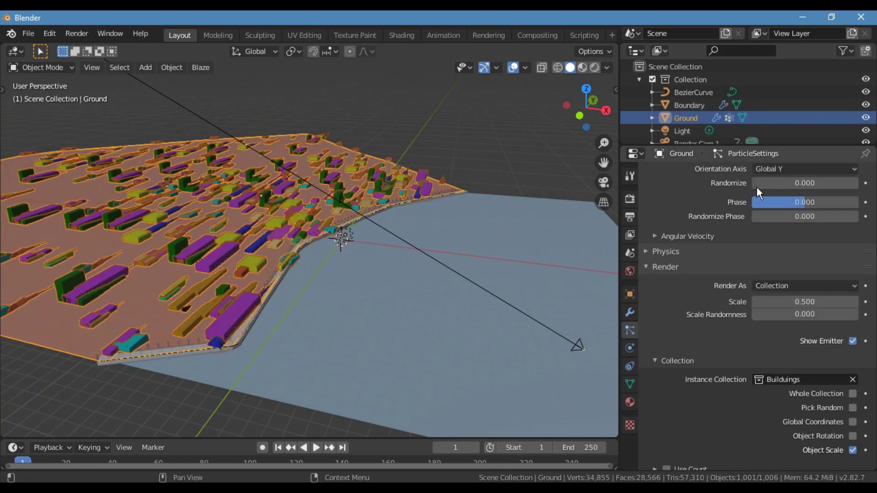
pyautogui.click(767, 170)
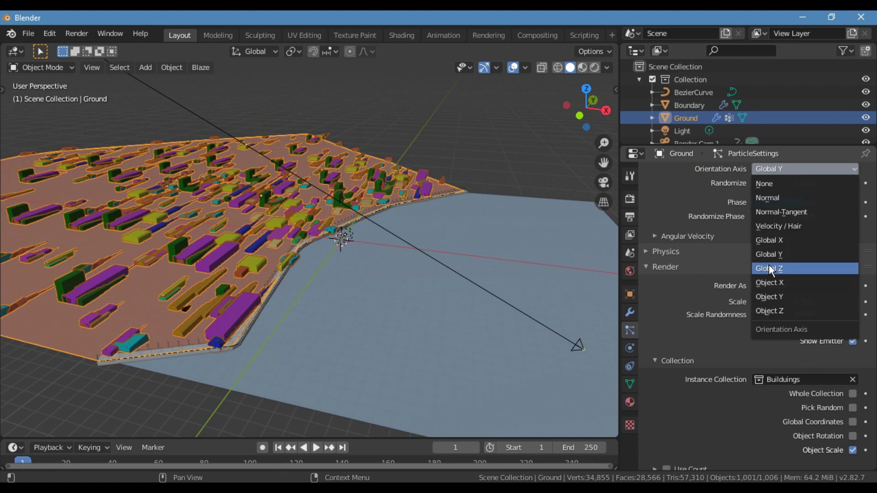
pyautogui.click(768, 268)
pyautogui.moveTo(379, 221); pyautogui.dragTo(264, 204, button='middle')
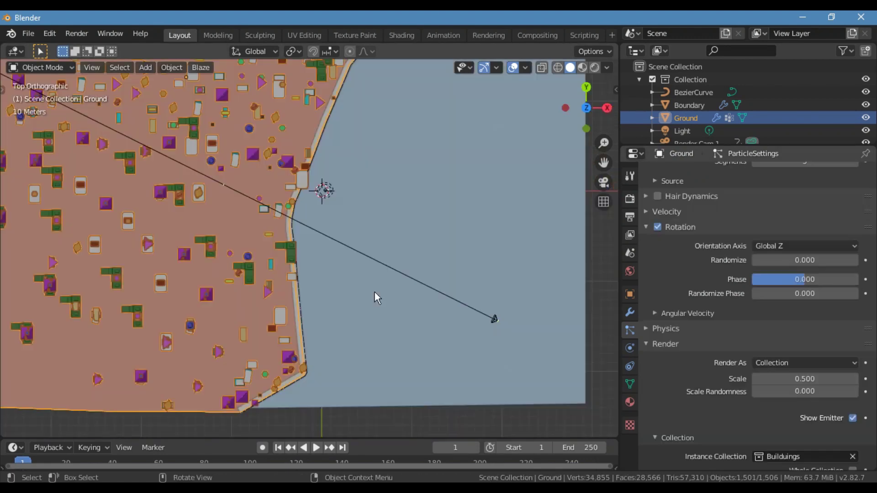
# - Examine the Ground's painted weights along the shoreline in Weight Paint mode and return to Object Mode
pyautogui.click(41, 68)
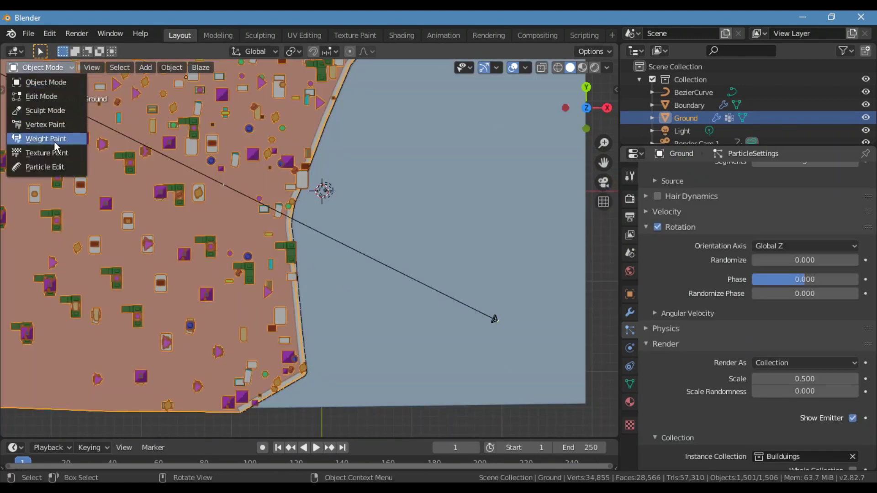
pyautogui.press('Return')
pyautogui.scroll(-2, 295, 286)
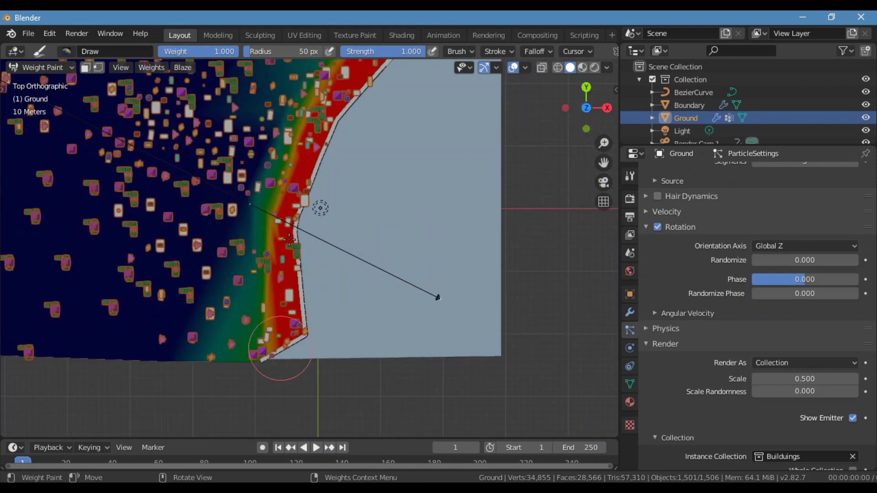
pyautogui.scroll(-4, 332, 89)
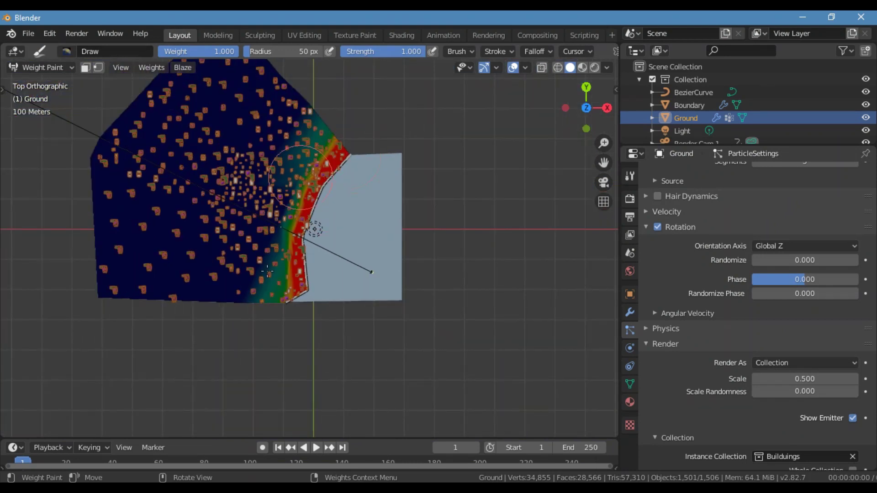
pyautogui.click(53, 68)
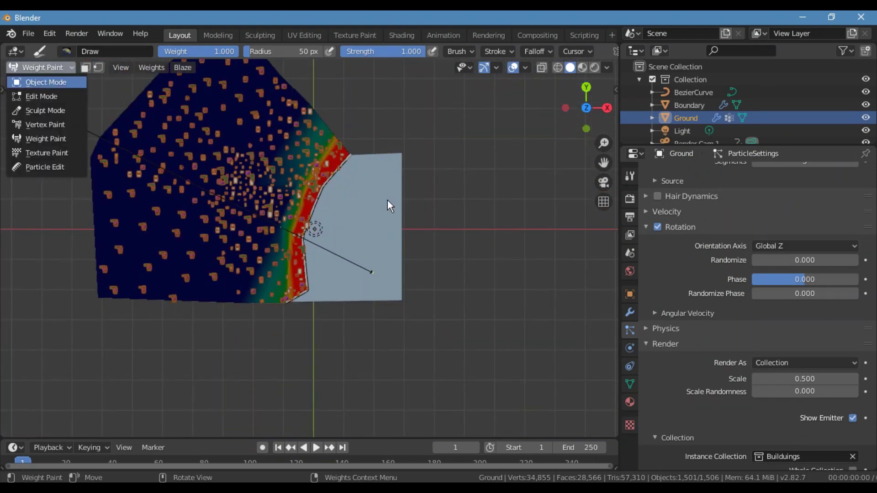
pyautogui.press('Return')
# - Assign the vertex group named Group to the Ground particles' density and invert its effect
pyautogui.moveTo(382, 274); pyautogui.dragTo(810, 462, button='middle')
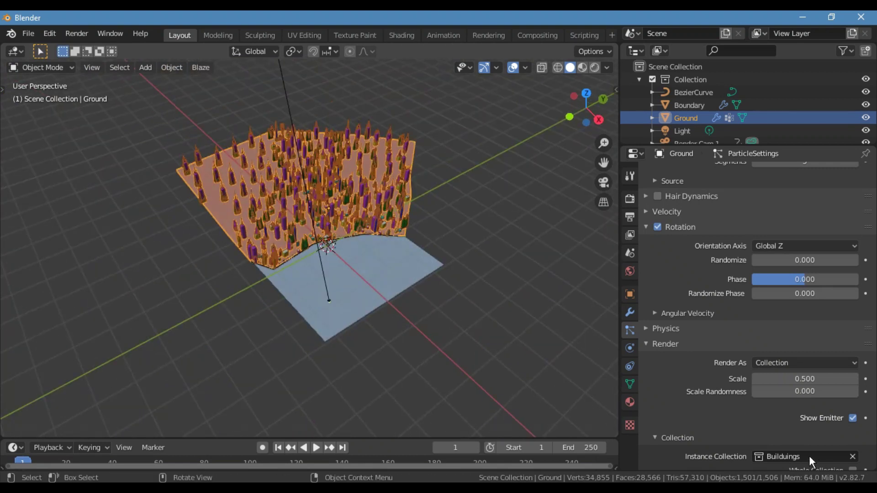
pyautogui.scroll(-10, 773, 423)
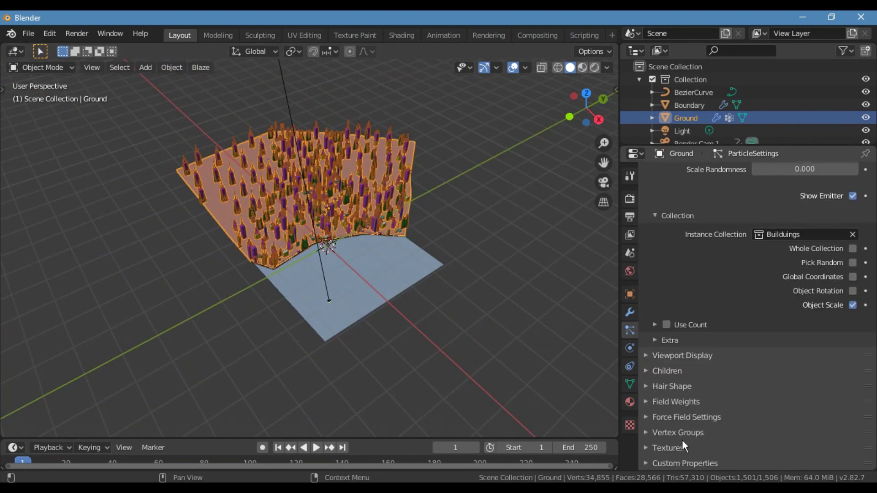
pyautogui.click(682, 434)
pyautogui.click(767, 451)
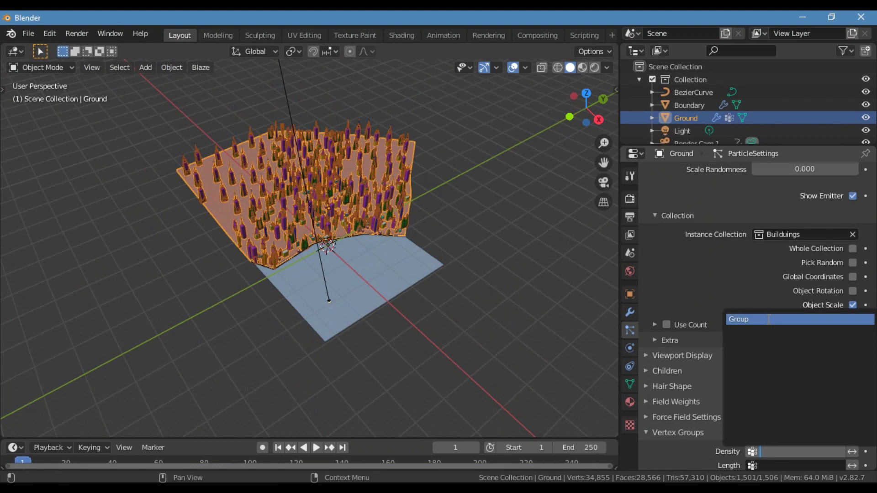
pyautogui.click(768, 319)
pyautogui.scroll(6, 460, 323)
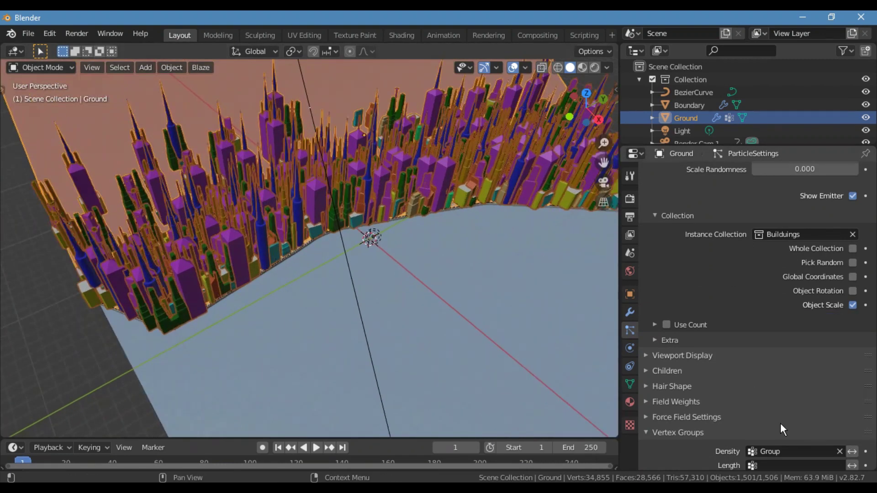
pyautogui.click(852, 451)
pyautogui.moveTo(393, 299); pyautogui.dragTo(397, 237, button='middle')
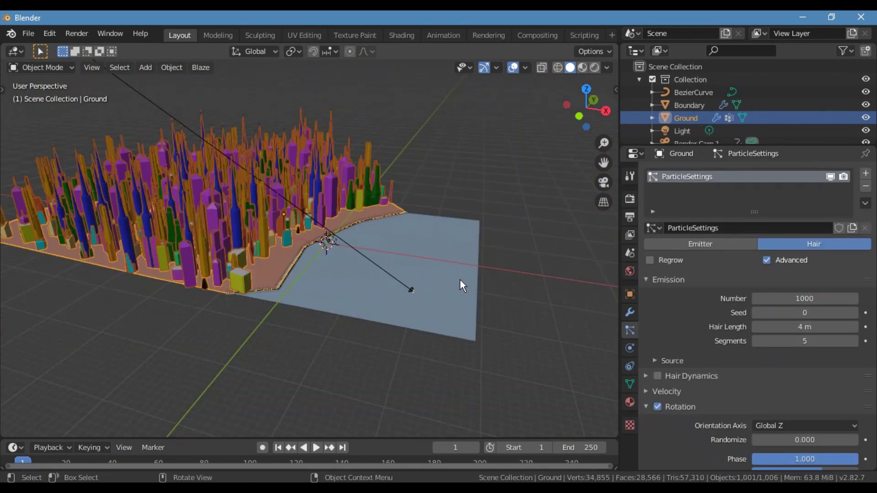
# - Preview the city through the camera in rendered shading and return to solid shading
pyautogui.moveTo(425, 271); pyautogui.dragTo(322, 258, button='middle')
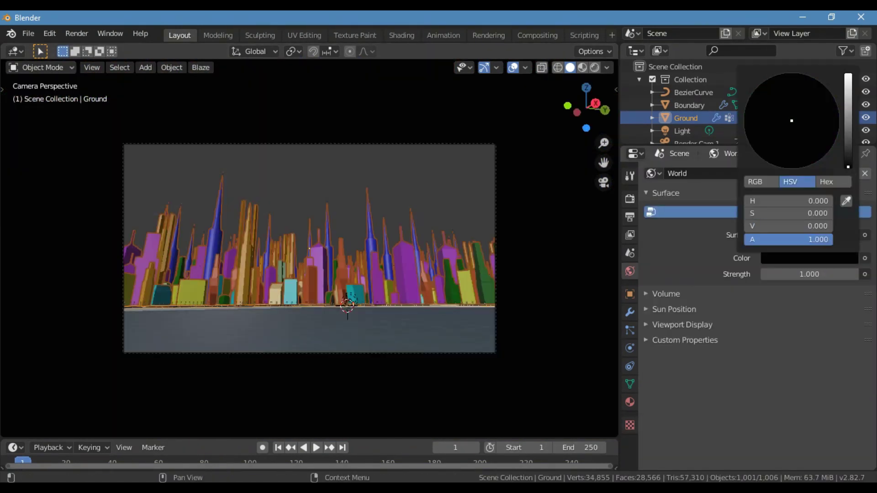
pyautogui.click(629, 198)
pyautogui.press('z')
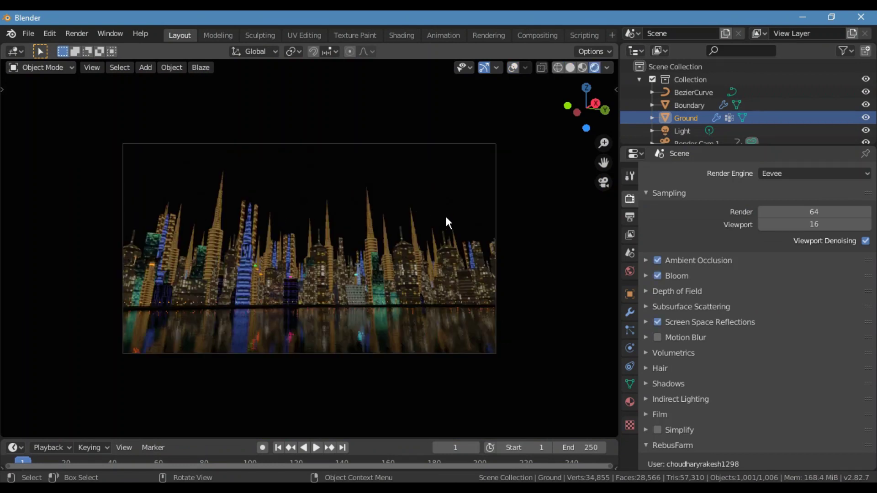
pyautogui.press('z')
pyautogui.click(375, 176)
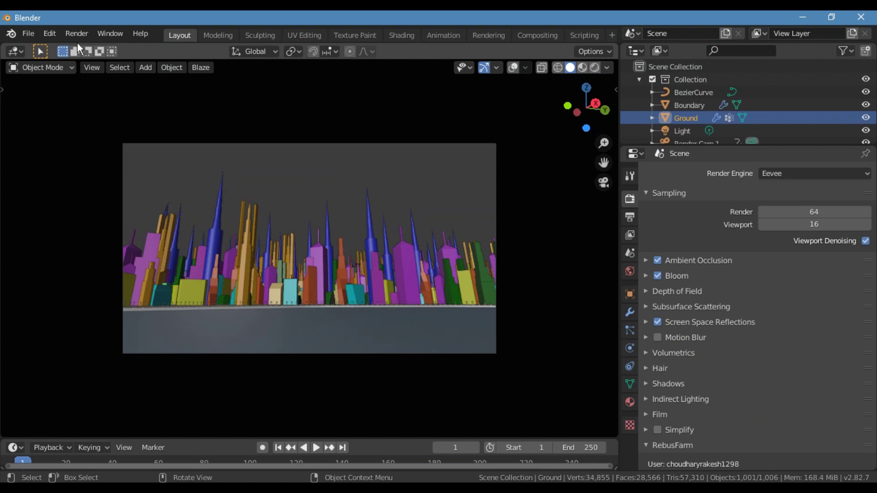
# - Change the Properties editor to the Shader Editor, widen it, hide its sidebar and frame all nodes
pyautogui.click(638, 154)
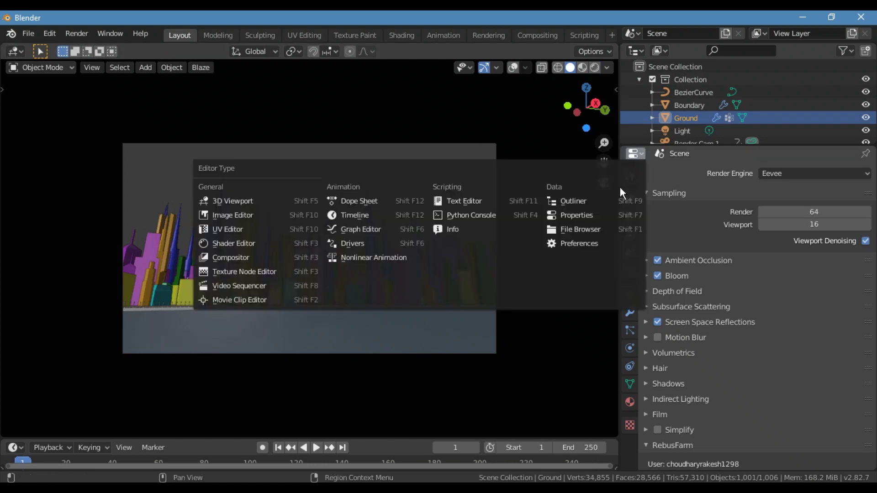
pyautogui.click(264, 243)
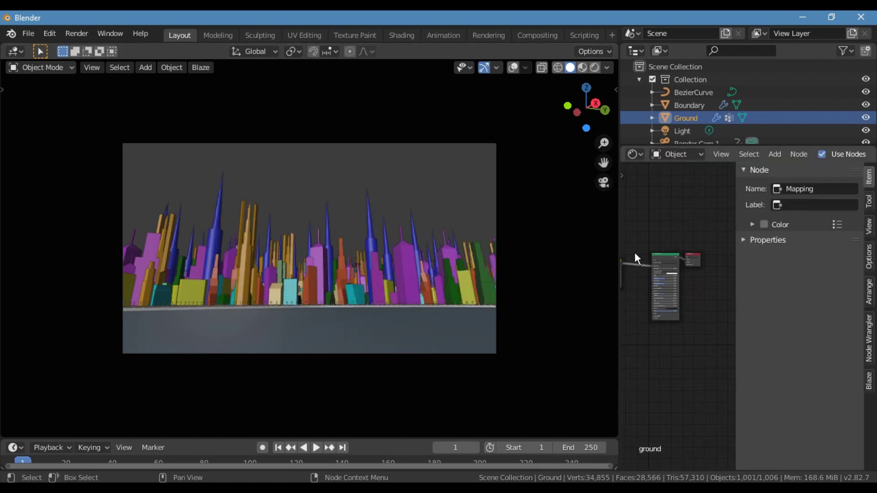
pyautogui.moveTo(619, 248); pyautogui.dragTo(476, 248)
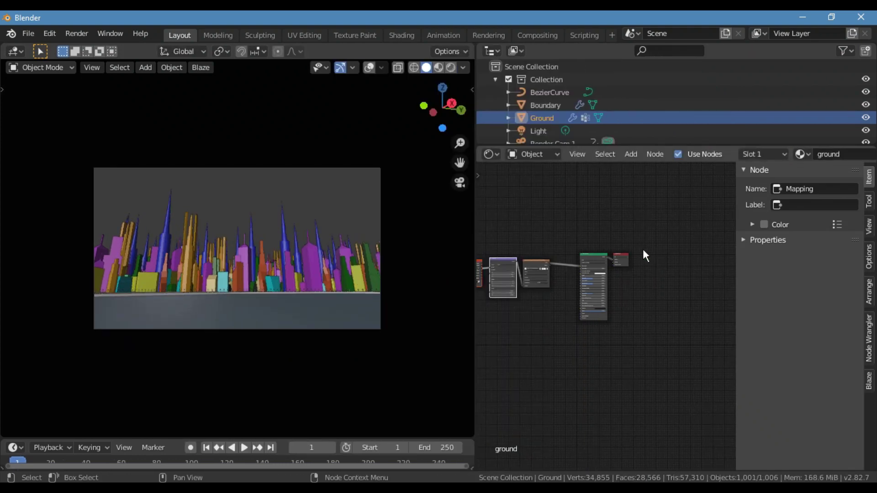
pyautogui.press('n')
pyautogui.press('Home')
# - Add a cube to the scene, leave the camera view and scale the cube up
pyautogui.hotkey('shift', 'a')
pyautogui.moveTo(199, 195)
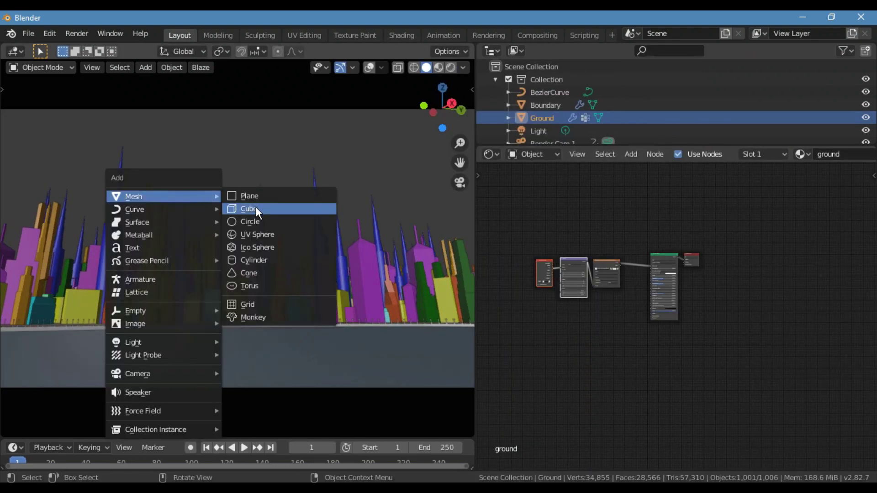
pyautogui.click(256, 209)
pyautogui.scroll(-3, 289, 237)
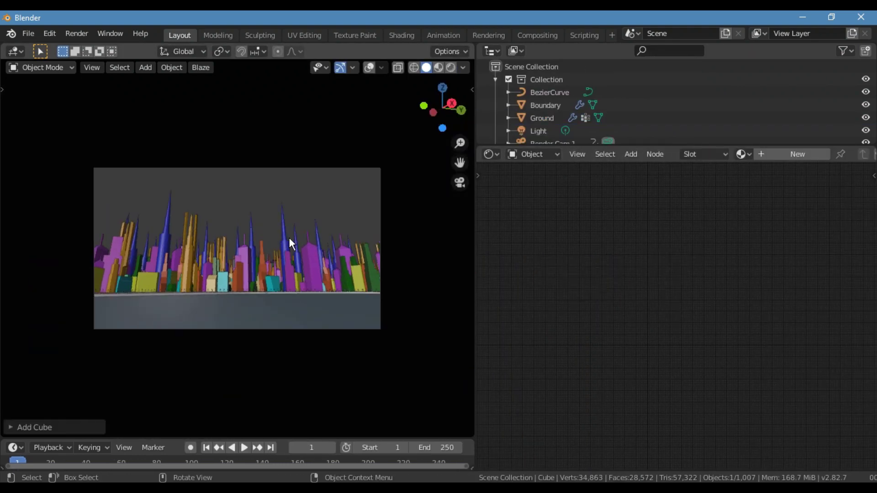
pyautogui.press('KP_0')
pyautogui.scroll(-3, 287, 239)
pyautogui.press('s')
pyautogui.click(45, 303)
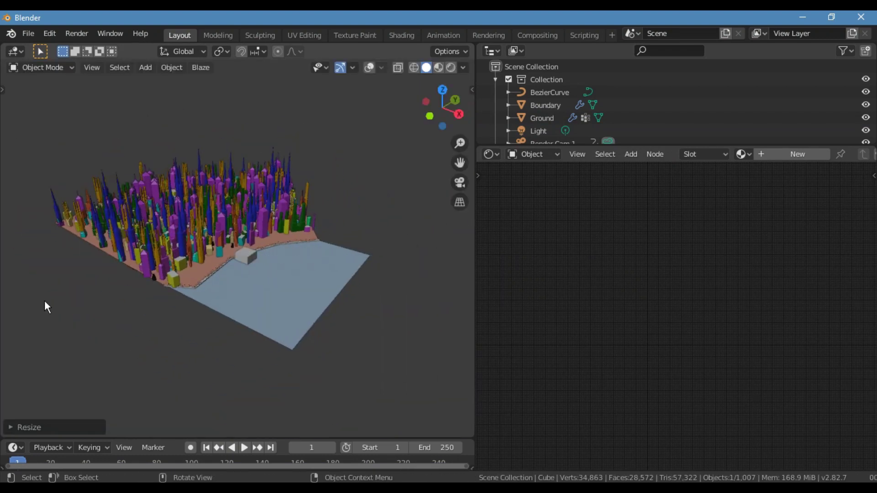
pyautogui.press('s')
pyautogui.click(385, 286)
# - Reposition and enlarge the cube from the top view so it covers the whole city and water
pyautogui.press('KP_7')
pyautogui.scroll(-4, 360, 289)
pyautogui.press('g')
pyautogui.click(305, 260)
pyautogui.press('s')
pyautogui.click(405, 289)
# - Adjust the cube's height along Z in the front view and move it vertically to enclose the city
pyautogui.moveTo(281, 291); pyautogui.dragTo(267, 208, button='middle')
pyautogui.press('KP_1')
pyautogui.press('s')
pyautogui.press('z')
pyautogui.click(308, 219)
pyautogui.press('g')
pyautogui.press('z')
pyautogui.click(250, 224)
# - Set the cube's viewport display to Wire in its object properties and turn on the viewport overlays
pyautogui.click(491, 154)
pyautogui.click(432, 215)
pyautogui.click(486, 293)
pyautogui.click(538, 449)
pyautogui.scroll(-3, 546, 442)
pyautogui.click(627, 428)
pyautogui.click(627, 398)
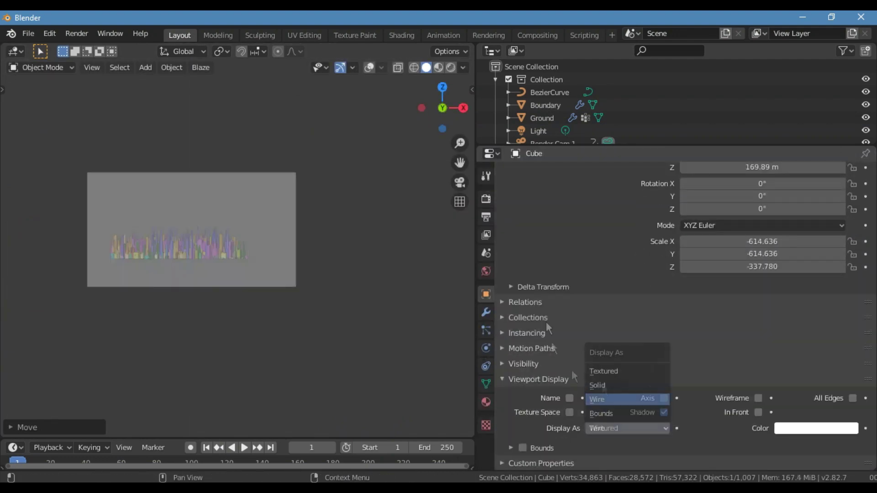
pyautogui.click(369, 68)
pyautogui.click(315, 151)
pyautogui.moveTo(273, 208); pyautogui.dragTo(256, 238, button='middle')
# - Add a Principled Volume node to the volume material in the Shader Editor and connect it to the material output
pyautogui.click(491, 153)
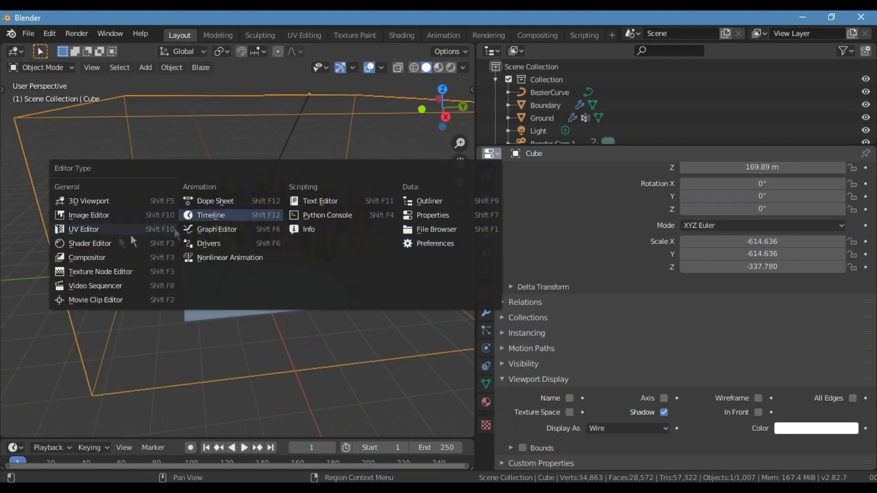
pyautogui.click(88, 243)
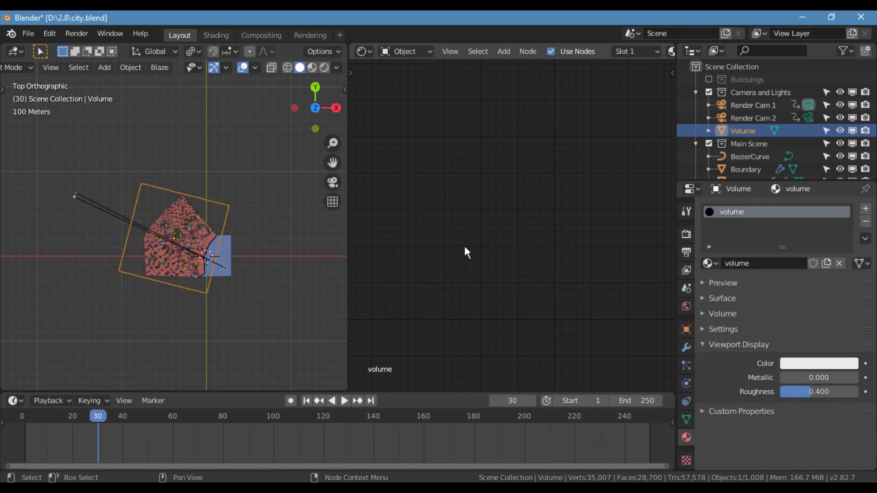
pyautogui.hotkey('shift', 'a')
pyautogui.press('s')
pyautogui.write('pri')
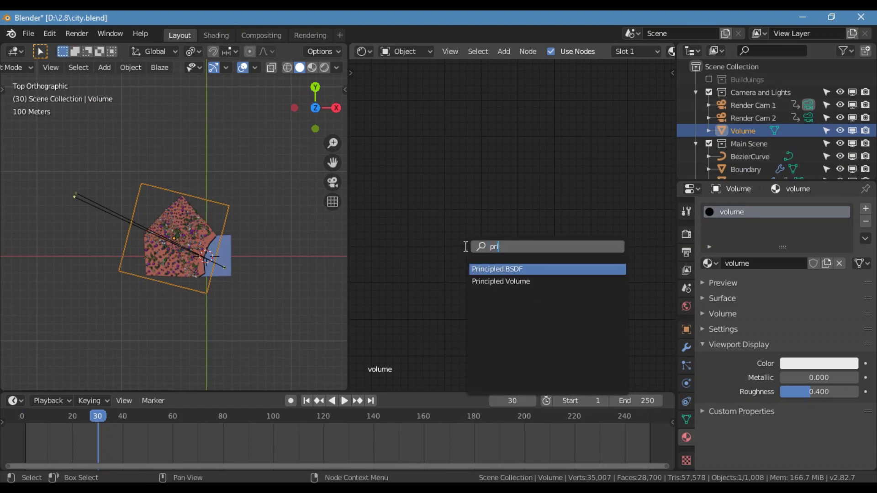
pyautogui.write('nc')
pyautogui.press('Down')
pyautogui.press('Return')
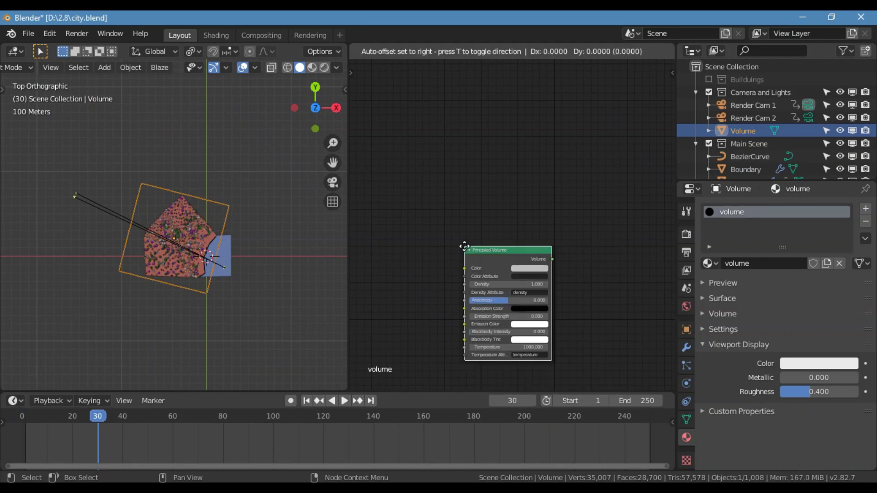
pyautogui.click(590, 152)
pyautogui.moveTo(615, 143); pyautogui.dragTo(431, 243)
pyautogui.moveTo(409, 204); pyautogui.dragTo(558, 146)
# - Add a Gradient Texture node before the Principled Volume node
pyautogui.moveTo(513, 286); pyautogui.dragTo(617, 277, button='middle')
pyautogui.scroll(2, 616, 278)
pyautogui.moveTo(546, 272); pyautogui.dragTo(606, 351, button='middle')
pyautogui.hotkey('shift', 'a')
pyautogui.write('sgr')
pyautogui.press('Return')
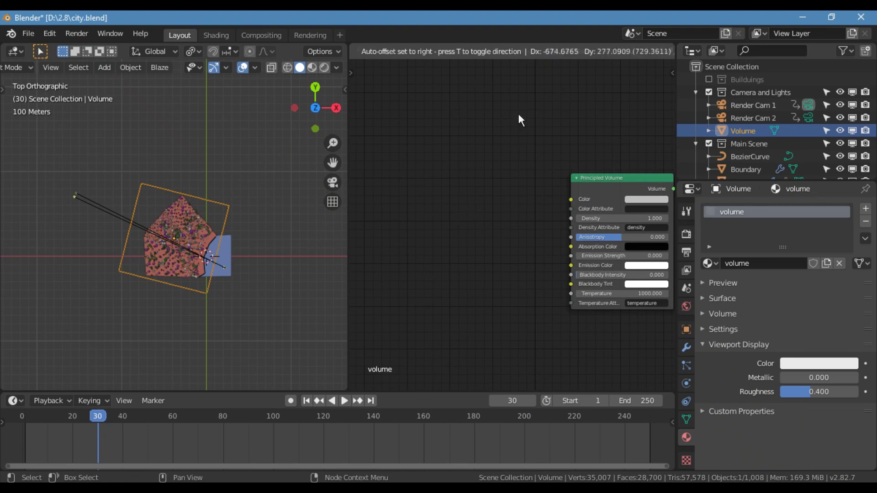
pyautogui.click(502, 137)
# - Set the Gradient Texture to Easing and connect it to the Principled Volume's Color and Emission Color
pyautogui.scroll(-8, 487, 159)
pyautogui.scroll(7, 452, 212)
pyautogui.moveTo(368, 181); pyautogui.dragTo(566, 201)
pyautogui.click(380, 226)
pyautogui.click(387, 252)
pyautogui.moveTo(408, 213); pyautogui.dragTo(566, 262)
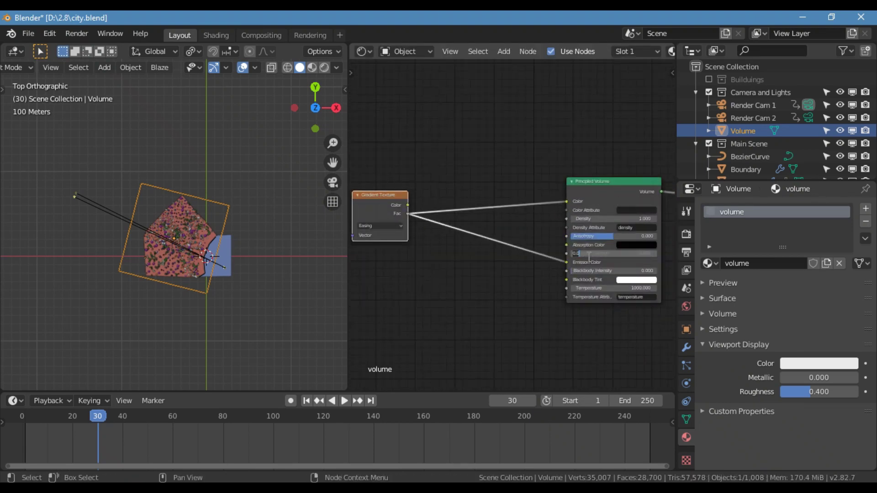
# - Insert a ColorRamp between the gradient and Emission Color, and place a duplicate on the link to Color
pyautogui.hotkey('shift', 'a')
pyautogui.write('scolo')
pyautogui.click(524, 274)
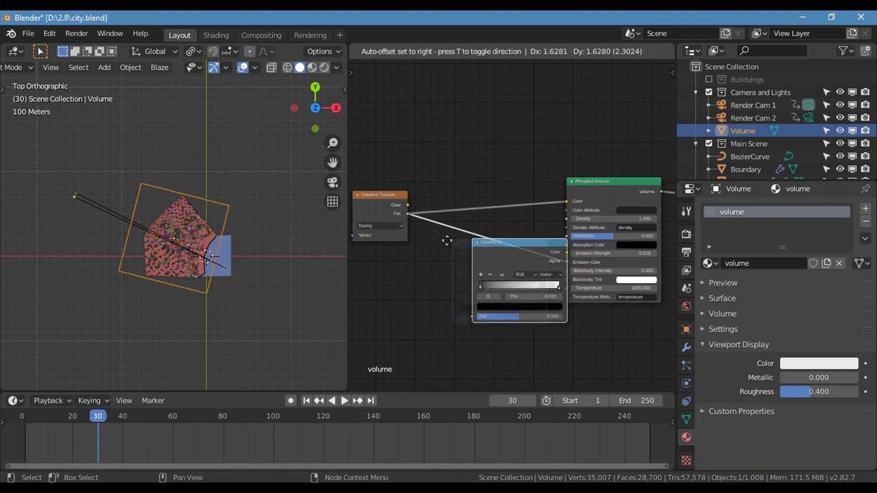
pyautogui.click(492, 270)
pyautogui.hotkey('shift', 'd')
pyautogui.click(477, 130)
# - Try yellow-green for the emission ColorRamp's end stop, switch the viewport to rendered shading and settle on light orange
pyautogui.scroll(2, 512, 225)
pyautogui.click(535, 310)
pyautogui.click(521, 340)
pyautogui.click(455, 234)
pyautogui.press('z')
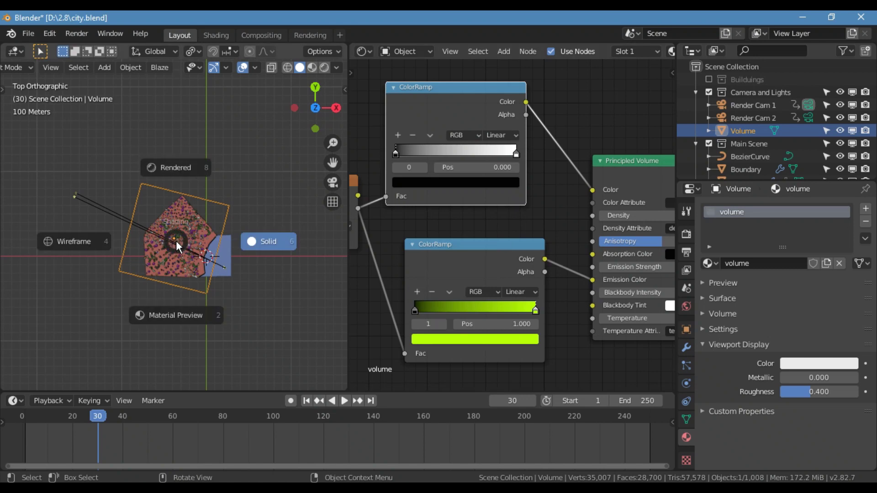
pyautogui.press('8')
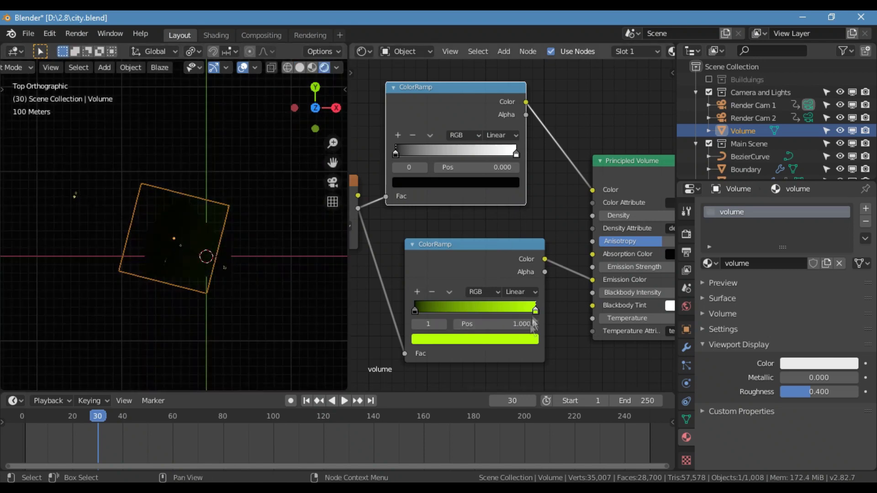
pyautogui.click(521, 339)
pyautogui.click(459, 246)
pyautogui.click(451, 241)
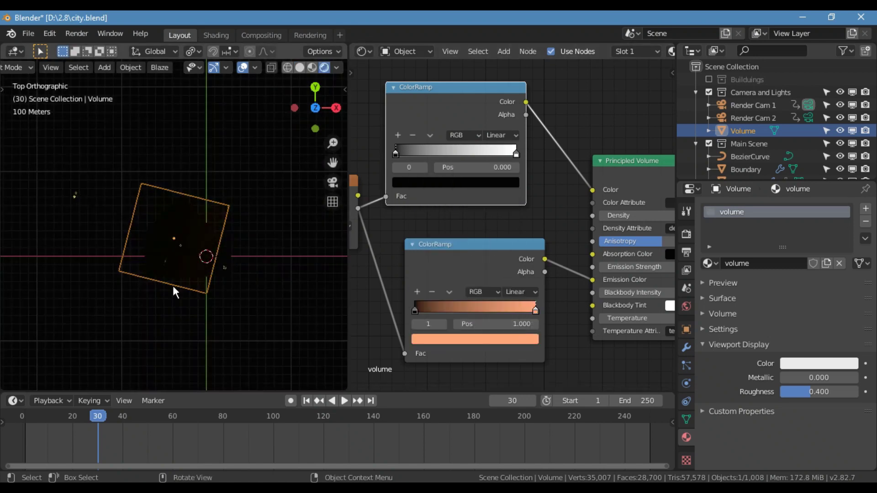
# - Move the other ColorRamp's black stop to position 0.223 and reconnect its output from Color to Density, using the camera view
pyautogui.press('KP_0')
pyautogui.moveTo(397, 153); pyautogui.dragTo(432, 154)
pyautogui.moveTo(584, 190); pyautogui.dragTo(592, 215)
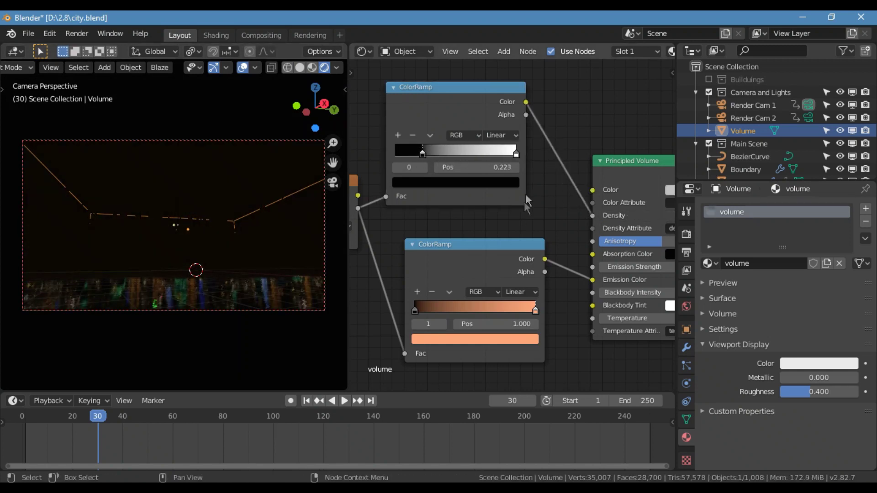
# - Recolor the density ColorRamp's first stop light gray and the emission ColorRamp's first stop teal
pyautogui.click(432, 182)
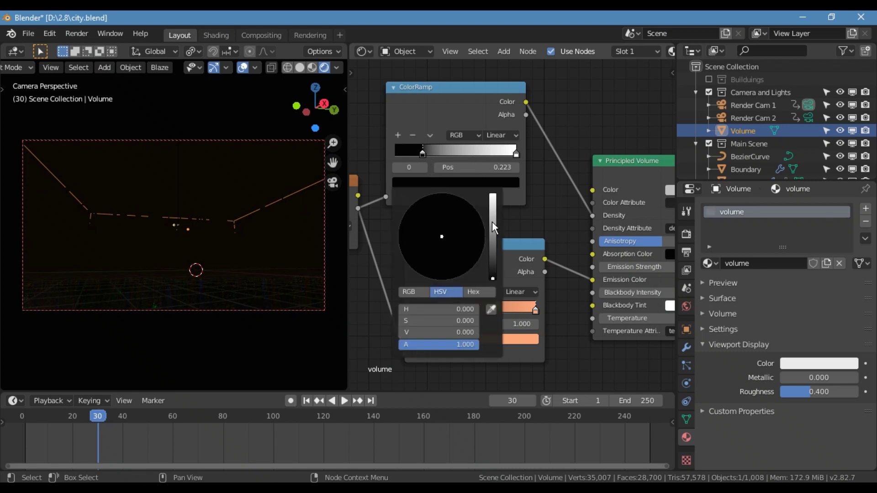
pyautogui.click(491, 221)
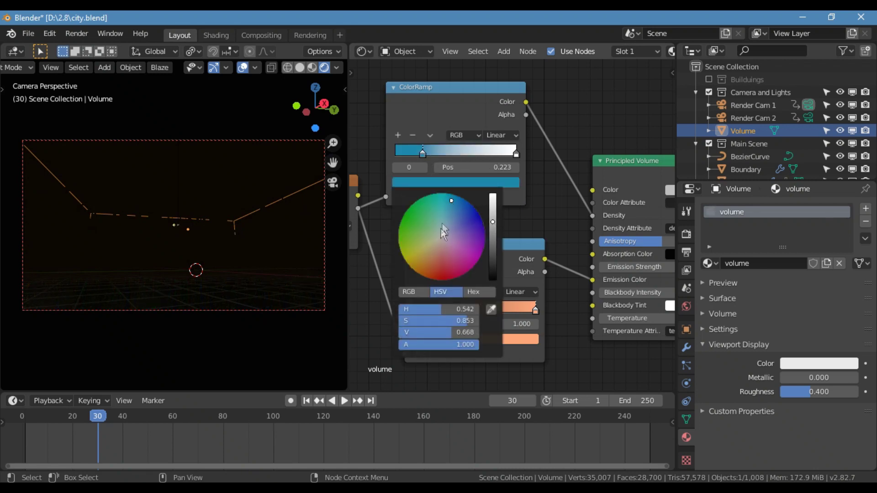
pyautogui.click(421, 309)
pyautogui.click(446, 339)
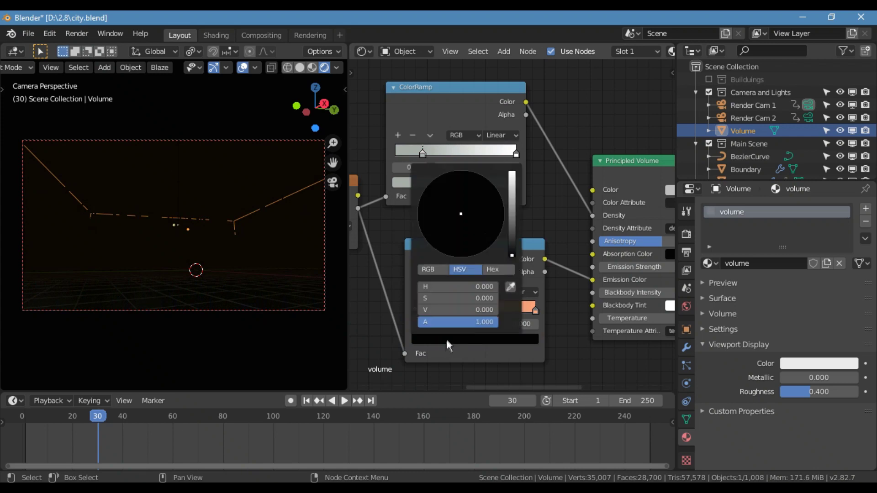
pyautogui.click(511, 215)
pyautogui.click(453, 246)
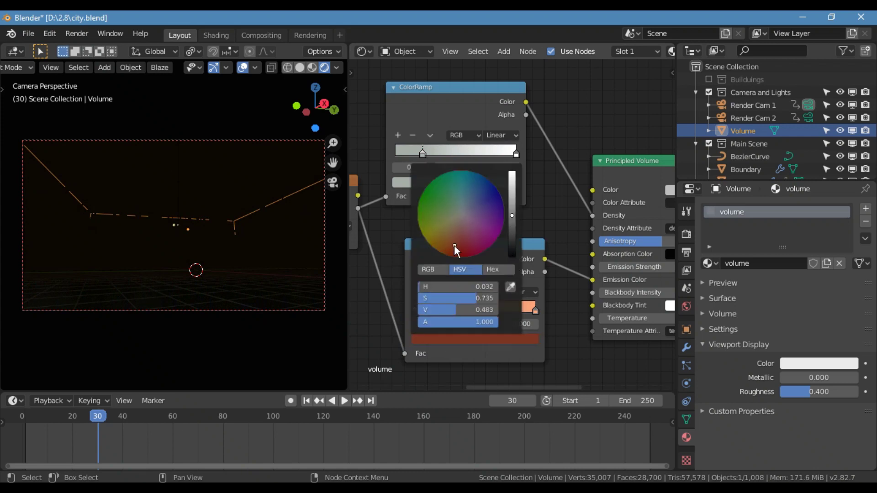
pyautogui.click(463, 178)
# - Examine the volume from the top, tilted and camera views while toggling shading, and open the render properties
pyautogui.scroll(-4, 529, 286)
pyautogui.moveTo(455, 241); pyautogui.dragTo(522, 236, button='middle')
pyautogui.press('KP_7')
pyautogui.press('KP_2')
pyautogui.press('KP_2')
pyautogui.press('KP_2')
pyautogui.press('KP_2')
pyautogui.press('KP_2')
pyautogui.press('KP_0')
pyautogui.hotkey('shift', 'z')
pyautogui.hotkey('shift', 'z')
pyautogui.click(687, 234)
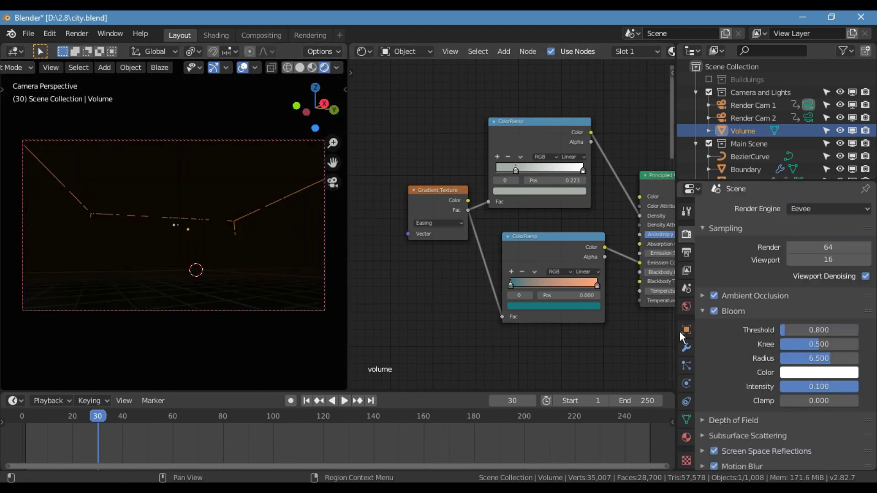
# - In the top view, darken the density ColorRamp's first stop to near black with a value of 0.014
pyautogui.scroll(2, 526, 298)
pyautogui.keyDown('alt'); pyautogui.moveTo(466, 284); pyautogui.dragTo(420, 205); pyautogui.keyUp('alt')
pyautogui.scroll(-5, 451, 280)
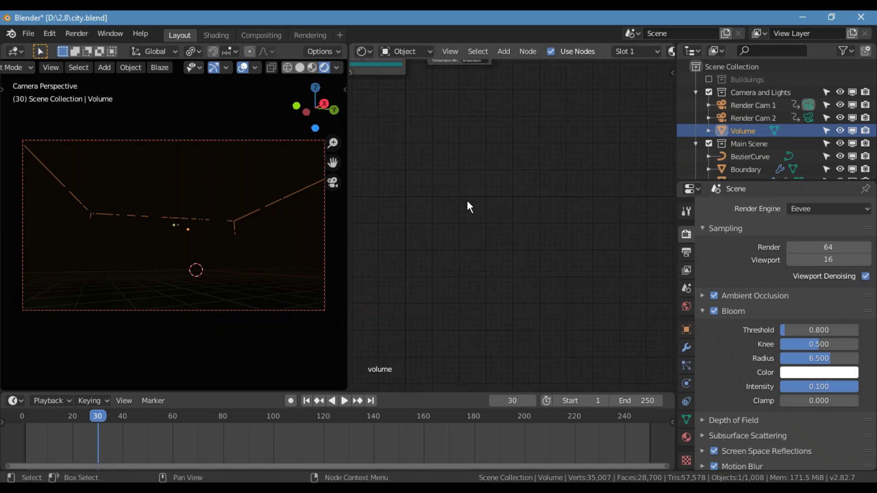
pyautogui.press('Home')
pyautogui.press('KP_7')
pyautogui.scroll(3, 480, 254)
pyautogui.moveTo(469, 228); pyautogui.dragTo(598, 273, button='middle')
pyautogui.scroll(2, 552, 242)
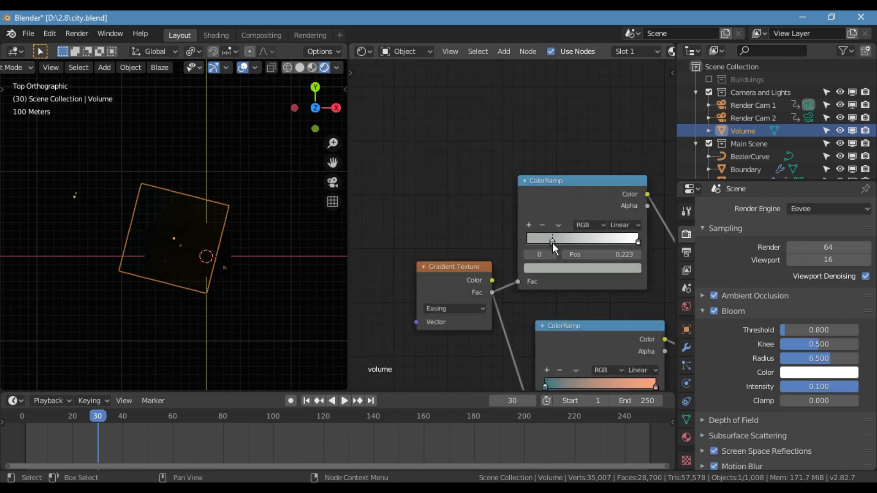
pyautogui.click(571, 276)
pyautogui.moveTo(624, 188)
pyautogui.mouseDown()
pyautogui.moveTo(624, 176)
pyautogui.moveTo(624, 189)
pyautogui.mouseUp()
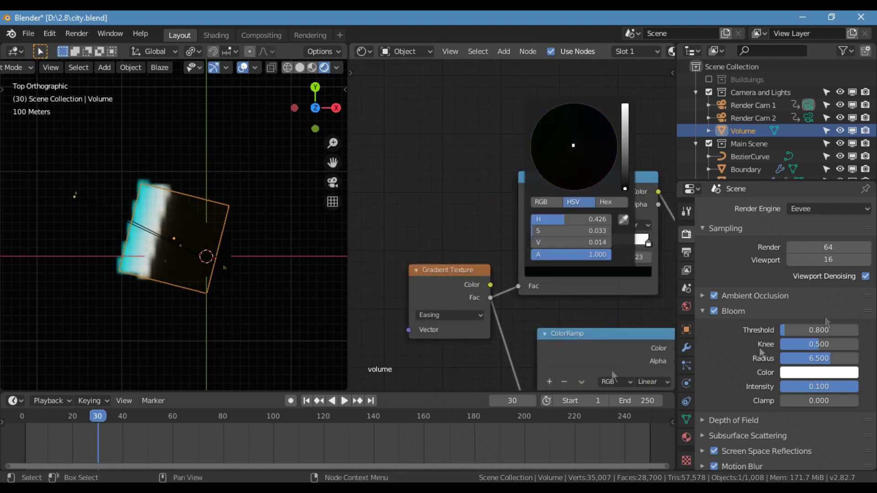
# - Darken the density ColorRamp's white stop to a gray of value 0.256, place it at position 0.477 and use B-Spline interpolation
pyautogui.click(645, 242)
pyautogui.moveTo(611, 238); pyautogui.dragTo(530, 241)
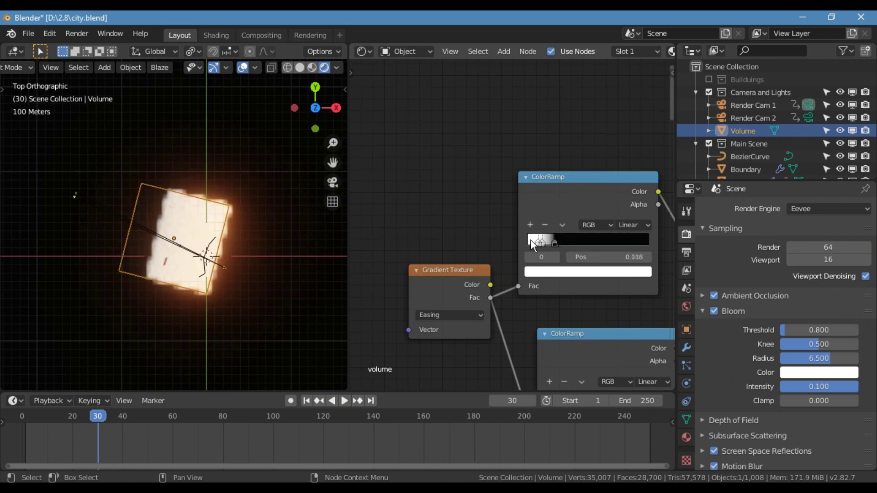
pyautogui.click(555, 273)
pyautogui.moveTo(618, 164); pyautogui.dragTo(626, 168)
pyautogui.moveTo(538, 241); pyautogui.dragTo(588, 242)
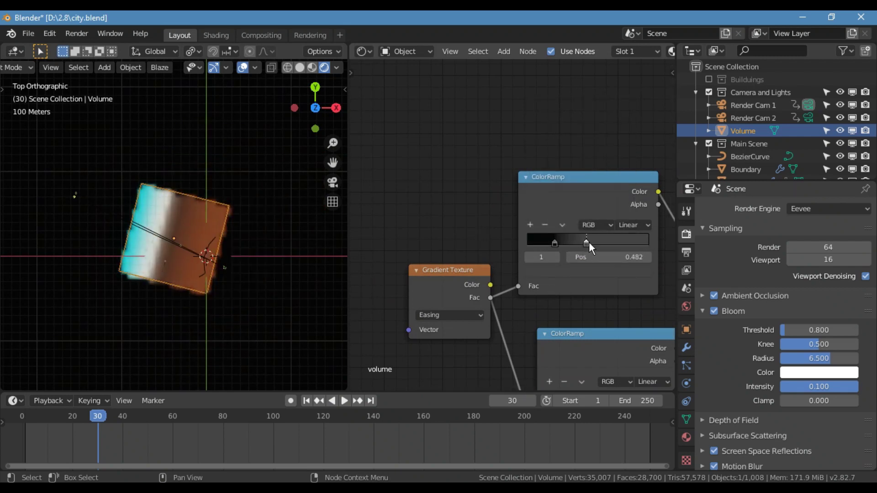
pyautogui.click(631, 226)
pyautogui.click(632, 276)
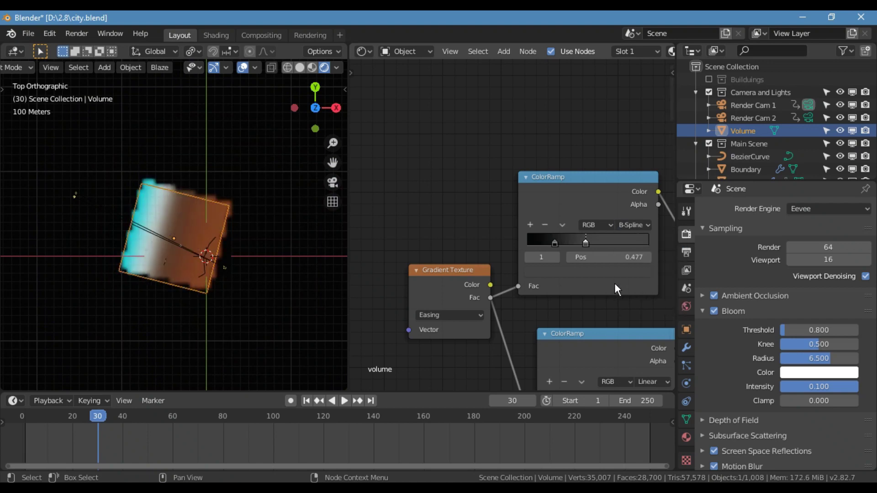
# - Swap the emission ColorRamp's stops so orange sits at position 0 and teal at position 1
pyautogui.moveTo(514, 230); pyautogui.dragTo(424, 104, button='middle')
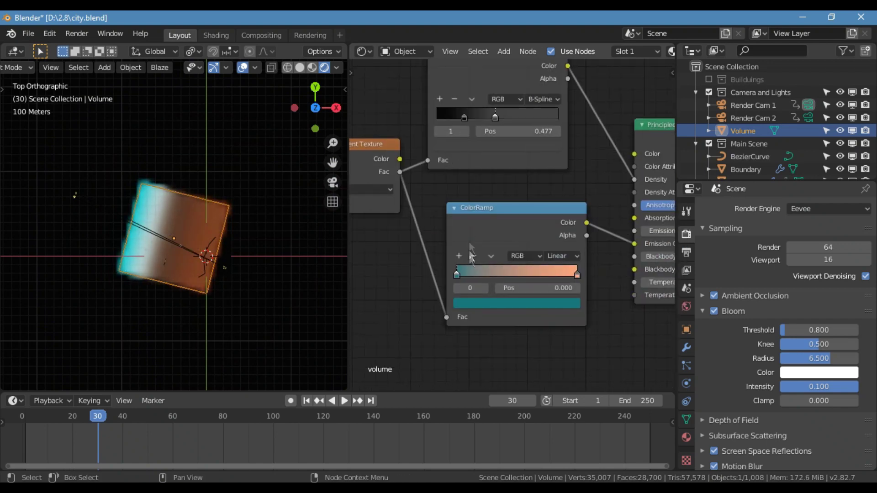
pyautogui.moveTo(464, 274); pyautogui.dragTo(432, 272)
pyautogui.moveTo(530, 275); pyautogui.dragTo(590, 272)
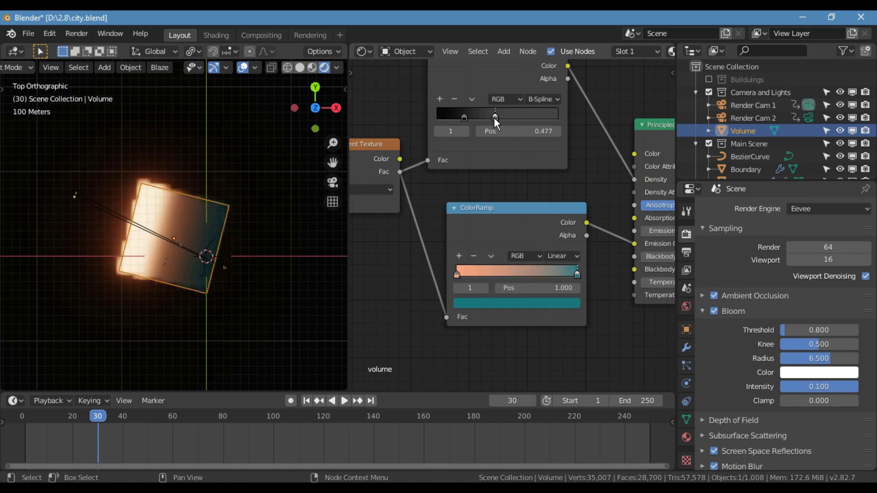
# - In the camera view, shift the density ColorRamp's first stop slightly toward the start and recolor the emission ColorRamp's teal stop dark blue
pyautogui.moveTo(201, 192); pyautogui.dragTo(223, 206, button='middle')
pyautogui.press('KP_0')
pyautogui.moveTo(464, 117); pyautogui.dragTo(459, 118)
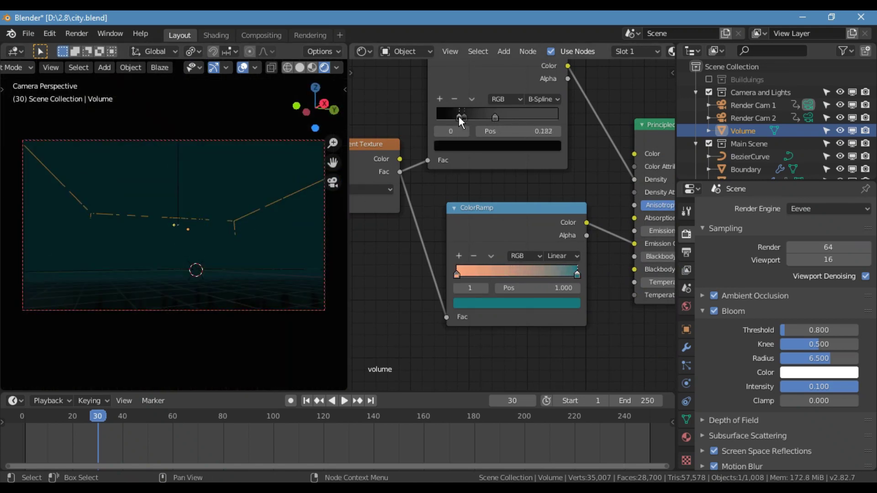
pyautogui.click(560, 303)
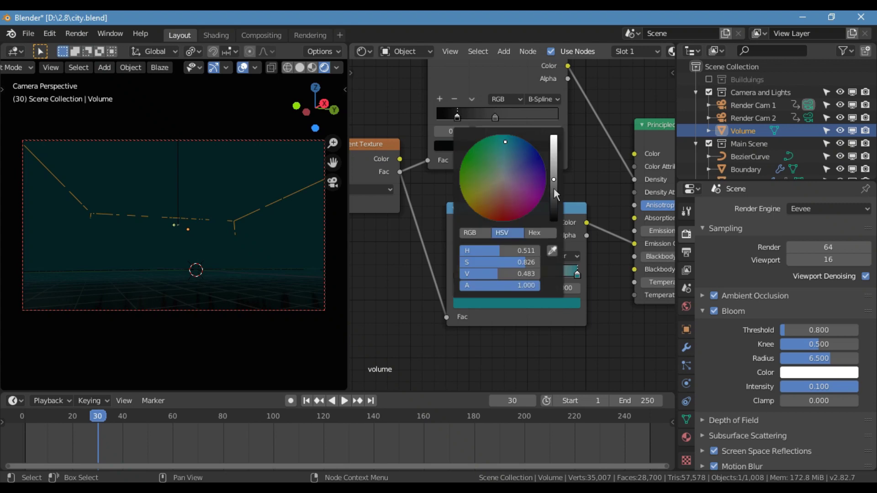
pyautogui.click(500, 153)
# - Darken the density ColorRamp's second stop to near black to thin out the fog
pyautogui.moveTo(492, 118); pyautogui.dragTo(489, 167, button='middle')
pyautogui.click(491, 167)
pyautogui.click(494, 194)
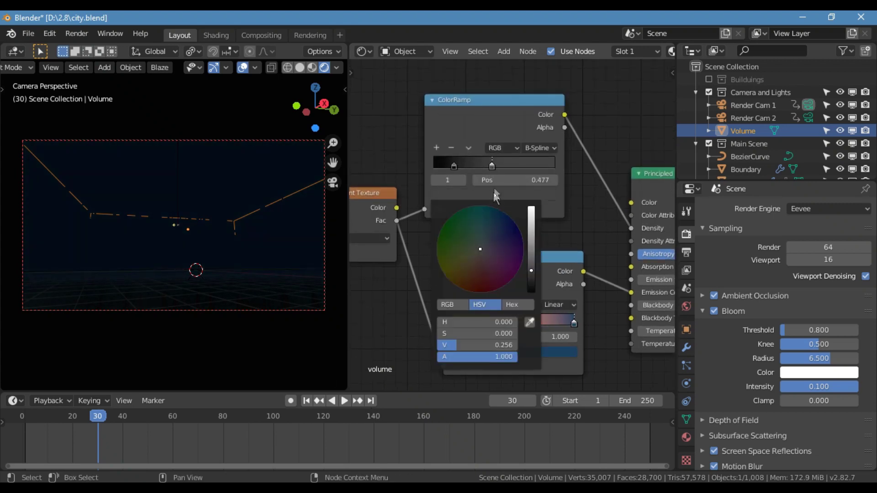
pyautogui.click(530, 276)
pyautogui.click(531, 282)
pyautogui.moveTo(531, 284); pyautogui.dragTo(529, 289)
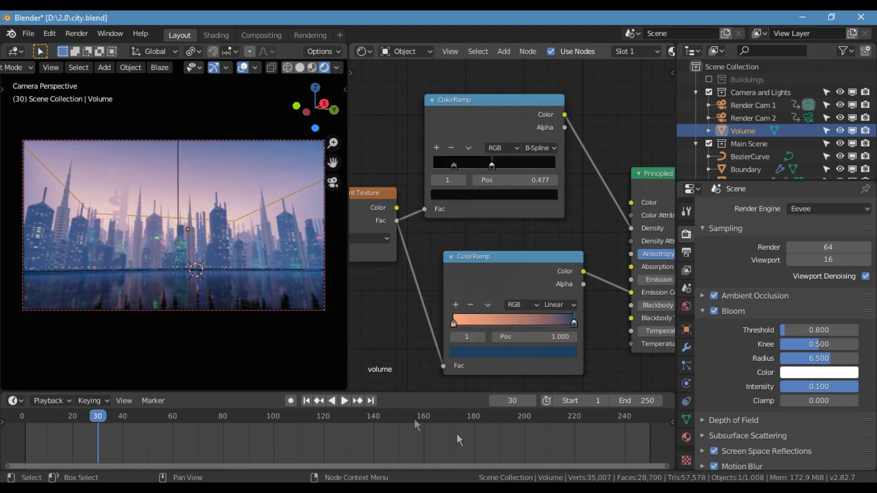
# - Brighten the emission ColorRamp's blue end stop and darken its orange first stop to a brownish orange
pyautogui.click(553, 350)
pyautogui.click(550, 222)
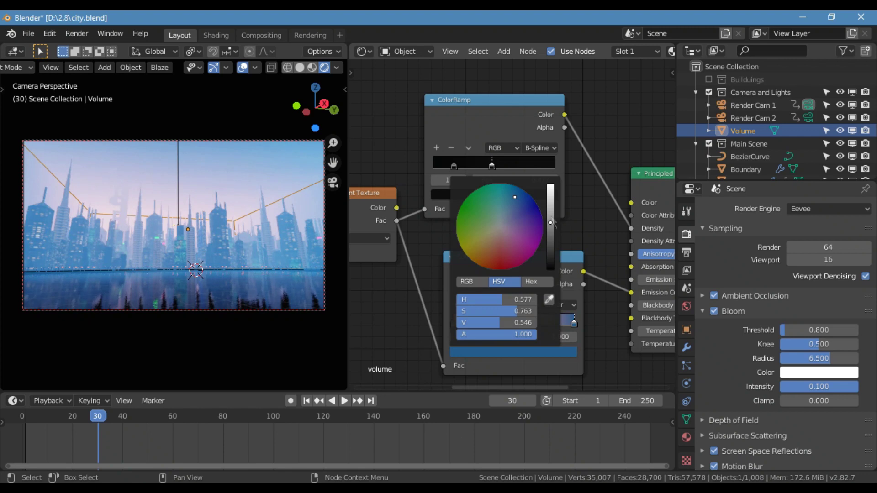
pyautogui.moveTo(551, 222); pyautogui.dragTo(551, 216)
pyautogui.click(454, 323)
pyautogui.click(472, 351)
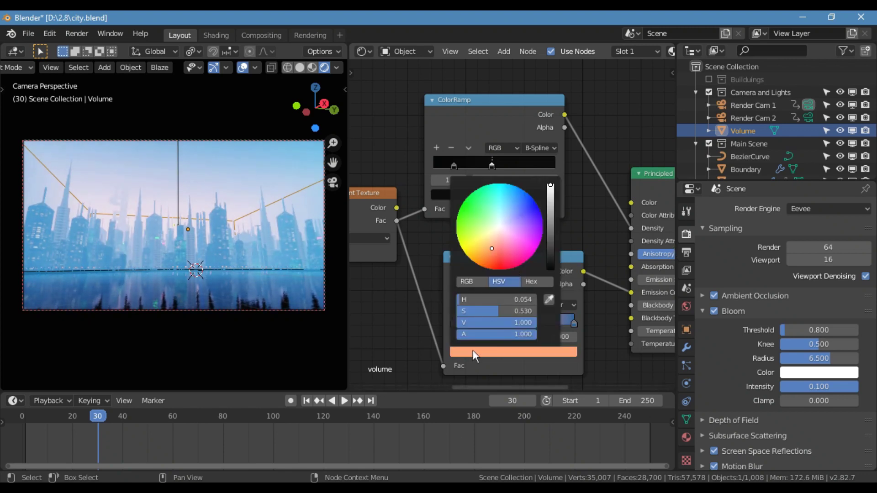
pyautogui.moveTo(550, 223); pyautogui.dragTo(550, 219)
# - Add a filled circle as a moon behind the skyline and check it in the rendered camera view
pyautogui.moveTo(522, 233); pyautogui.dragTo(504, 208, button='middle')
pyautogui.scroll(1, 183, 248)
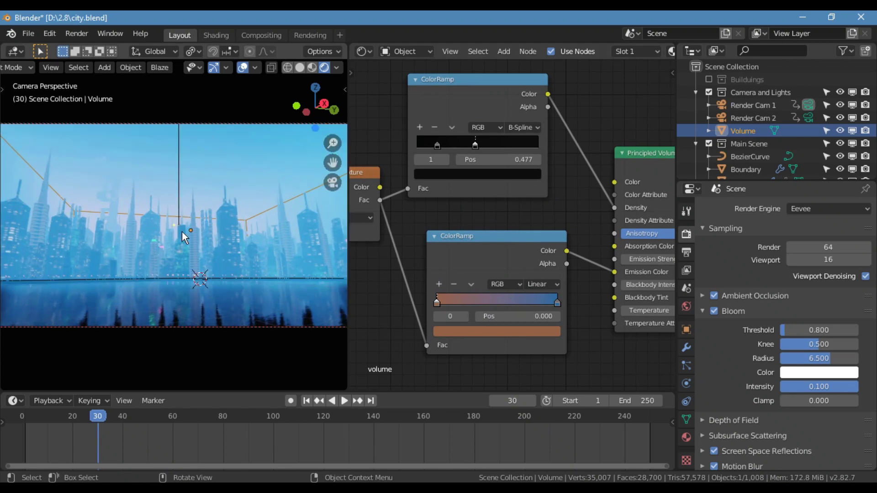
pyautogui.hotkey('shift', 'a')
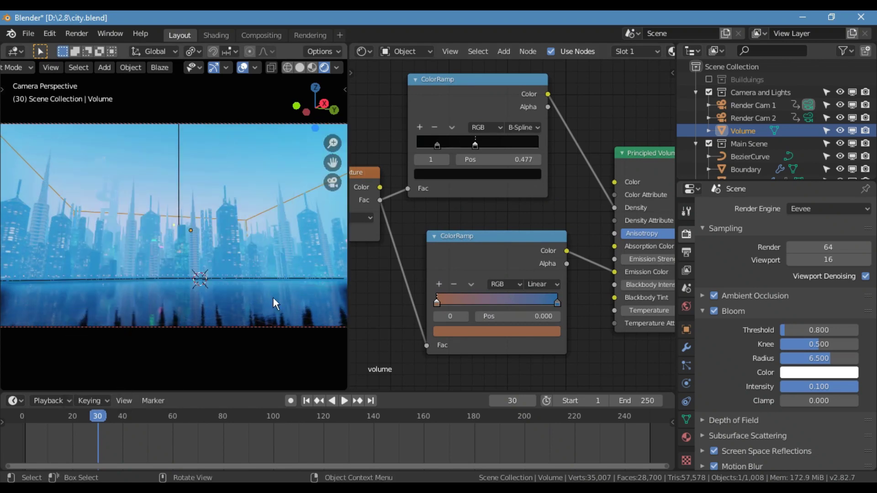
pyautogui.press('z')
pyautogui.click(347, 274)
pyautogui.scroll(-4, 836, 171)
pyautogui.click(839, 167)
pyautogui.press('z')
pyautogui.scroll(-8, 430, 302)
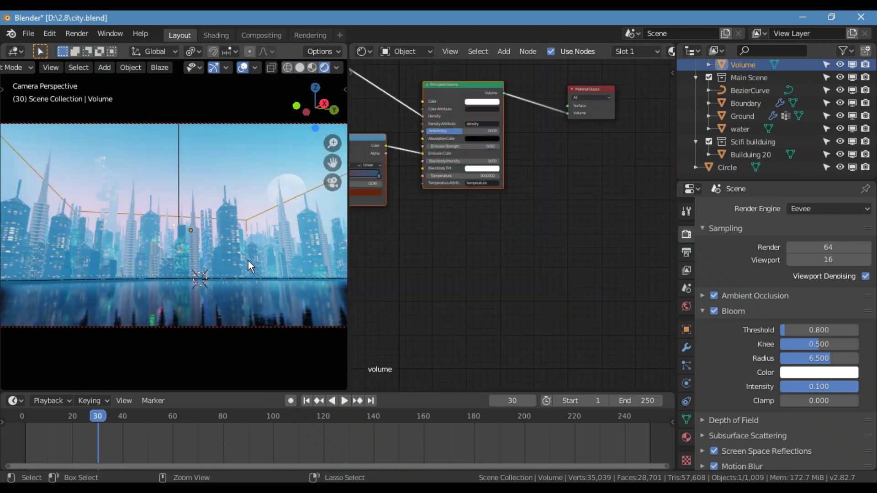
# - Maximize the 3D viewport, hide the overlays and switch from rendered to solid shading to review the skyline
pyautogui.hotkey('ctrl', 'space')
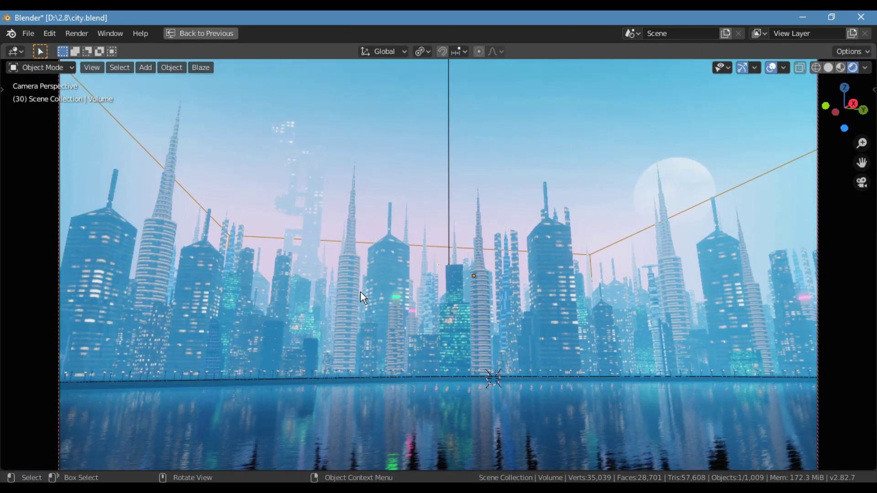
pyautogui.click(772, 67)
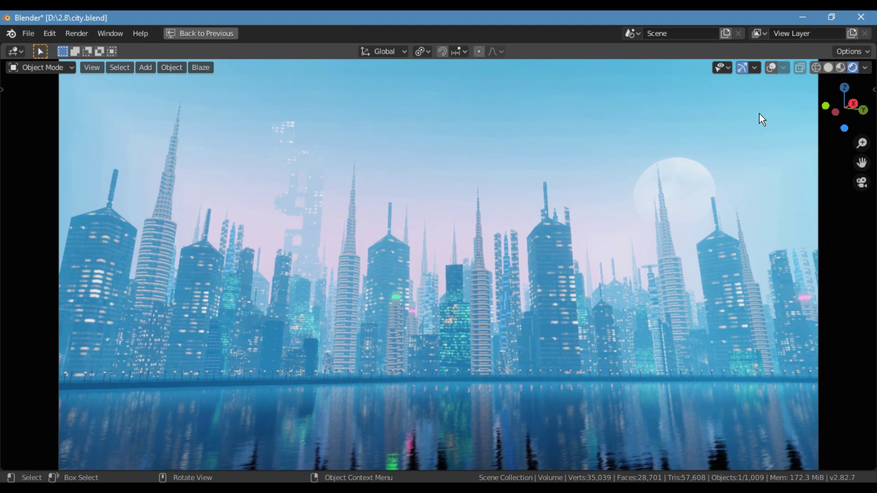
pyautogui.press('z')
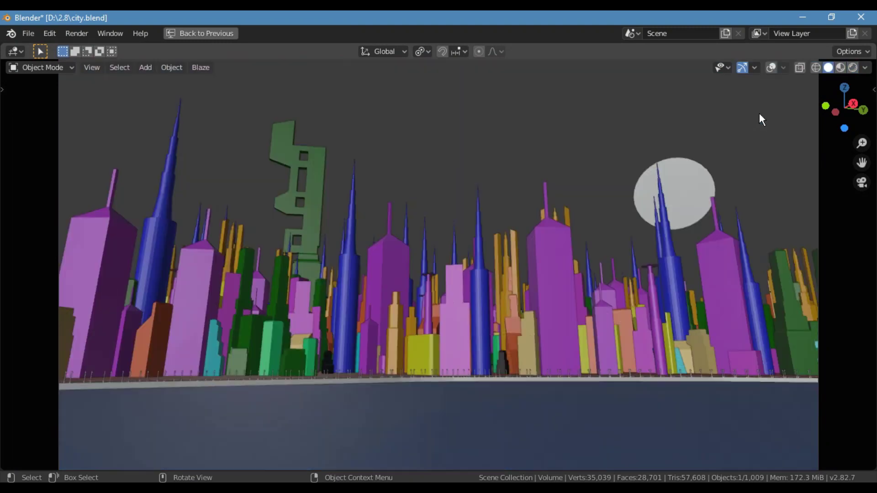